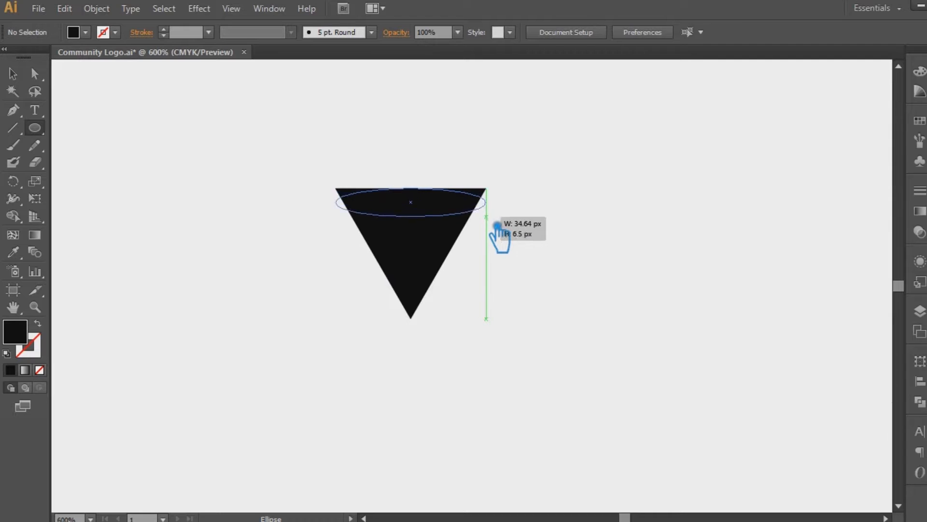
Stretch the flat ellipse downward into a circle over the triangle and fill it with dark grey
left_click(14, 75)
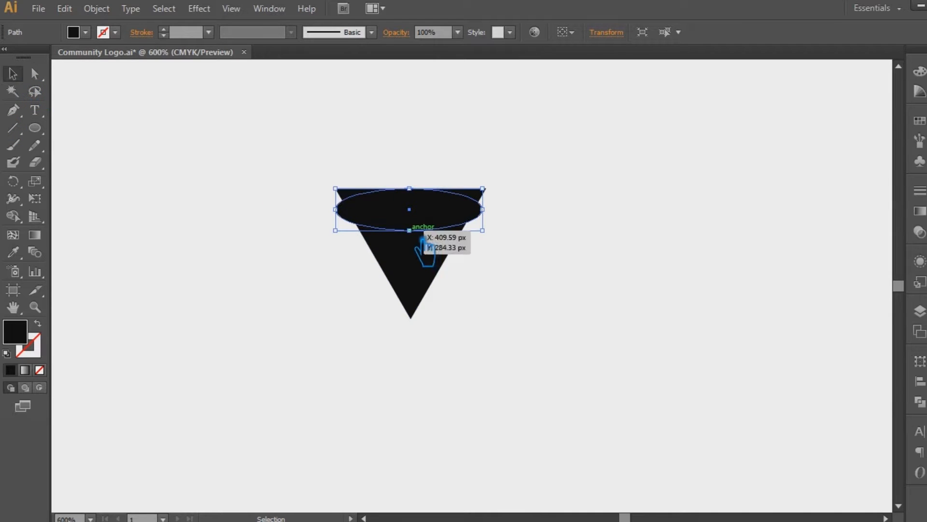
left_click_drag(420, 237, 427, 340)
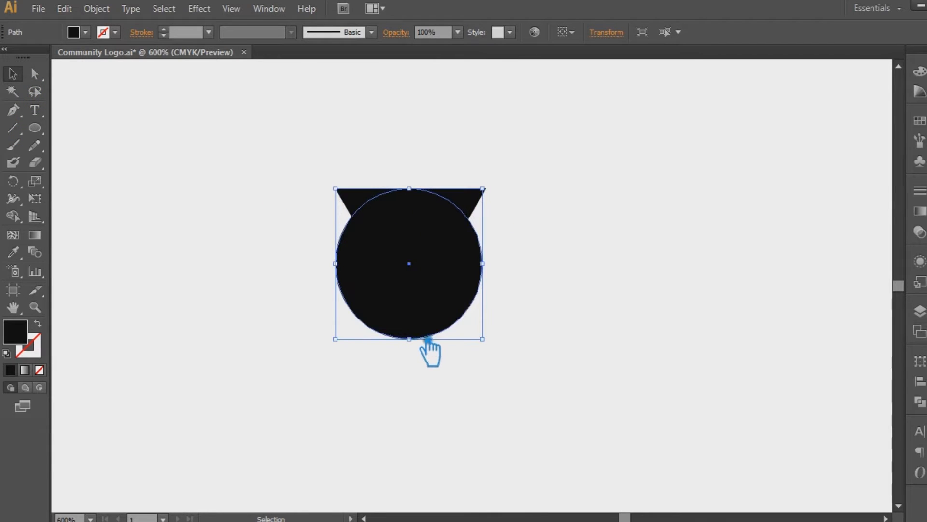
double_click(15, 331)
left_click(431, 222)
left_click(770, 93)
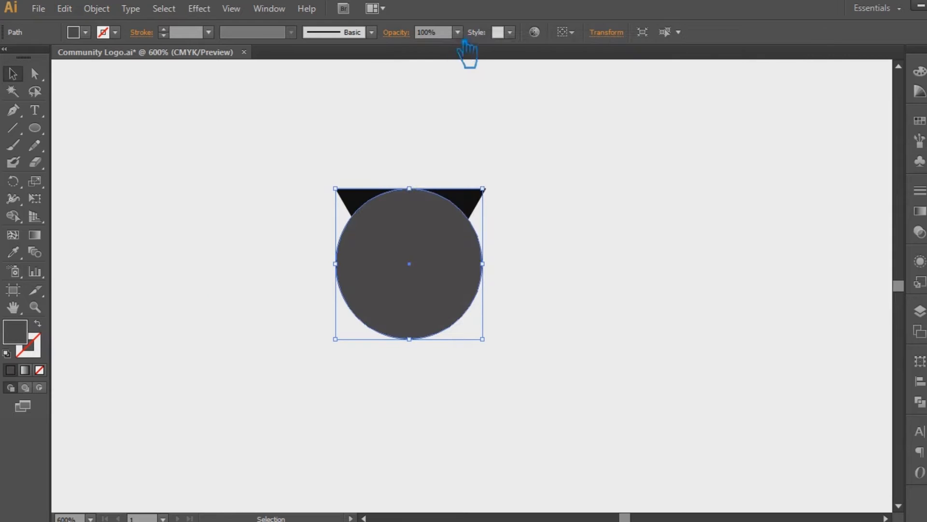
Set the circle's opacity to 50% and move it straight up until only its lower edge overlaps the triangle
left_click(458, 32)
left_click(489, 132)
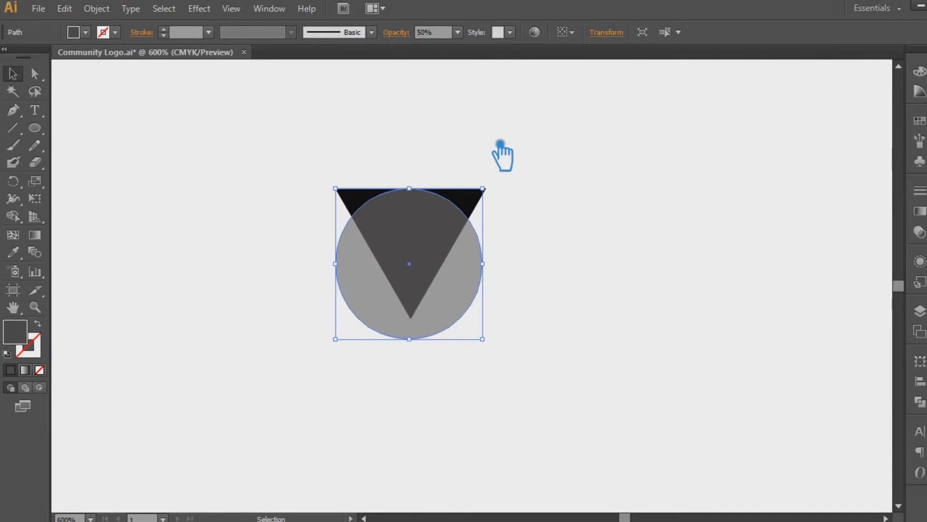
key("Up")
key("Up")
key("Up")
key("Up")
key("Up")
key("Up")
key("Up")
key("Up")
key("Up")
key("Up")
key("Up")
key("Up")
key("Up")
key("Up")
key("Up")
key("Up")
key("Up")
key("Up")
key("Up")
key("Up")
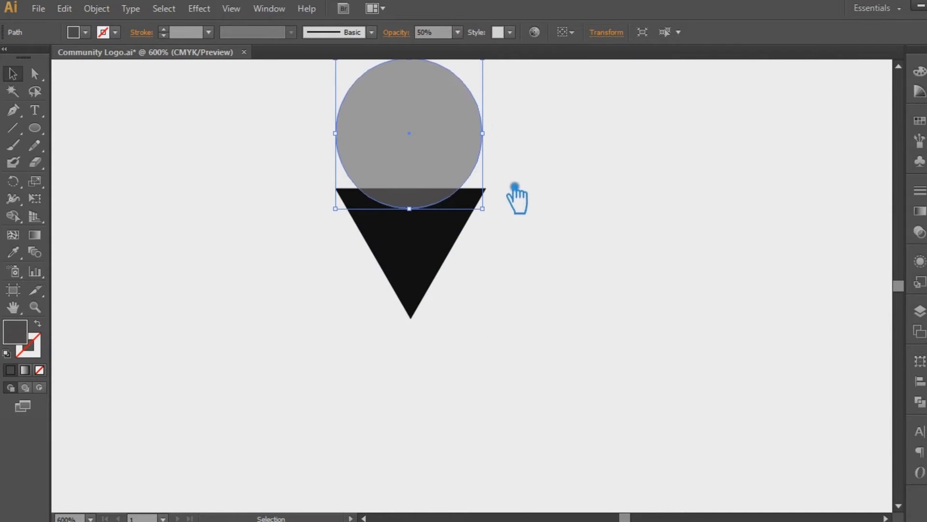
Centre the circle horizontally on the triangle and enlarge it so its edge passes through the triangle's upper corners
left_click_drag(496, 215, 337, 144)
left_click(612, 33)
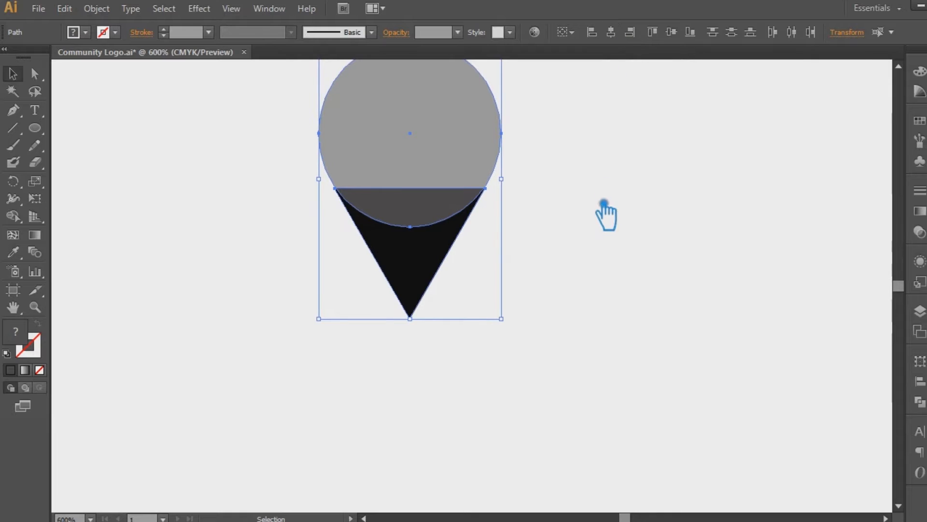
key("ctrl+plus")
key("ctrl+plus")
key("ctrl+plus")
key("space")
left_click_drag(463, 175, 577, 384)
left_click(705, 257)
left_click(611, 206)
left_click_drag(678, 334, 681, 338)
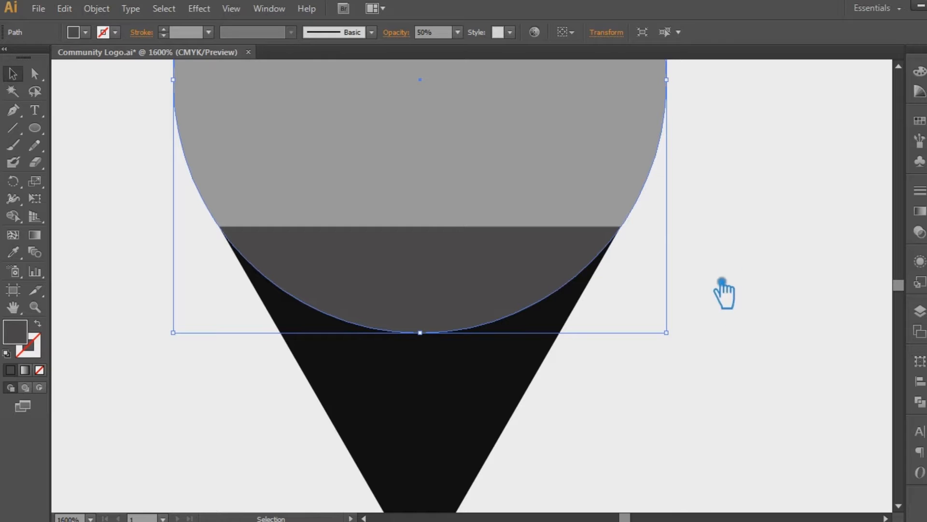
Place a copy of the circle and triangle beside the artboard, outside its left edge
left_click(749, 213)
key("ctrl+minus")
key("ctrl+minus")
key("ctrl+minus")
key("ctrl+minus")
key("ctrl+minus")
key("ctrl+minus")
key("ctrl+minus")
key("ctrl+minus")
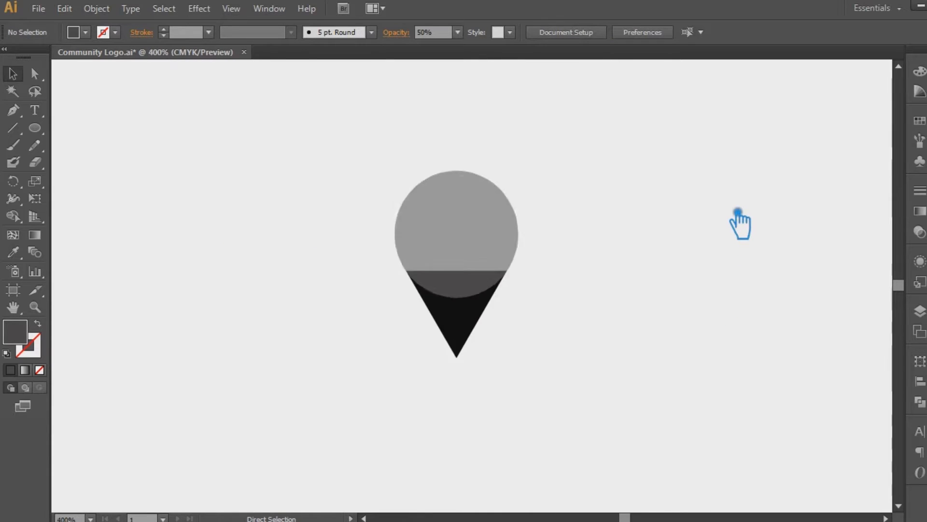
left_click_drag(568, 352, 437, 242)
left_click_drag(473, 283, 125, 344)
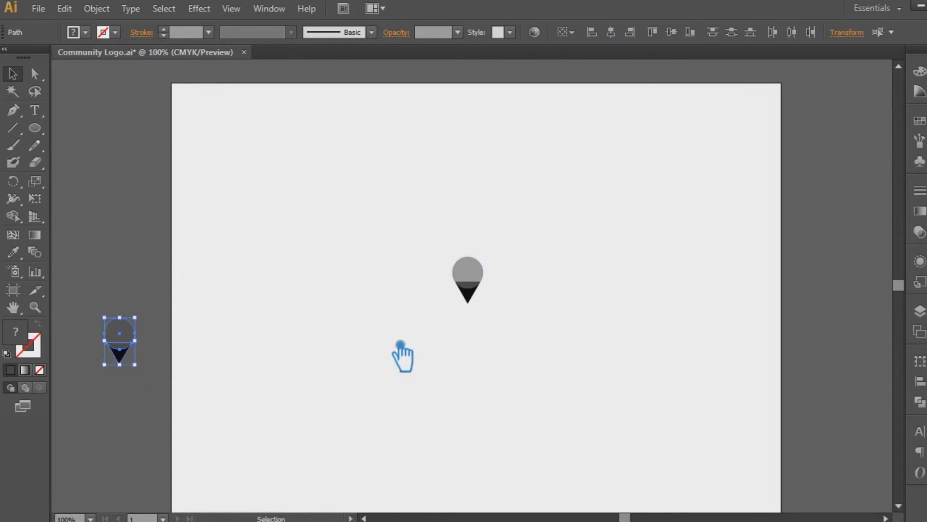
left_click(532, 344)
Subtract the circle from the triangle with Pathfinder's Minus Front and move the resulting shape slightly up and left
left_click(34, 307)
left_click_drag(411, 235, 550, 328)
key("v")
left_click_drag(606, 414, 275, 247)
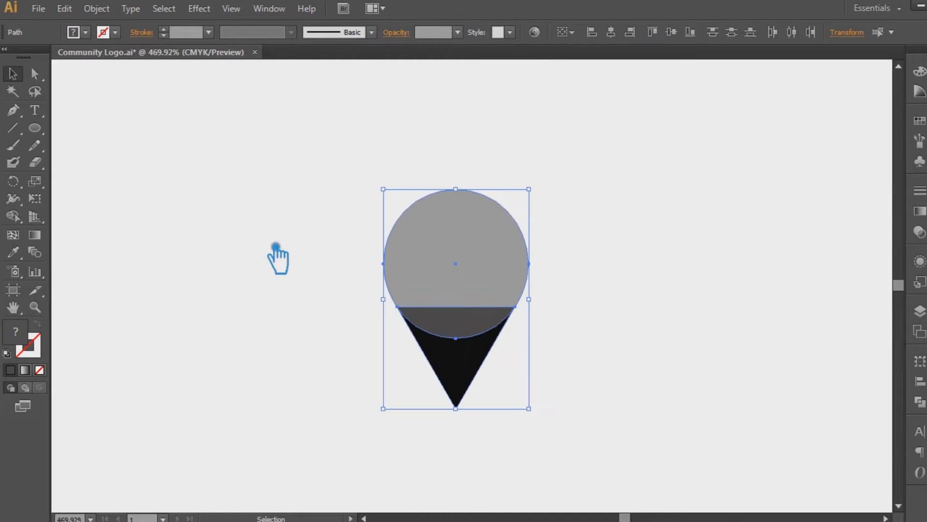
left_click(920, 402)
left_click(777, 384)
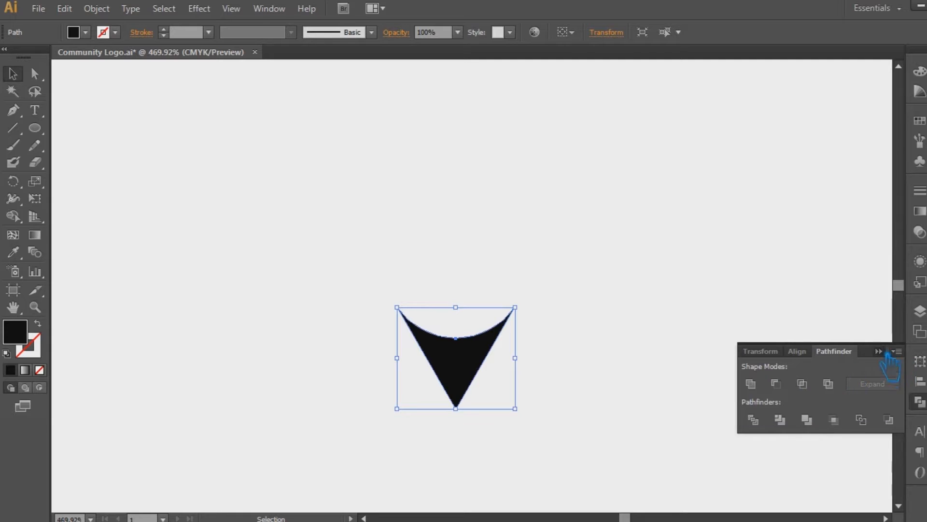
left_click(684, 345)
key("ctrl+plus")
left_click(445, 393)
left_click_drag(444, 393, 426, 338)
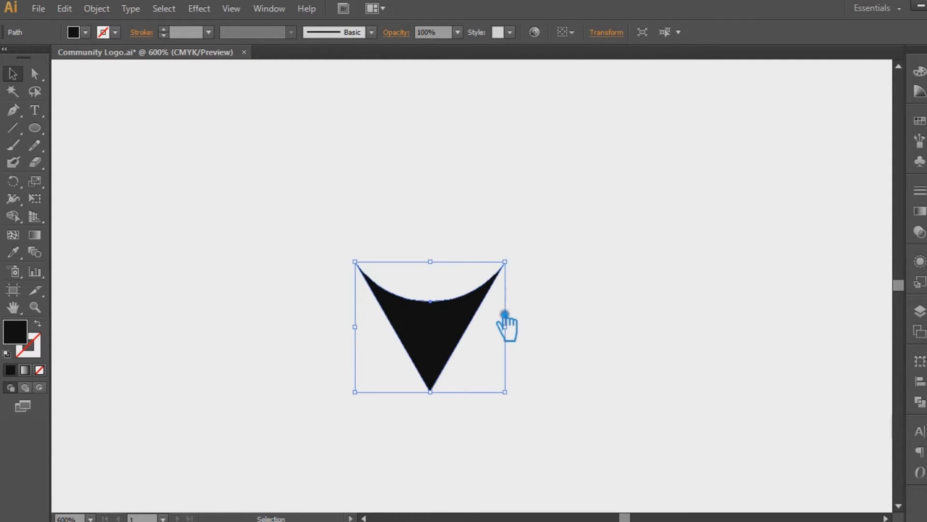
Show the rulers, set a vertical guide through the shape's centre and draw a small black circle on it above the curved edge
key("l")
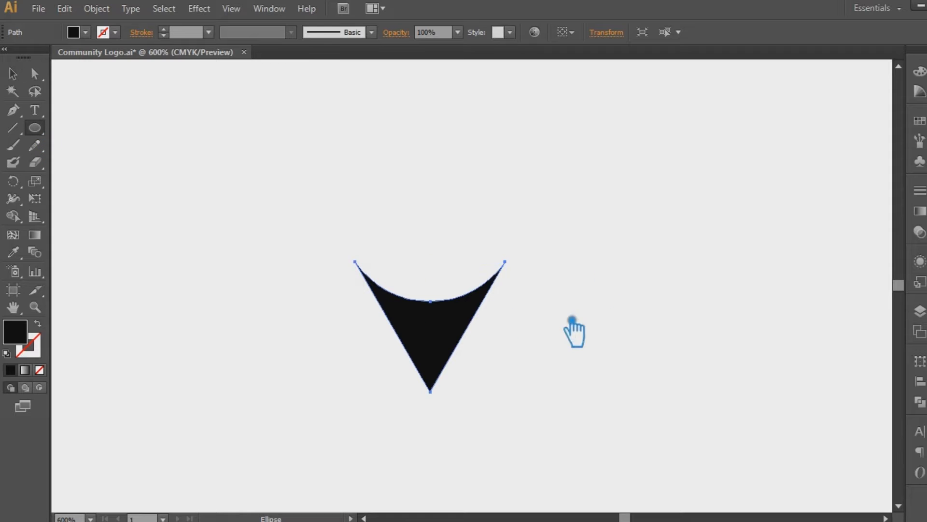
key("ctrl+r")
left_click_drag(414, 309, 442, 302)
Enlarge a copy of the small circle around the original and turn it into an unfilled black outline of 0.5 pt
mouse_move(443, 264)
left_mouse_down()
mouse_move(463, 279)
mouse_move(451, 269)
mouse_move(539, 229)
mouse_move(455, 245)
mouse_move(447, 262)
mouse_move(452, 237)
left_mouse_up()
left_click(12, 73)
left_click(480, 207)
left_click(625, 234)
left_click(38, 323)
left_click(208, 32)
left_click(227, 57)
left_click(626, 212)
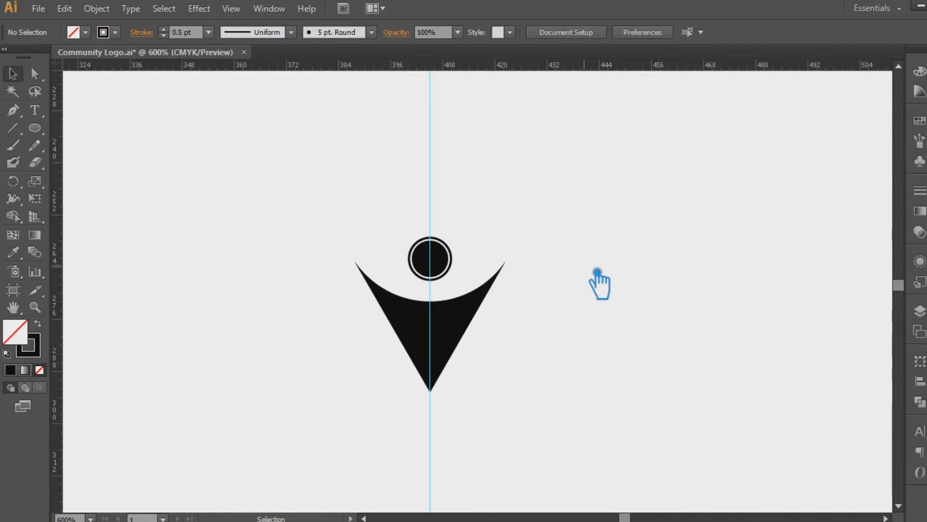
Try an enlarged copy of the outline ring as a second outer ring around the head, and delete it
key("ctrl+plus")
key("ctrl+plus")
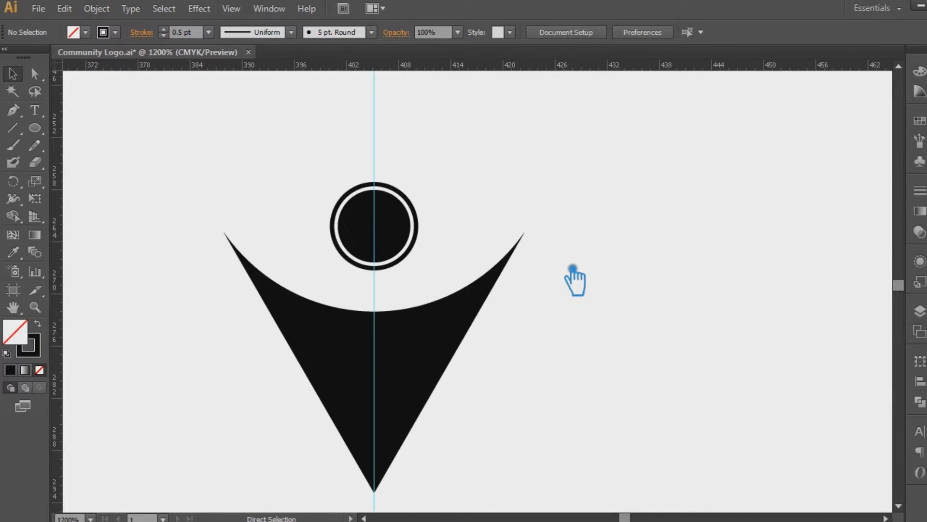
left_click(415, 213)
key("ctrl+c")
key("ctrl+f")
left_click_drag(427, 192, 439, 180)
left_click(493, 193)
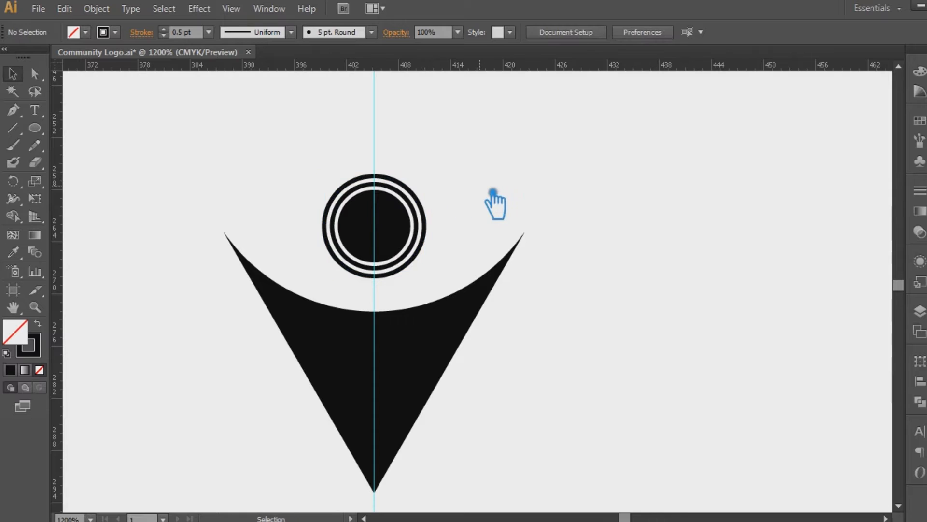
left_click(430, 211)
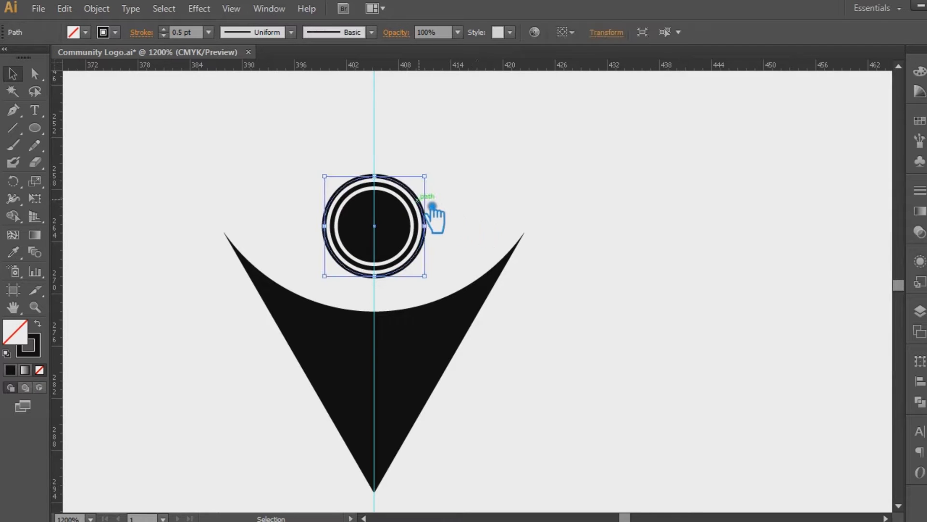
key("Delete")
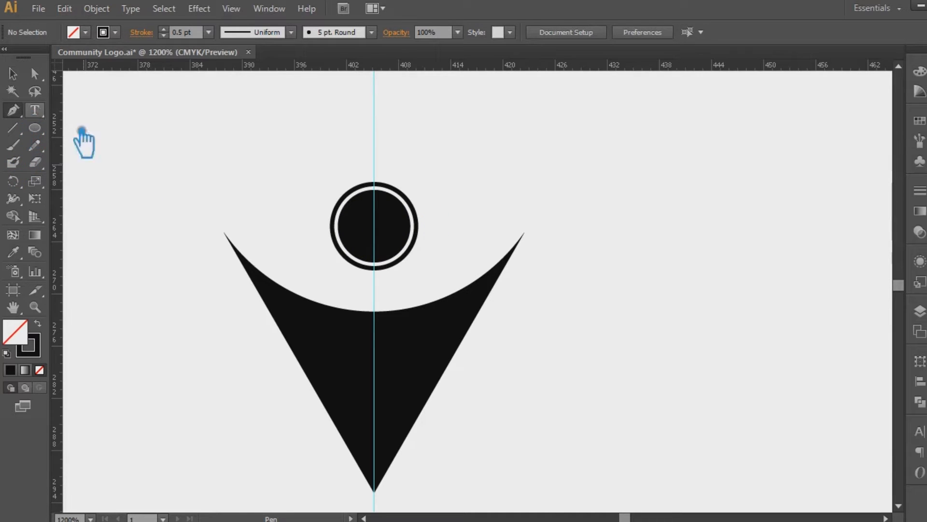
Draw an arched path across the middle of the head circle with the Pen tool and adjust its curvature
left_click(326, 226)
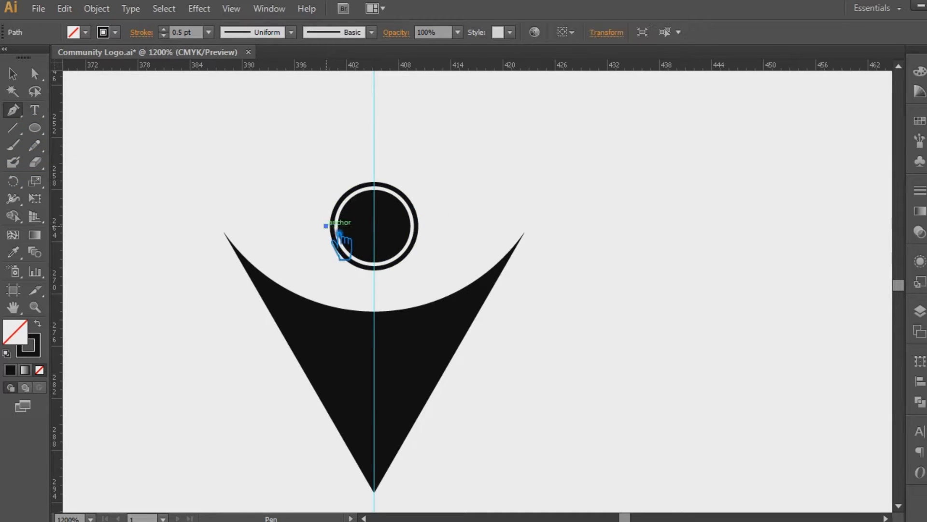
left_click_drag(420, 226, 466, 226)
key("a")
left_click_drag(374, 226, 377, 182)
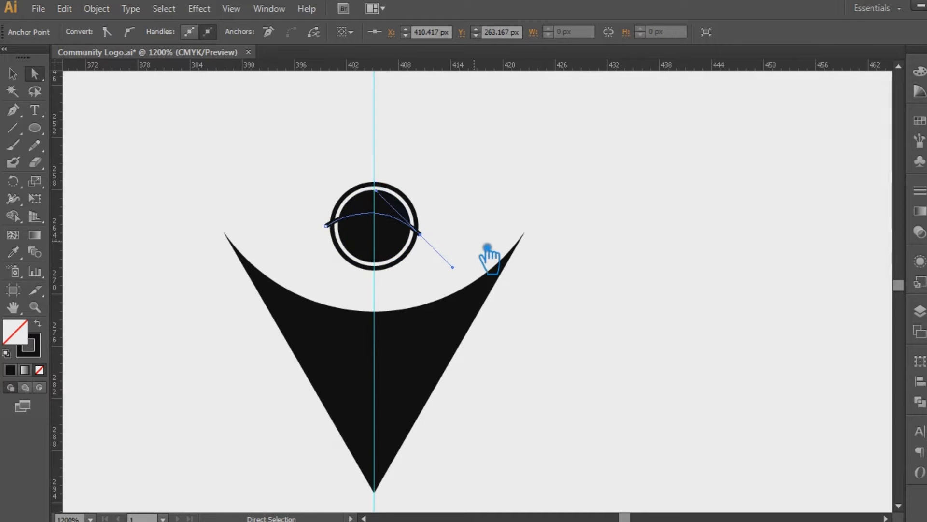
key("v")
left_click(395, 154)
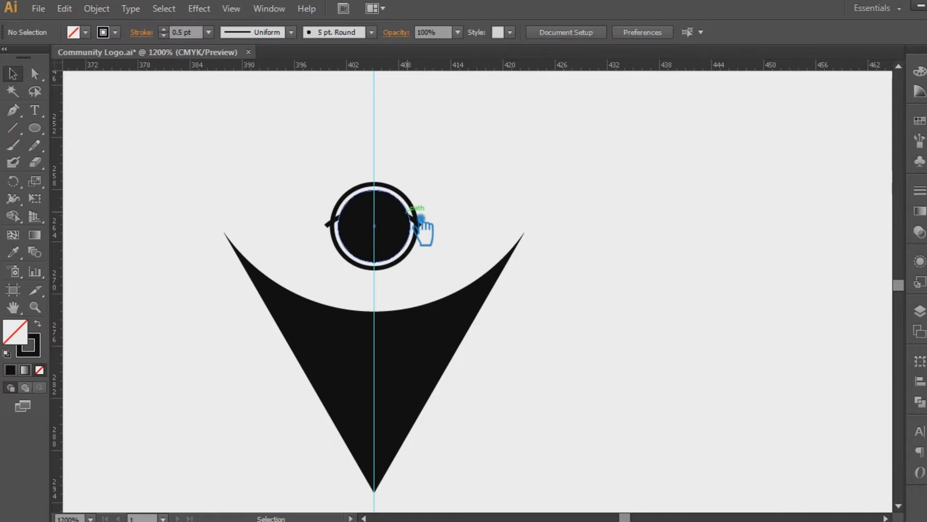
Reflect the arched path across the horizontal axis so it curves like a smile
left_click(419, 220)
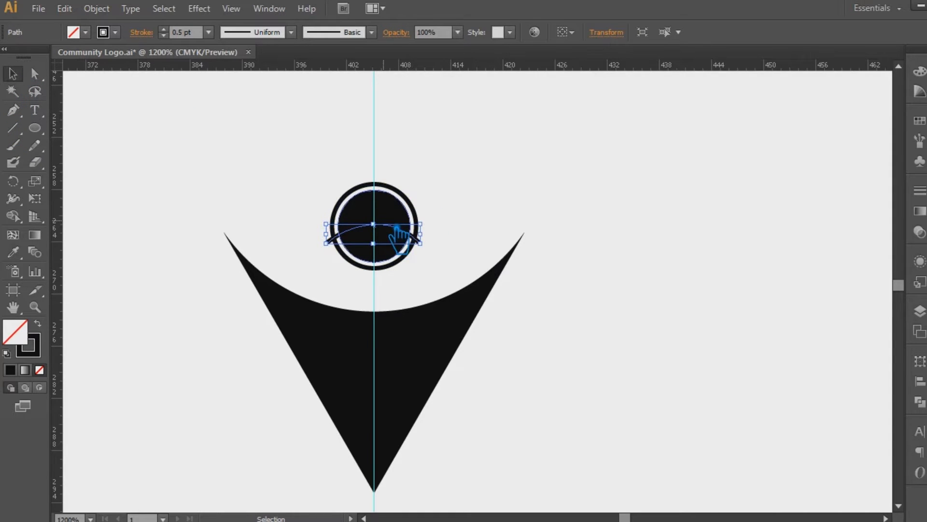
right_click(396, 226)
mouse_move(420, 418)
left_click(570, 343)
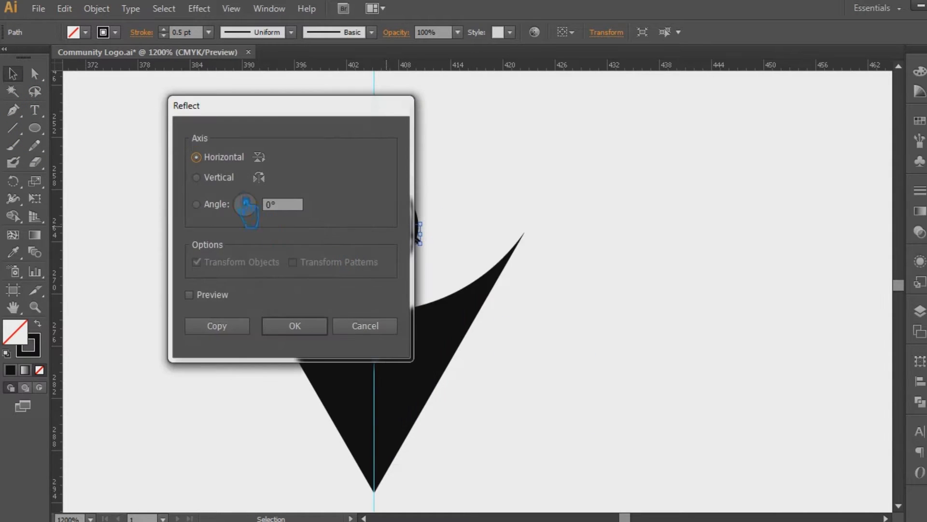
left_click(299, 327)
left_click(589, 200)
Move the smile curve up within the head circle and enlarge it until its ends extend past the outer ring
left_click(395, 250)
key("Up")
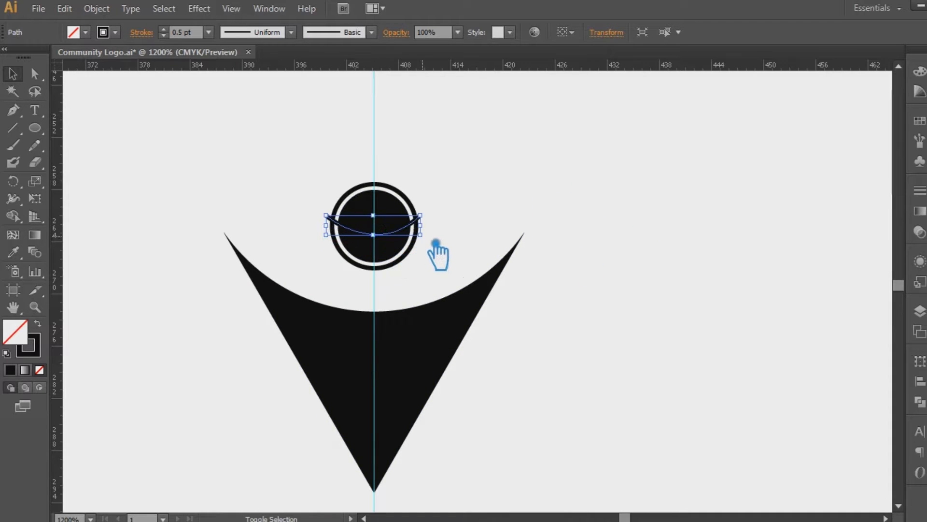
left_click_drag(437, 256, 459, 268)
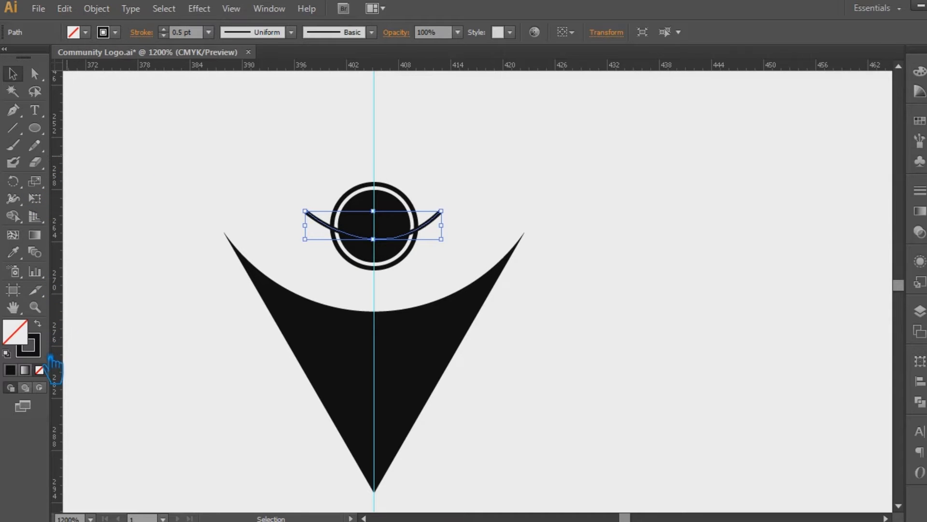
Set the smile curve's stroke colour to a dark pink of C 29.51, M 90.92, Y 51.48, K 12.71
double_click(38, 351)
left_click(548, 153)
left_click(769, 91)
left_click(584, 180)
Apply the width profile that is thick in the middle and tapers at both ends to the smile curve
left_click(440, 213)
left_click(309, 32)
left_click(261, 91)
left_click(585, 172)
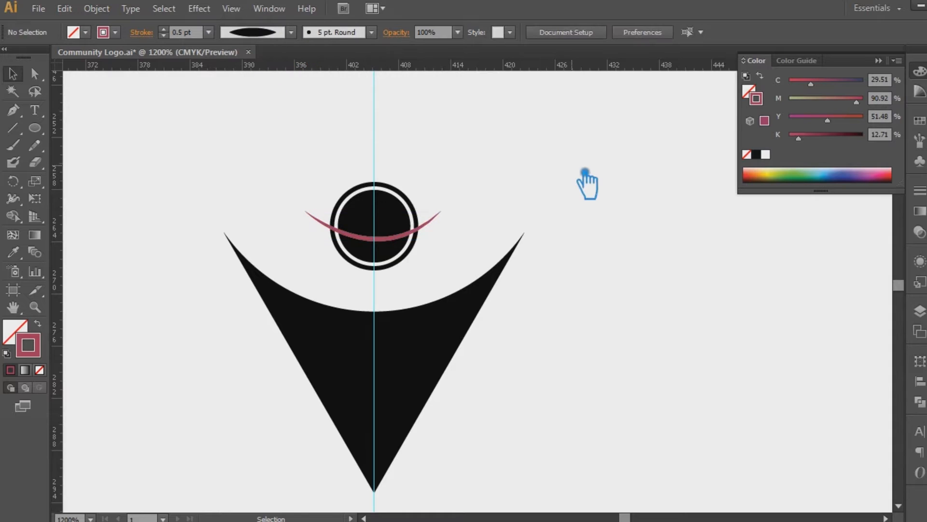
Shrink the smile curve to about the inner circle's width and centre it horizontally with both circles
key("ctrl+plus")
key("ctrl+plus")
key("ctrl+plus")
left_click_drag(463, 168, 655, 307)
left_click(520, 222)
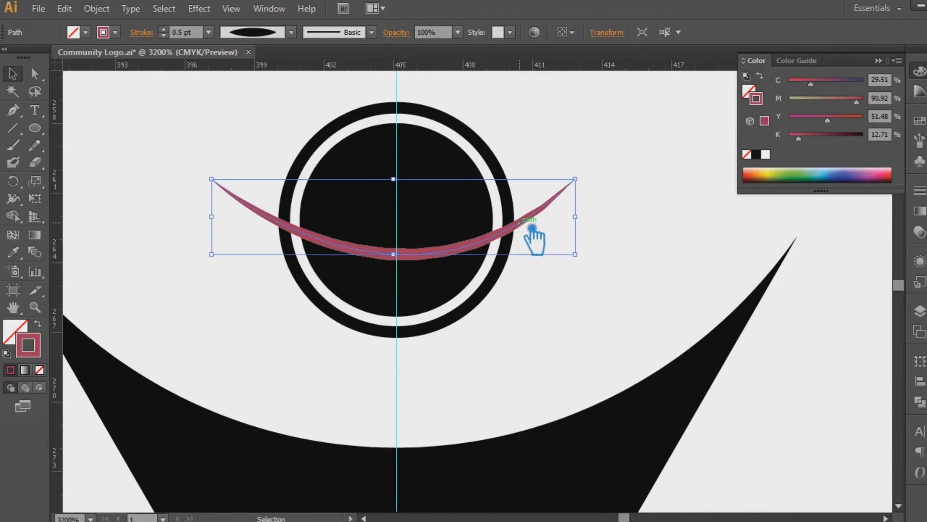
left_click_drag(575, 179, 378, 209)
left_click(611, 32)
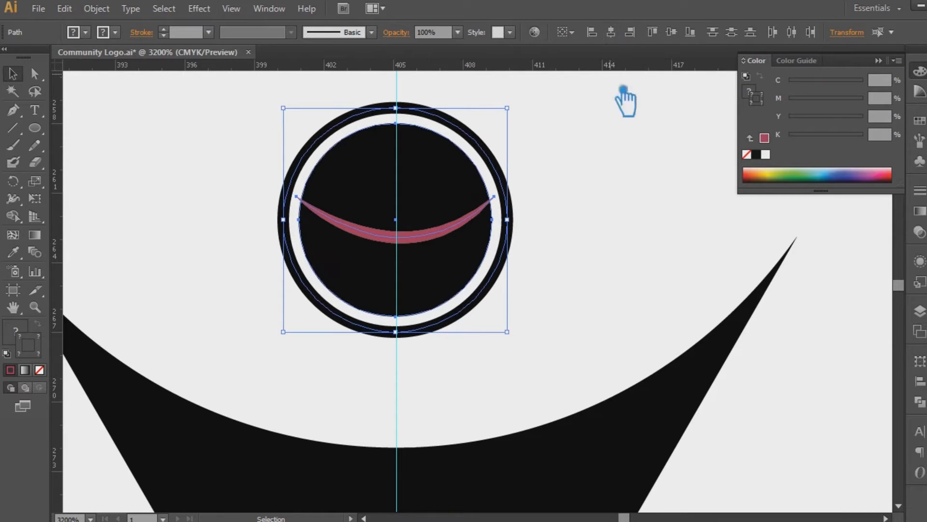
Move the head circles and smile curve together so they sit centred on the vertical guide
left_click(642, 221)
left_click_drag(435, 215, 422, 213)
left_click(563, 207)
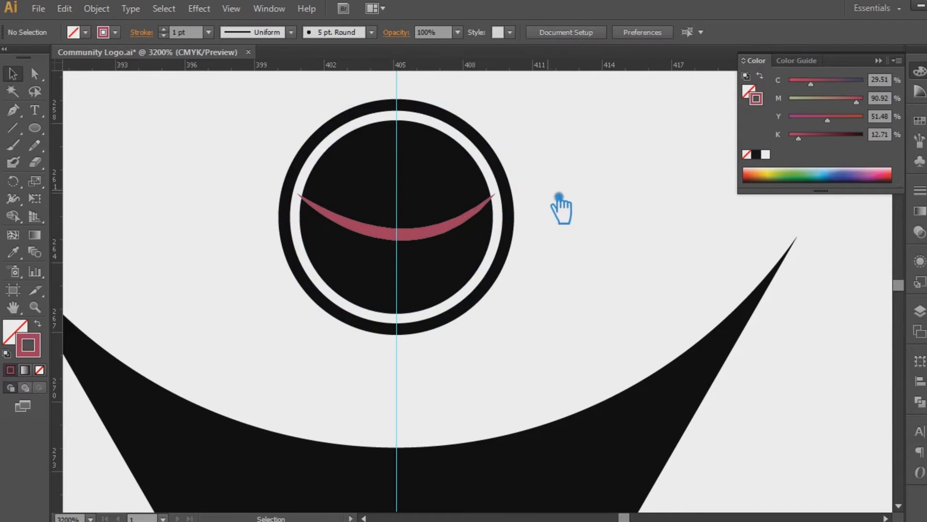
right_click(497, 162)
left_click(537, 248)
left_click(529, 236)
Scale the smile curve down to fit inside the inner circle and move it down into the lower half
left_click(424, 236)
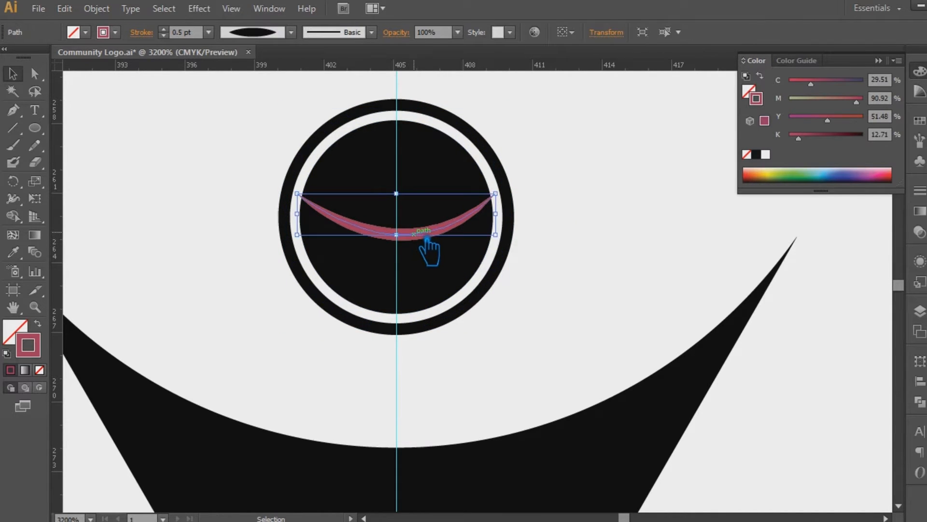
mouse_move(497, 235)
left_mouse_down()
mouse_move(486, 232)
mouse_move(504, 238)
left_mouse_up()
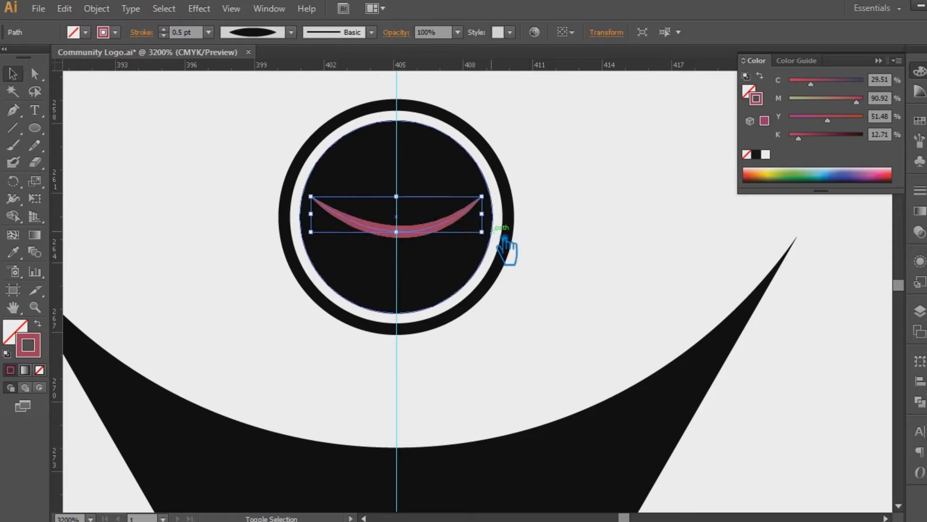
key("Down")
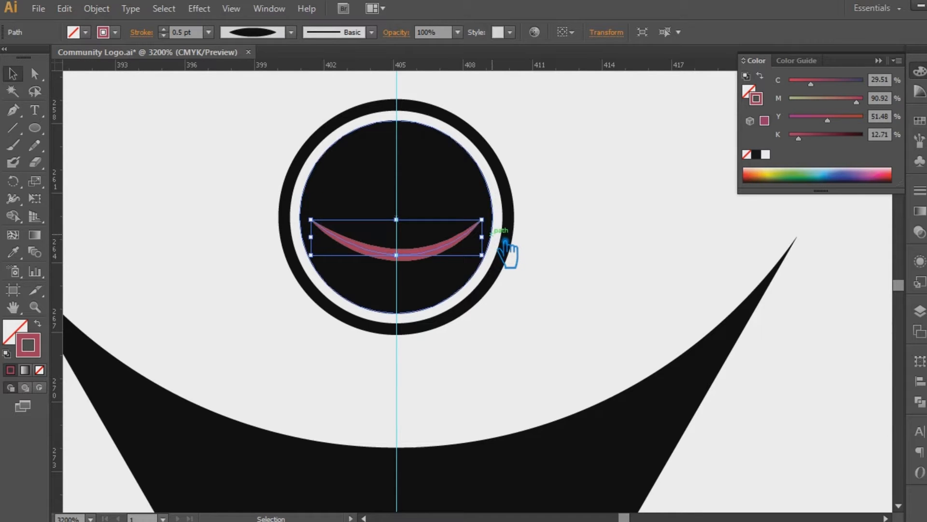
Set the smile curve's stroke weight to 1 pt and deselect it
left_click(164, 29)
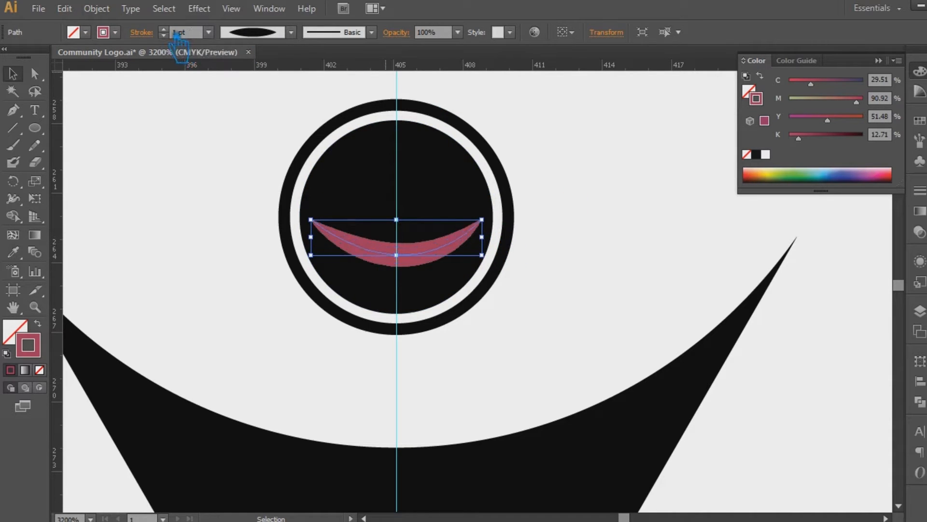
left_click(587, 188)
key("ctrl+minus")
key("ctrl+minus")
key("ctrl+minus")
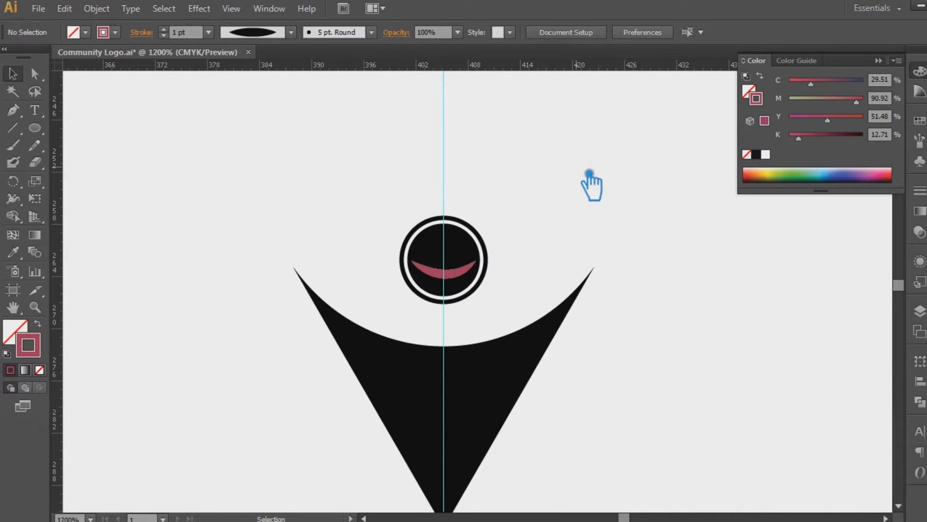
key("ctrl+plus")
key("ctrl+plus")
key("ctrl+plus")
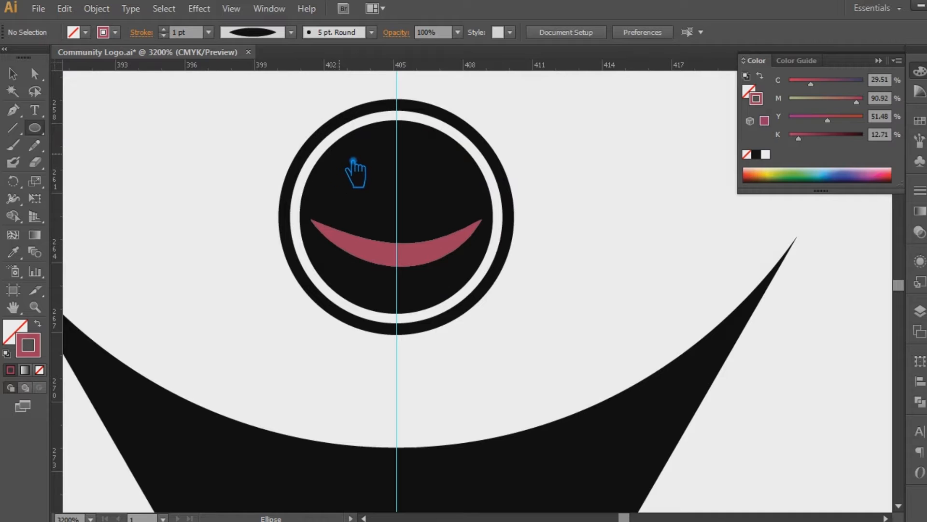
Draw a small filled circle without stroke as the left eye and place a copy beside it as the right eye
left_click_drag(355, 162, 387, 202)
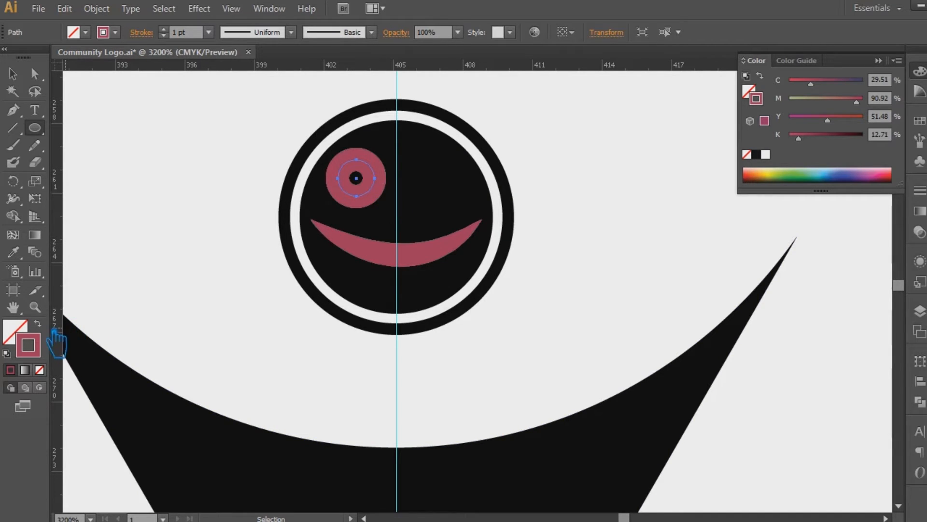
left_click(38, 324)
left_click_drag(371, 195, 462, 199)
Centre both eyes on the vertical guide and move them down closer to the smile
left_click(364, 193, "shift")
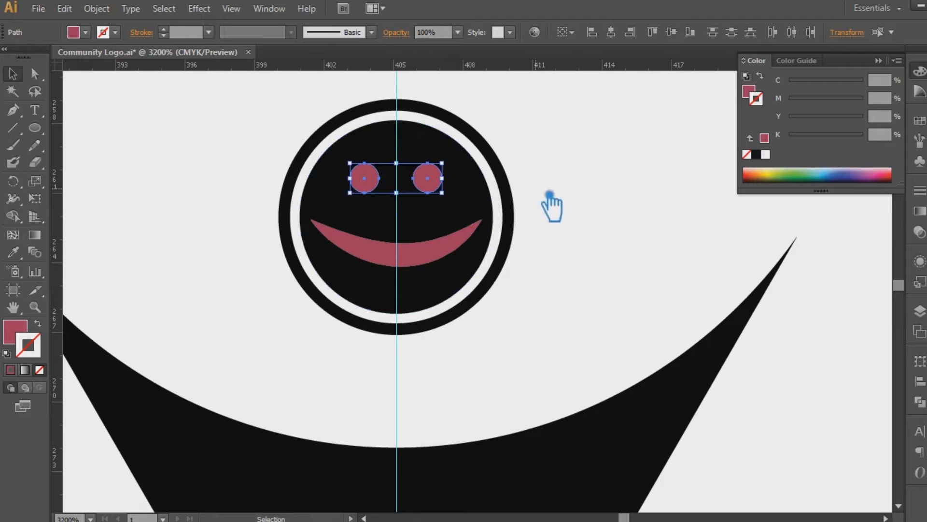
left_click(600, 207)
left_click_drag(442, 184, 452, 200)
left_click(608, 188)
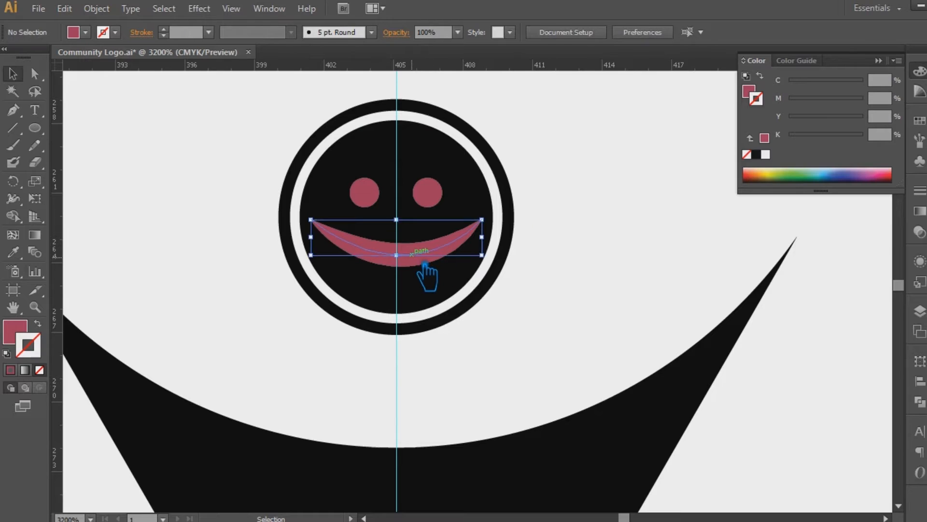
Narrow the smile curve slightly, keeping it centred inside the inner circle
left_click(412, 255)
left_click_drag(482, 255, 472, 253)
left_click(571, 198)
Deepen the smile by pulling down the curve handle of its right end point, keeping it symmetrical about the guide
left_click(445, 255)
key("a")
left_click(473, 222)
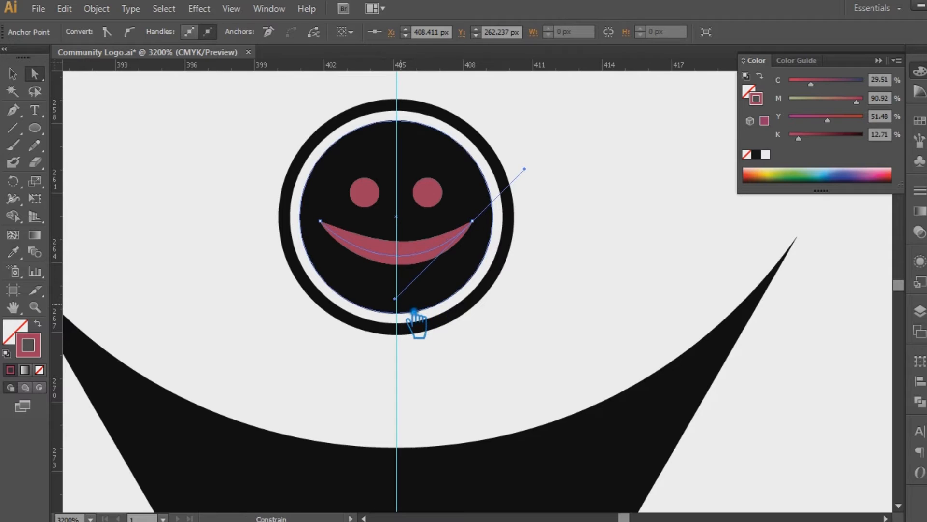
mouse_move(414, 311)
left_mouse_down()
mouse_move(423, 317)
mouse_move(411, 323)
left_mouse_up()
left_click(12, 74)
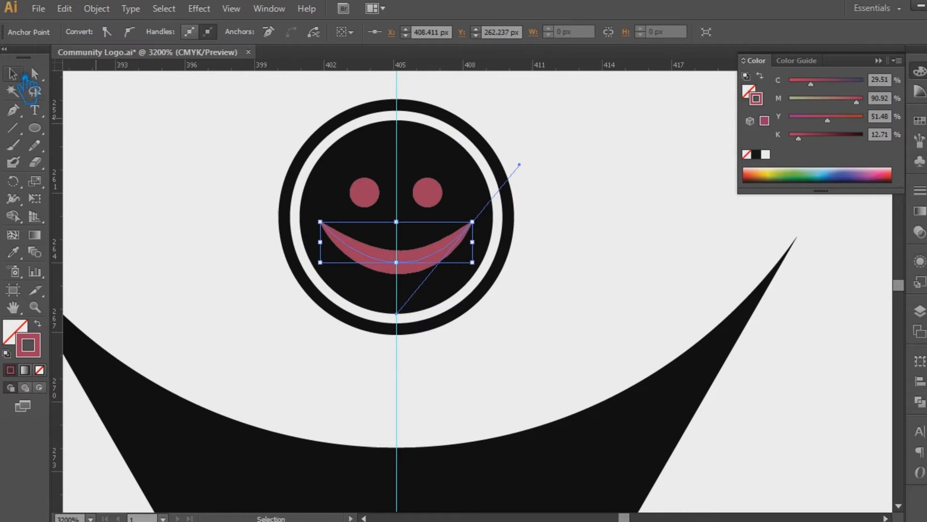
left_click(585, 182)
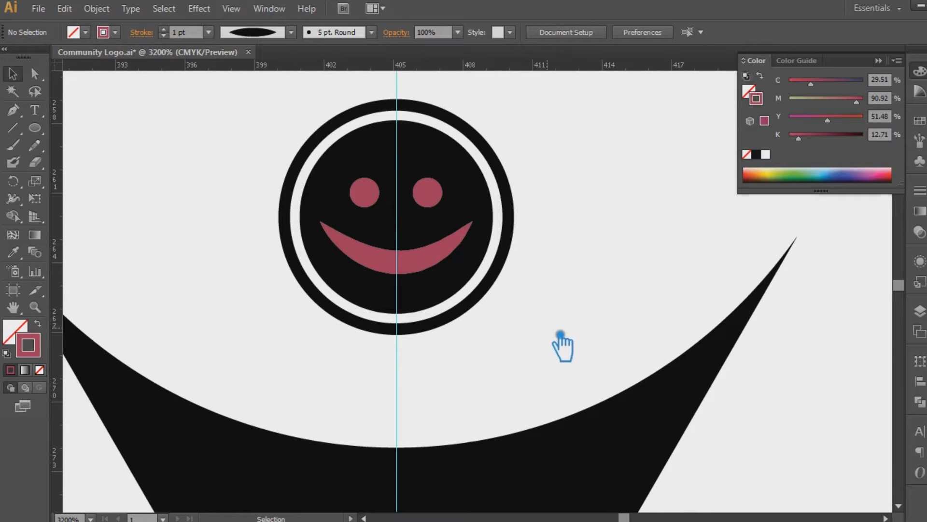
Group both head circles, the eyes and the smile into one head object
left_click_drag(560, 334, 263, 143)
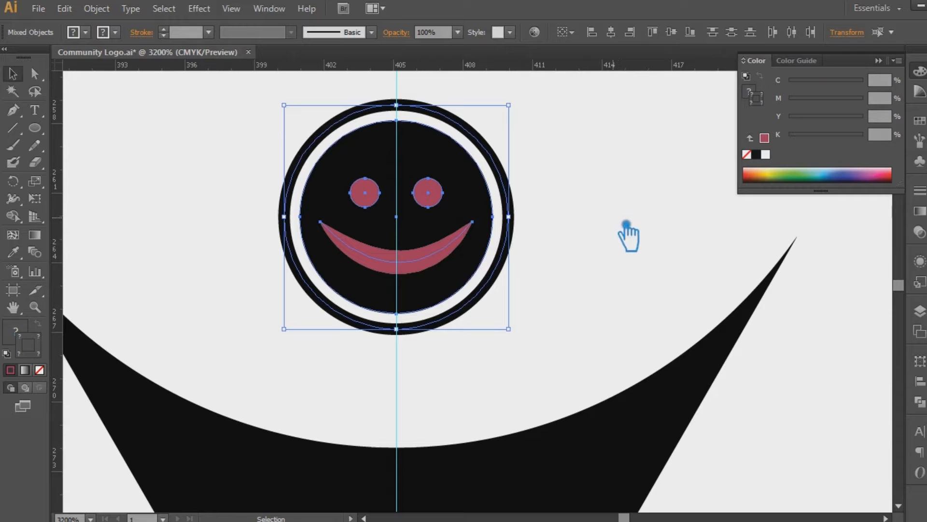
key("ctrl+g")
left_click(602, 220)
Enlarge the head group slightly, keeping it centred above the curved body
key("ctrl+minus")
key("ctrl+minus")
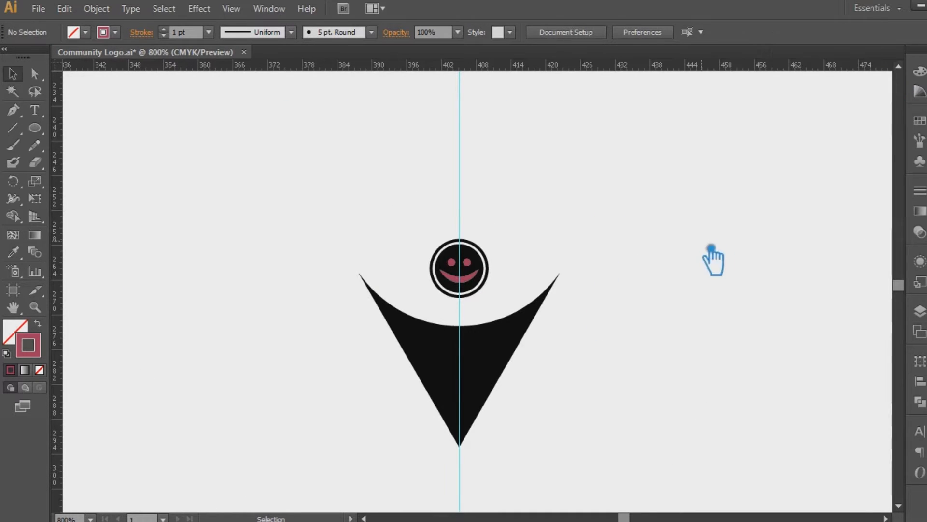
left_click(480, 273)
left_click_drag(501, 248, 486, 259)
left_click(604, 249)
left_click(591, 263)
Place a copy of the whole figure on the grey pasteboard to the left of the artboard
key("ctrl+minus")
key("ctrl+minus")
key("ctrl+minus")
key("ctrl+minus")
key("ctrl+minus")
key("ctrl+minus")
left_click_drag(554, 362, 379, 237)
left_click_drag(473, 299, 94, 260)
left_click(313, 281)
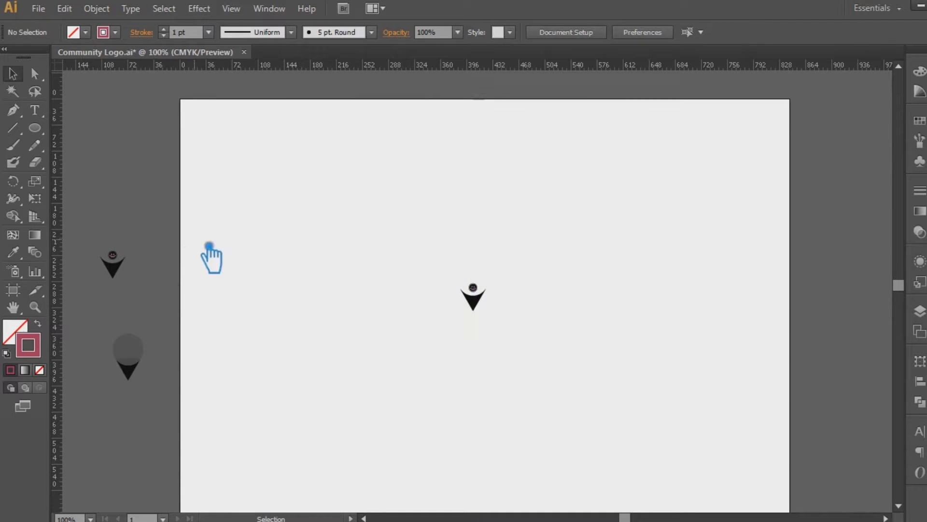
Nudge the head of the artboard figure down in three increments, closer to the body's curved edge
left_click(39, 310)
left_click_drag(427, 257, 554, 355)
left_click(35, 307)
left_click_drag(390, 166, 585, 338)
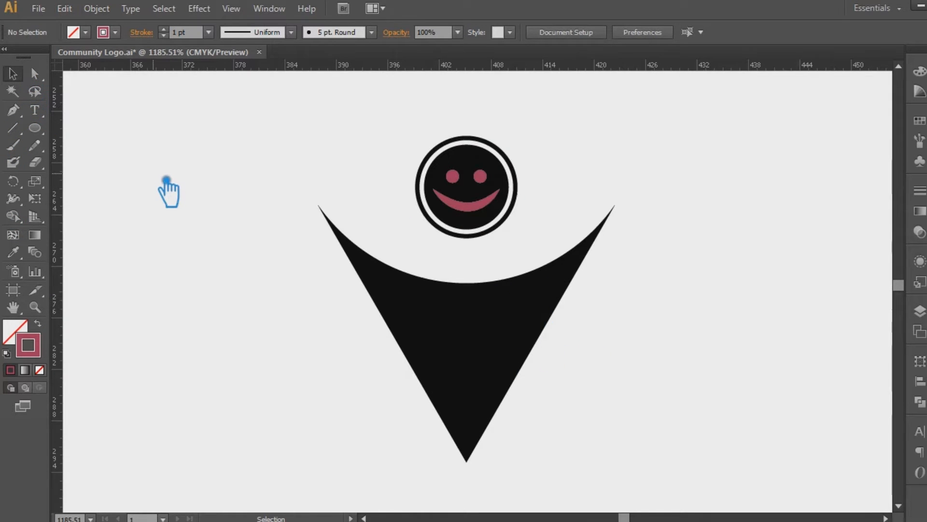
left_click(500, 160)
key("Down")
key("Down")
key("Down")
left_click(589, 166)
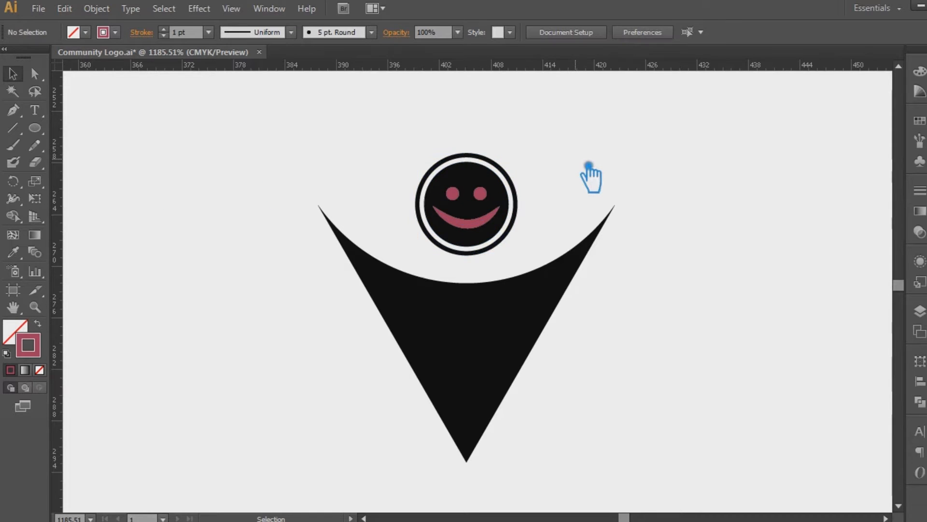
Expand the head group's appearance, fills and strokes into plain shapes
left_click_drag(666, 389, 267, 132)
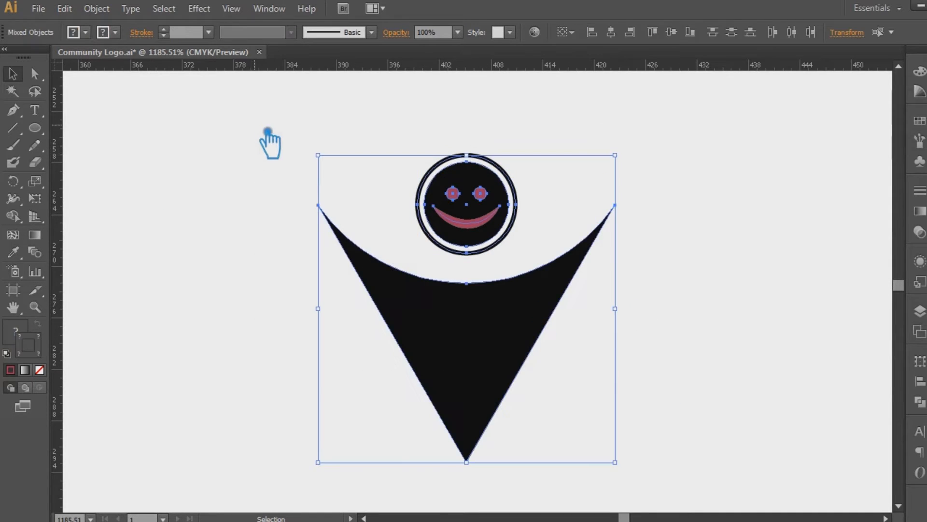
left_click(657, 200)
left_click(520, 184)
left_click(99, 9)
left_click(208, 179)
left_click(111, 14)
left_click(131, 166)
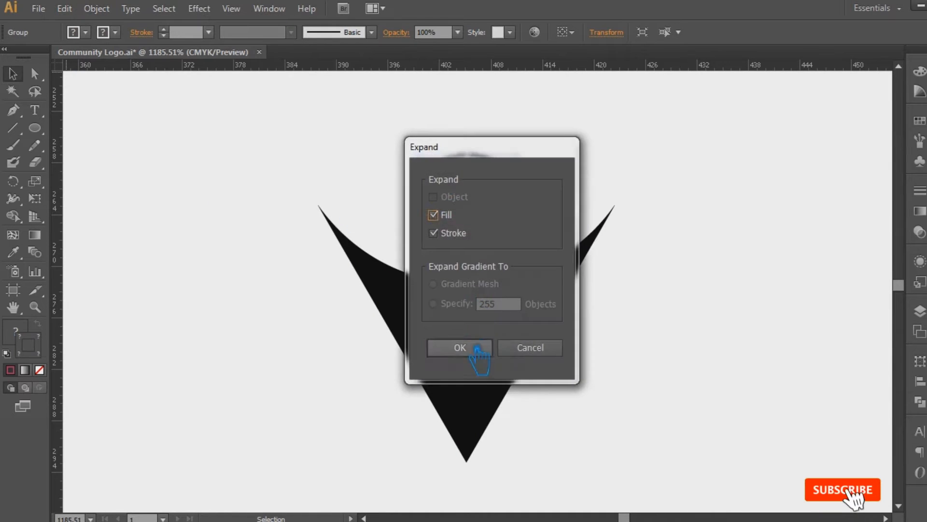
left_click(471, 350)
left_click(919, 401)
left_click(775, 384)
key("ctrl+z")
Ungroup the expanded head so its inner disc can be selected separately
right_click(488, 194)
left_click(516, 272)
left_click(598, 171)
left_click(477, 190)
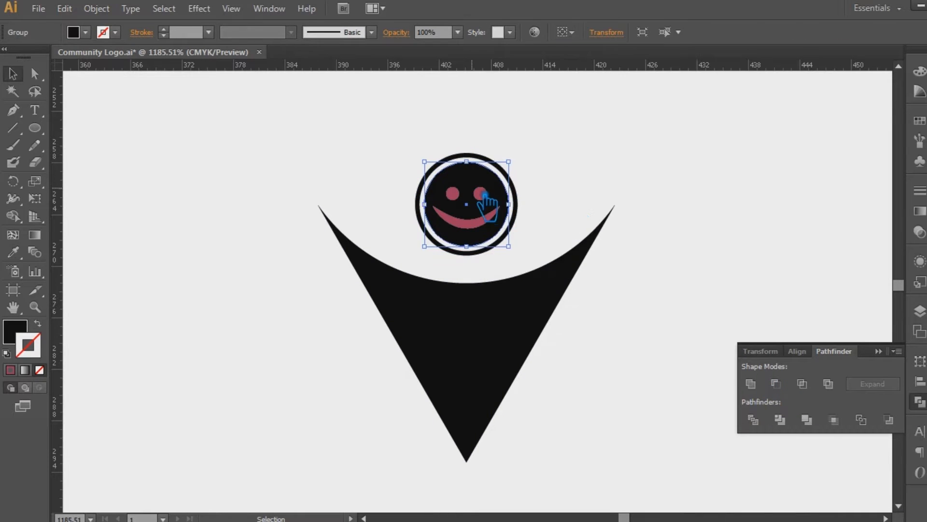
Cut the eyes and smile out of the inner disc with Minus Front, leaving the outer ring out of the operation
left_click_drag(519, 227, 386, 146)
left_click(513, 182, "shift")
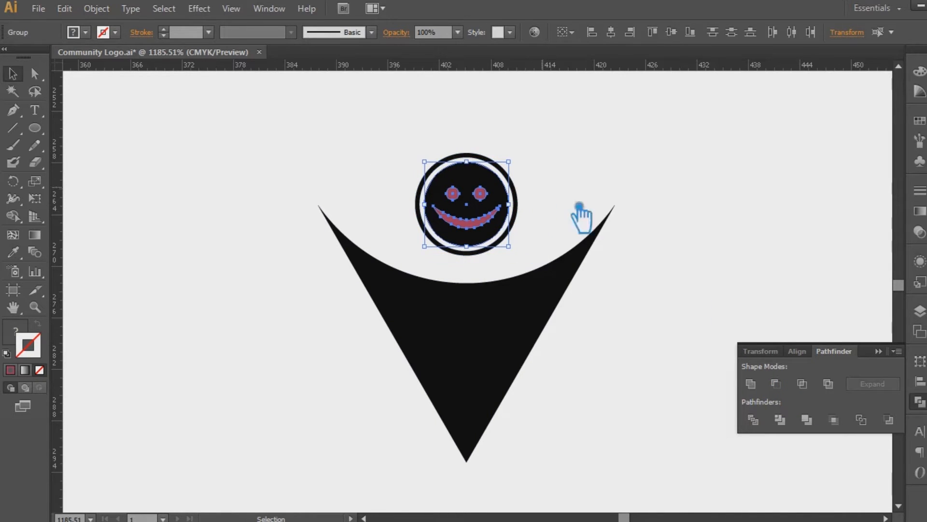
left_click(776, 383)
left_click(879, 352)
left_click(754, 260)
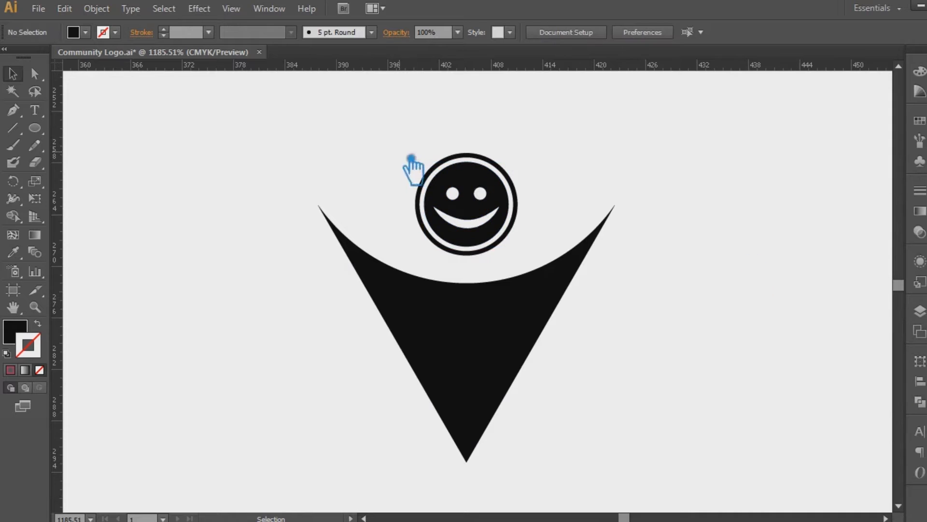
Show the guides and group the head pieces together with the body as a single figure
left_click_drag(400, 152, 553, 249)
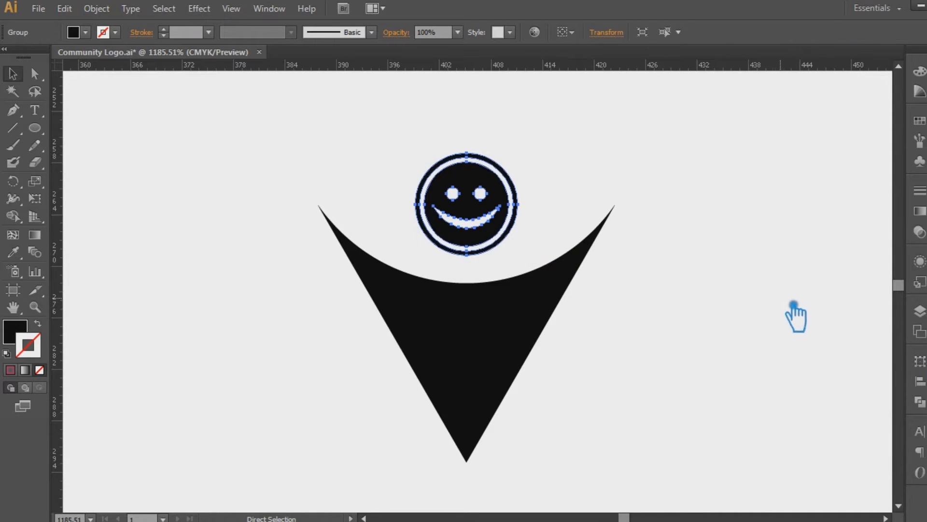
left_click(765, 264)
key("ctrl+minus")
key("ctrl+minus")
key("ctrl+semicolon")
left_click_drag(572, 398, 323, 207)
key("ctrl+g")
Create a copy of the figure rotated 60° about a point on the guide just below the body's tip
key("r")
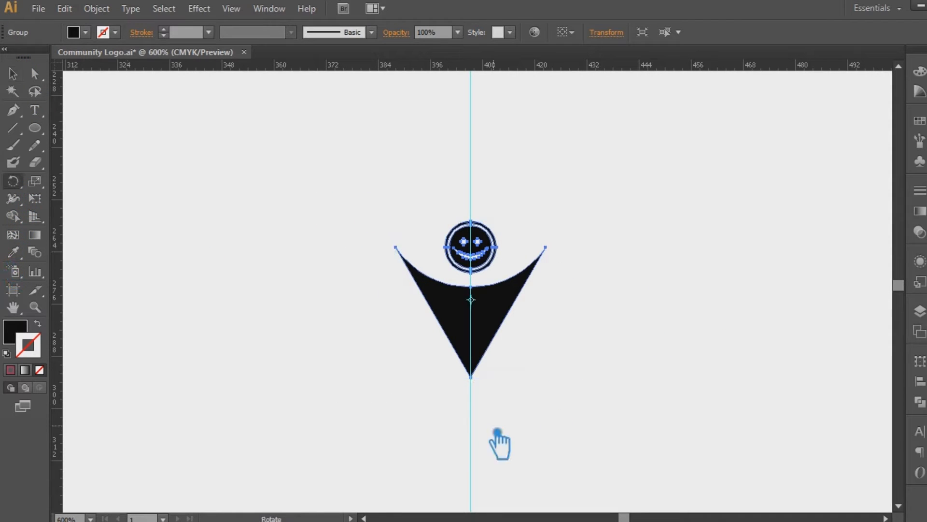
left_click(483, 392, "alt")
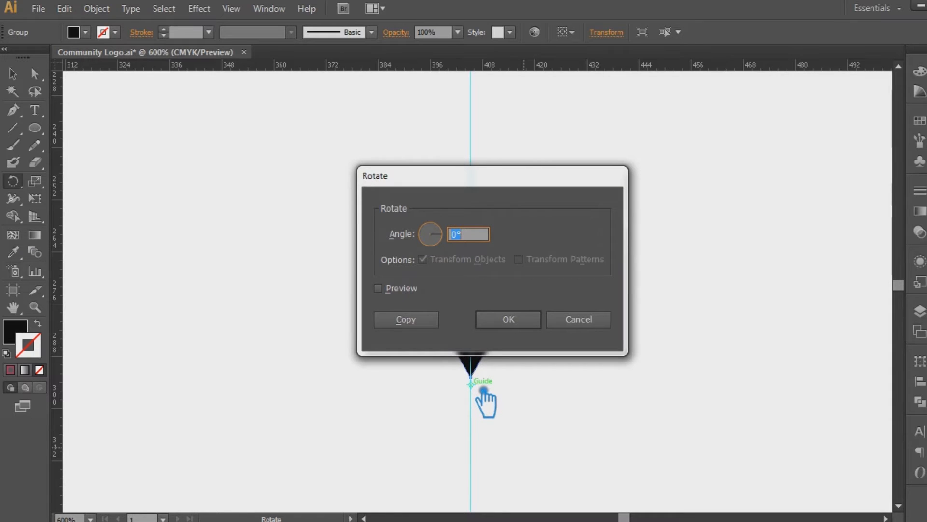
left_click(413, 320)
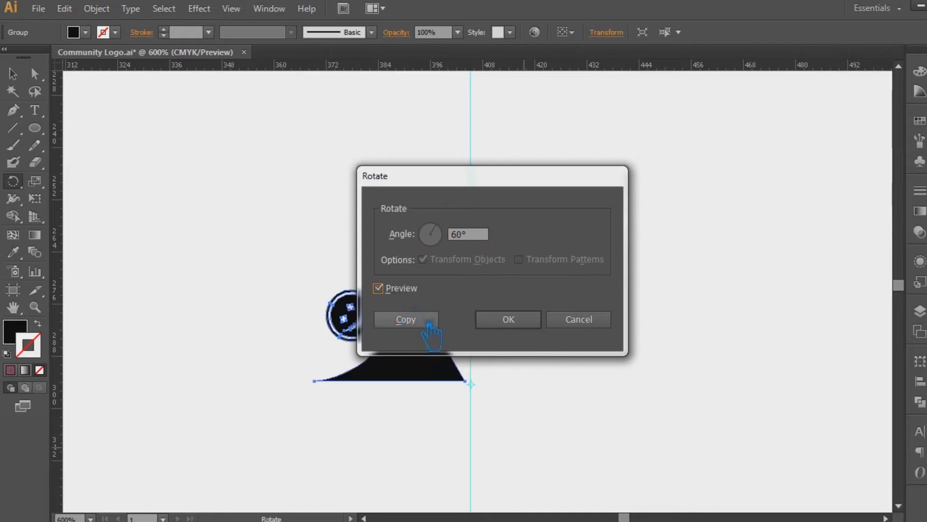
key("v")
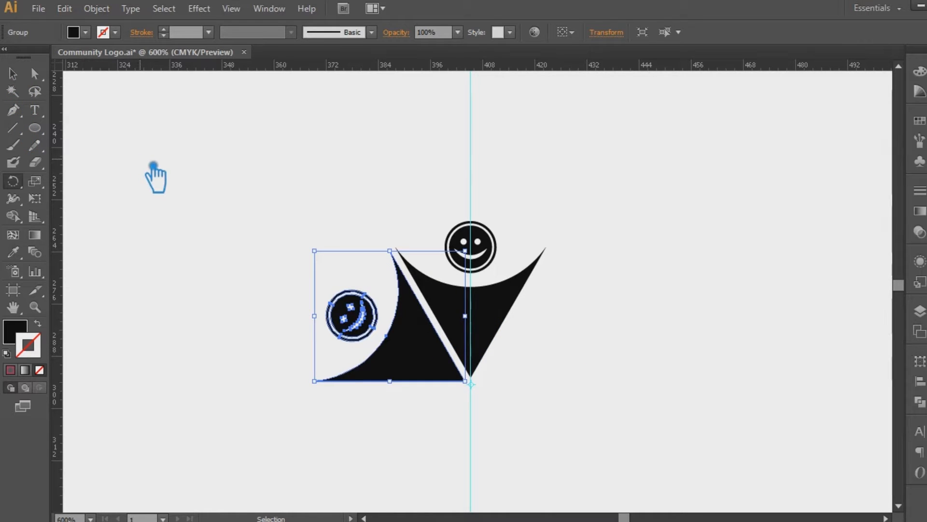
Repeat the rotated copy four more times to complete a ring of six figures
key("ctrl+d")
key("ctrl+d")
key("ctrl+d")
key("ctrl+d")
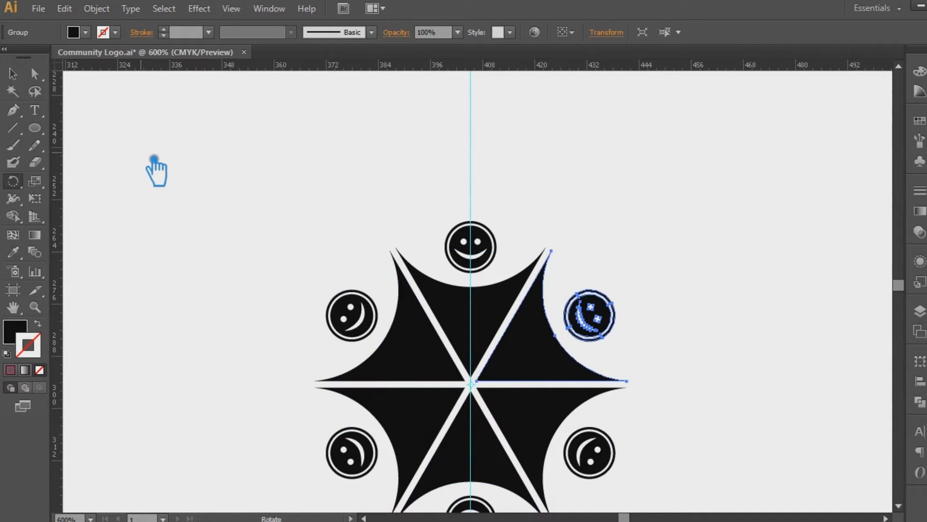
left_click(285, 198)
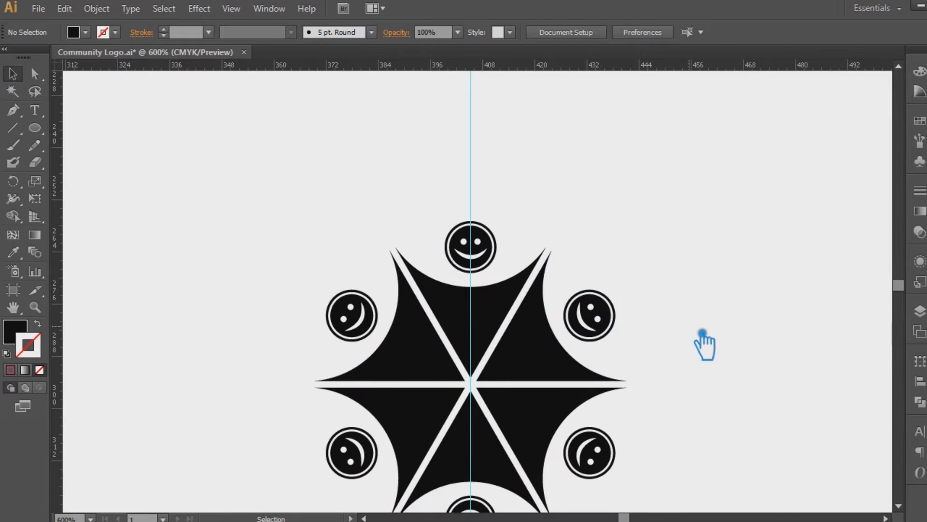
Place a copy of the six-figure ring on the pasteboard to the left of the artboard
key("ctrl+minus")
key("ctrl+minus")
key("ctrl+minus")
key("ctrl+minus")
key("ctrl+minus")
key("ctrl+minus")
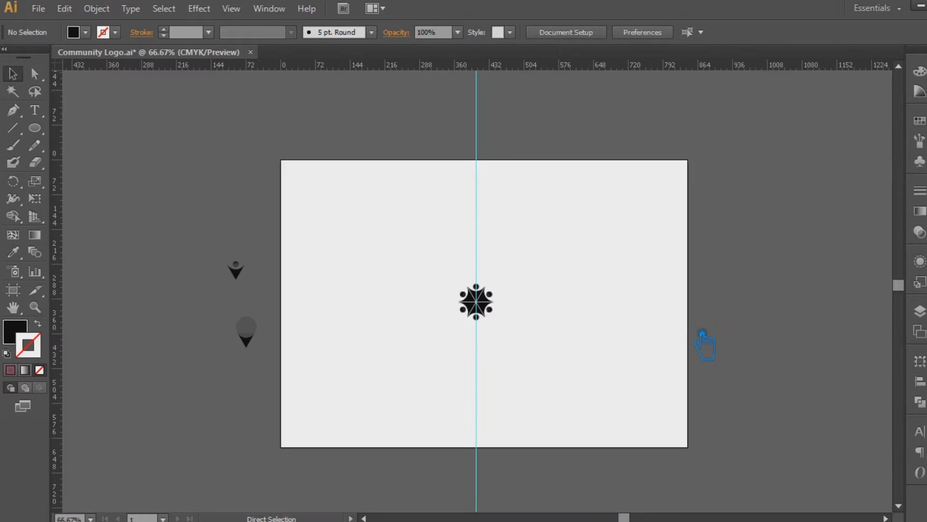
left_click_drag(476, 309, 234, 227)
left_click(392, 269)
Group the ring's upper three figures together and its lower three figures together
left_click(35, 306)
left_click_drag(431, 257, 538, 344)
left_click_drag(303, 166, 630, 447)
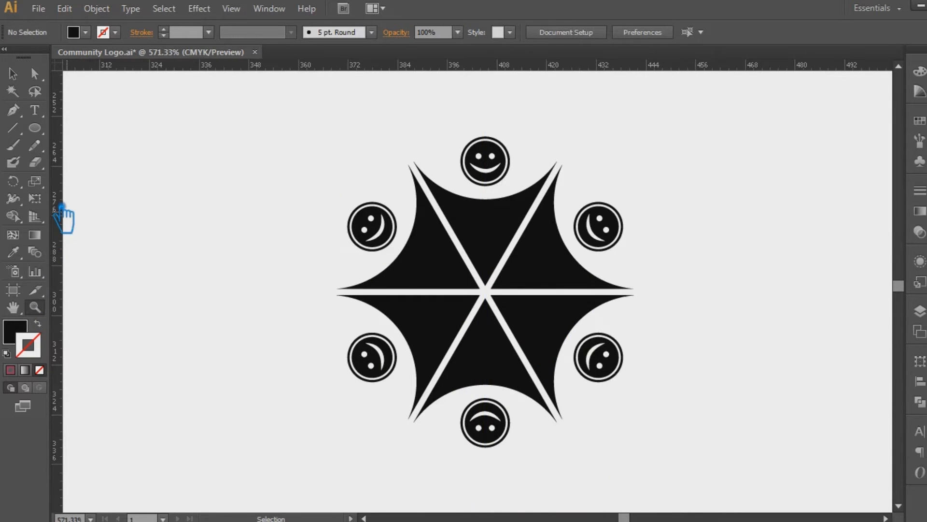
left_click_drag(684, 256, 285, 162)
left_click(690, 438)
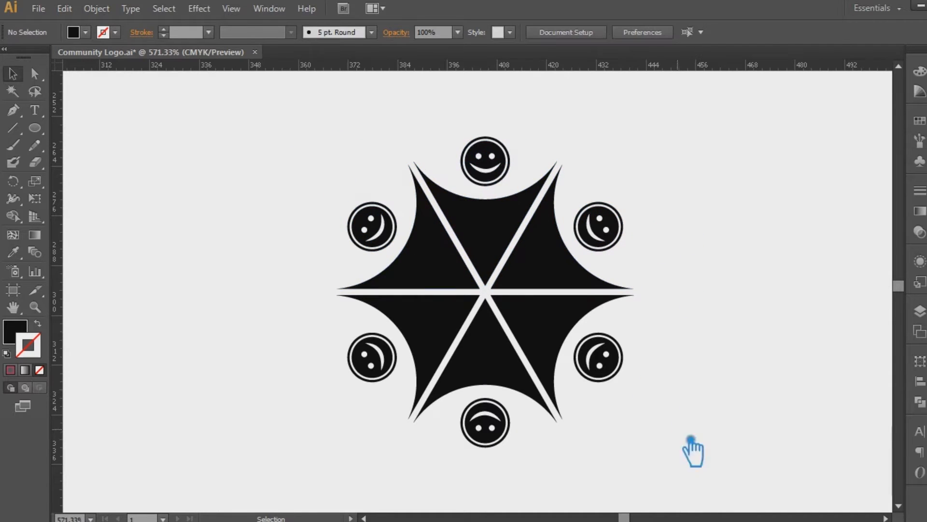
left_click_drag(655, 445, 336, 326)
key("ctrl+g")
left_click(732, 288)
left_click(560, 249)
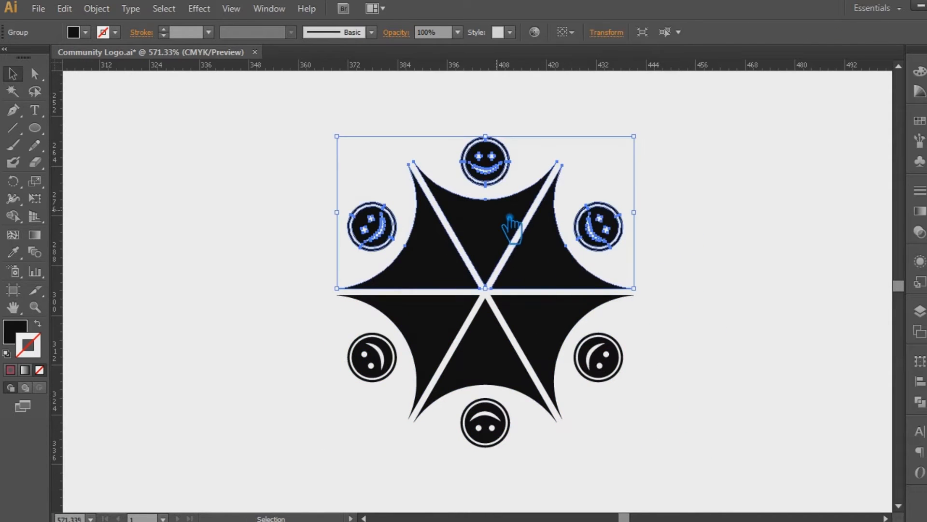
Nudge the group of three upper figures upward, away from the lower three
key("Up")
key("Up")
key("Up")
key("Up")
key("Up")
key("Up")
key("Up")
key("Up")
key("Up")
key("Up")
key("Up")
key("Up")
key("Up")
key("Up")
key("Up")
key("Up")
key("Up")
key("Up")
key("Up")
key("Up")
left_click(720, 239)
Nudge the group of three lower figures down in three increments and deselect it
left_click_drag(657, 478, 325, 348)
key("Down")
key("Down")
key("Down")
left_click(710, 239)
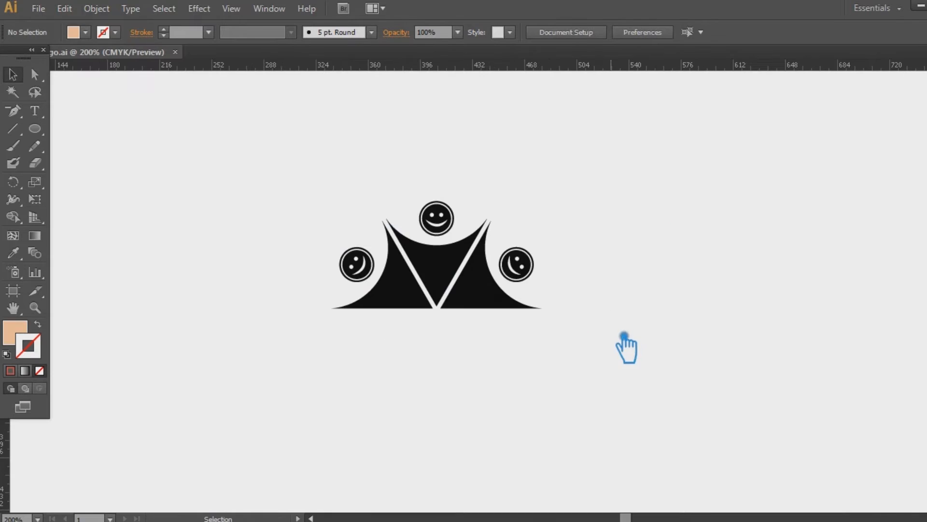
Draw a landscape rectangle to the upper left of the three figures and fill it with their black colour
left_click(34, 129)
left_click_drag(139, 137, 293, 244)
left_click(13, 74)
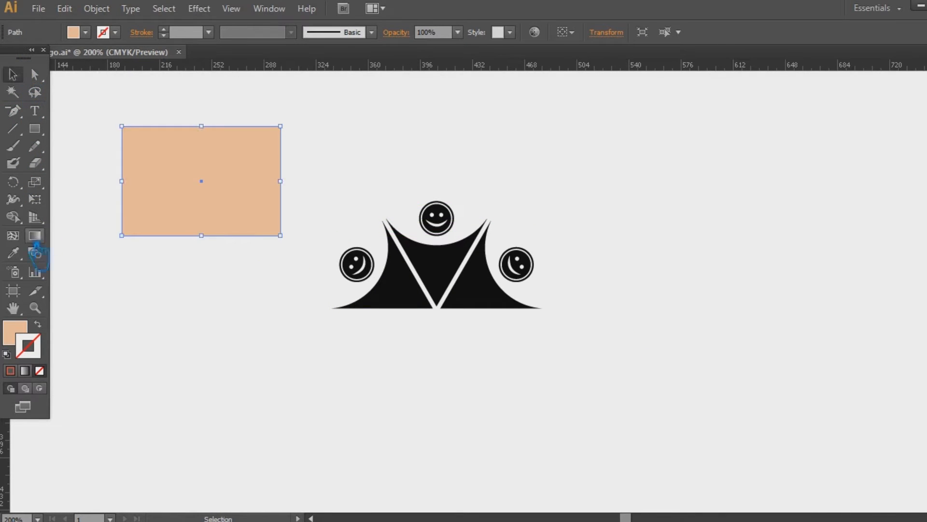
left_click(13, 253)
left_click(447, 270)
left_click(13, 75)
Show the guides and place a vertical and a horizontal guide crossing at the rectangle's centre
left_click_drag(58, 374, 201, 181)
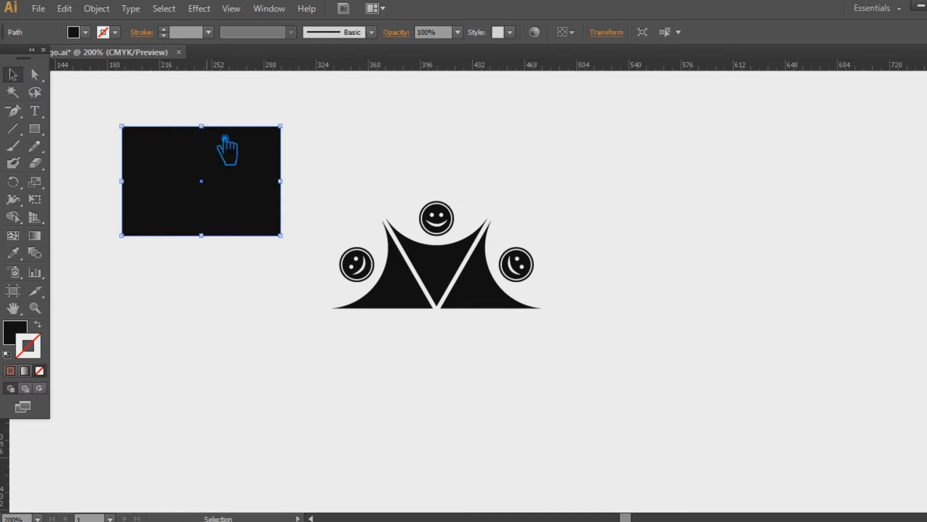
key("ctrl+semicolon")
left_click_drag(193, 65, 209, 180)
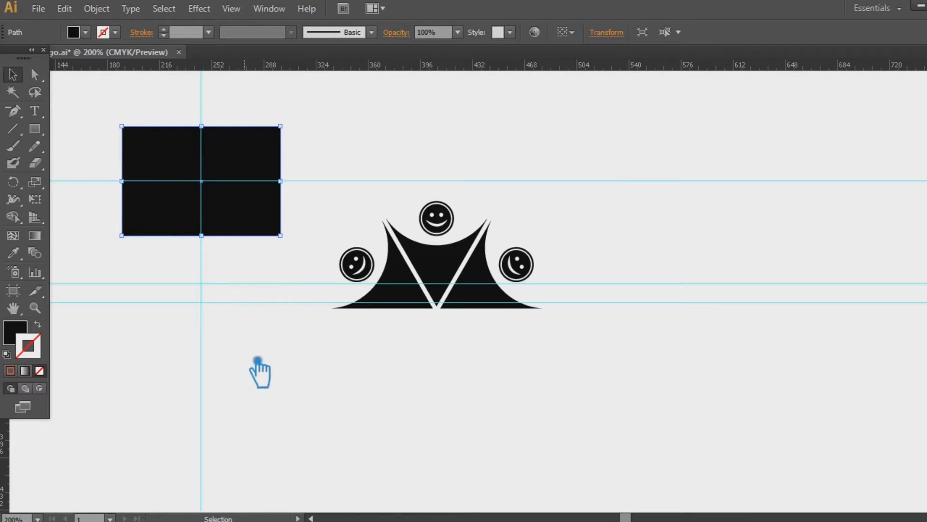
Unlock the guides, delete the two horizontal guides running through the figures, and lock the remaining guides again
left_click(245, 349)
right_click(231, 284)
left_click(253, 417)
left_click_drag(233, 262, 251, 312)
key("Delete")
right_click(213, 274)
left_click(267, 402)
left_click(246, 215)
Add an anchor point at the middle of the rectangle's top edge and move it down to Y 186.5 px
key("p")
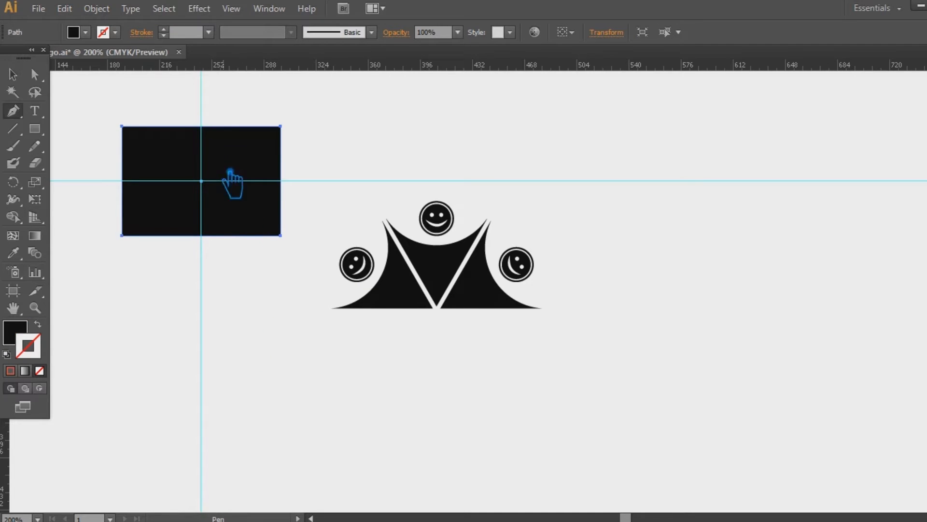
left_click(201, 126)
key("Down")
key("Down")
key("Down")
key("Down")
key("Down")
key("Down")
key("Down")
key("Down")
key("Down")
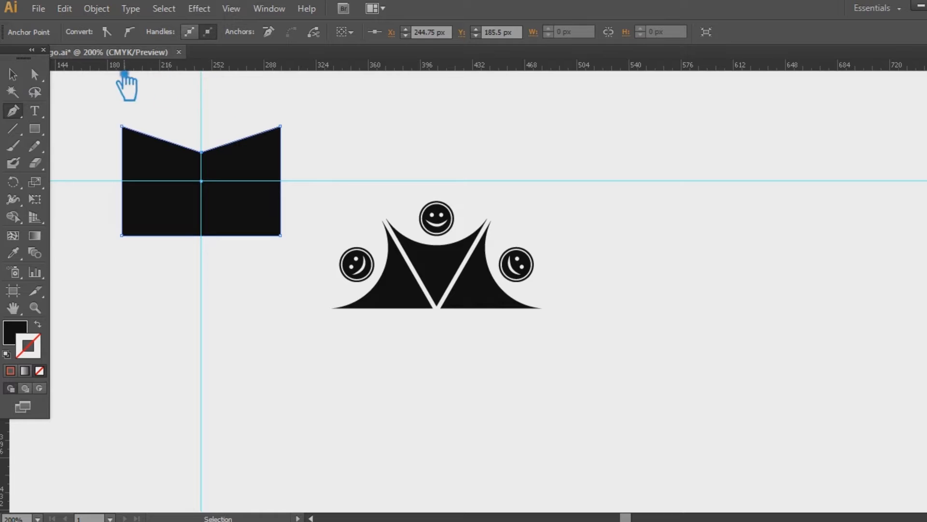
key("Down")
Move the notched shape's bottom-left and bottom-right corner points outward by equal amounts so its sides flare towards the base
key("a")
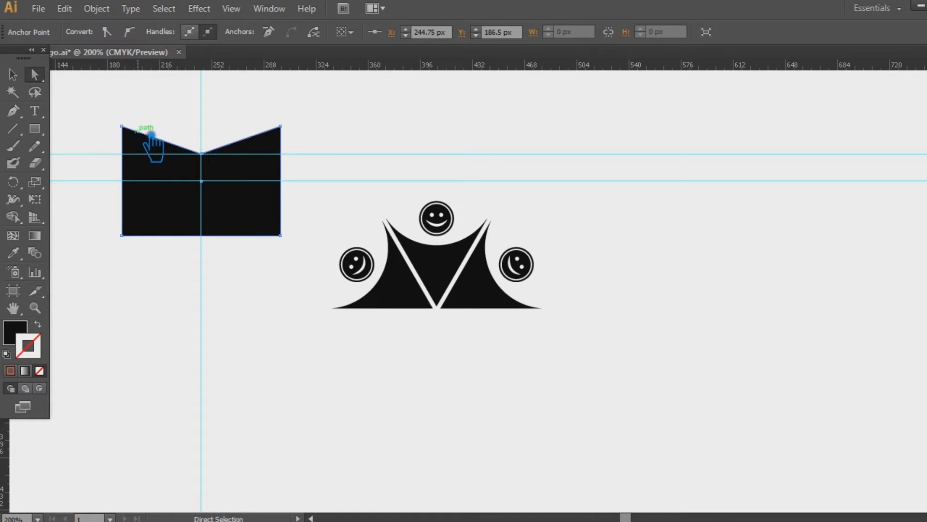
left_click(121, 235)
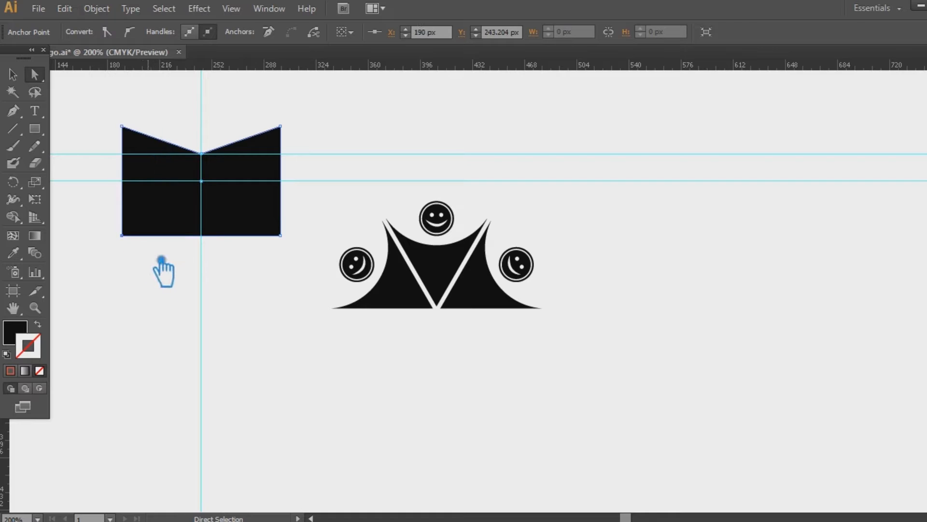
key("Left")
left_click(281, 235)
key("Right")
key("Right")
key("Right")
key("Right")
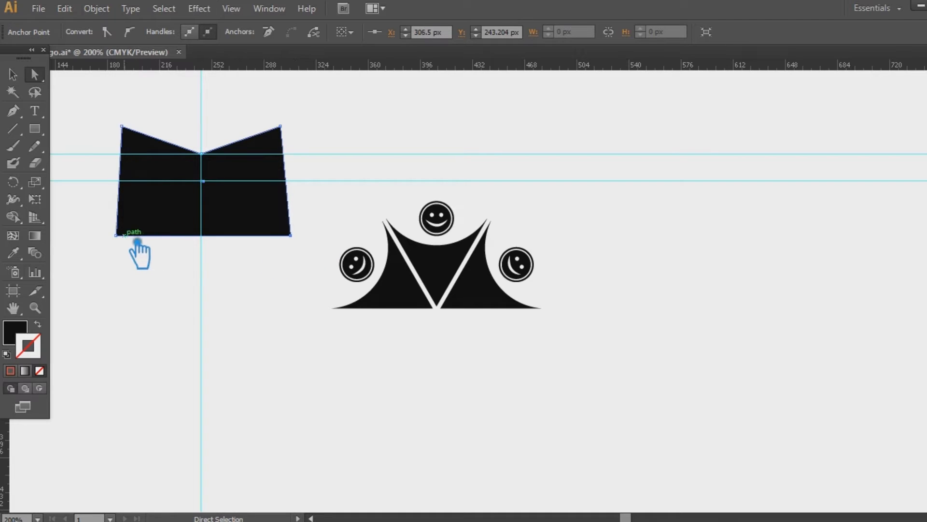
key("Right")
key("Left")
key("Left")
key("Left")
key("Left")
key("v")
key("a")
Try to turn the notch's centre anchor point into a smooth curve point
left_click(202, 154)
left_click_drag(13, 111, 78, 159)
left_click_drag(201, 153, 237, 160)
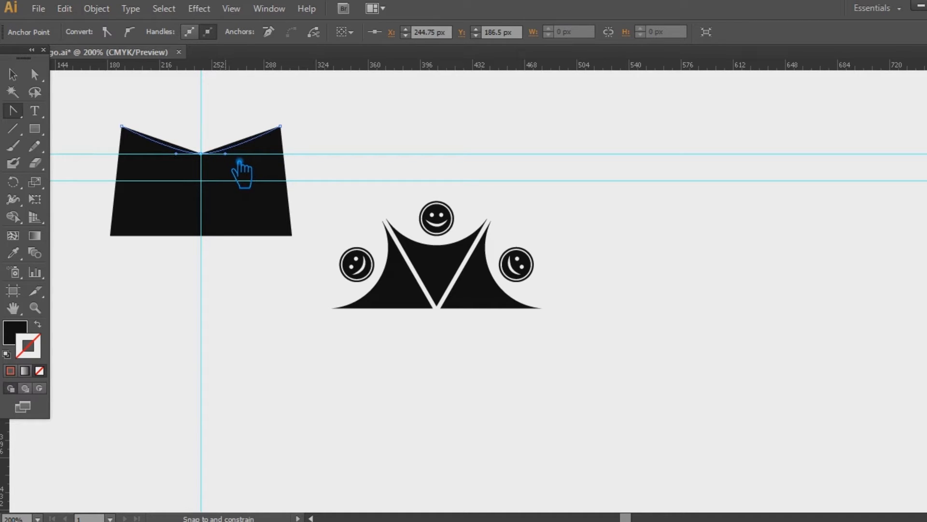
left_click_drag(239, 161, 240, 162)
key("ctrl+z")
key("a")
Add an anchor point on each slanted top edge and move both slightly up and towards the notch
left_click_drag(13, 111, 61, 126)
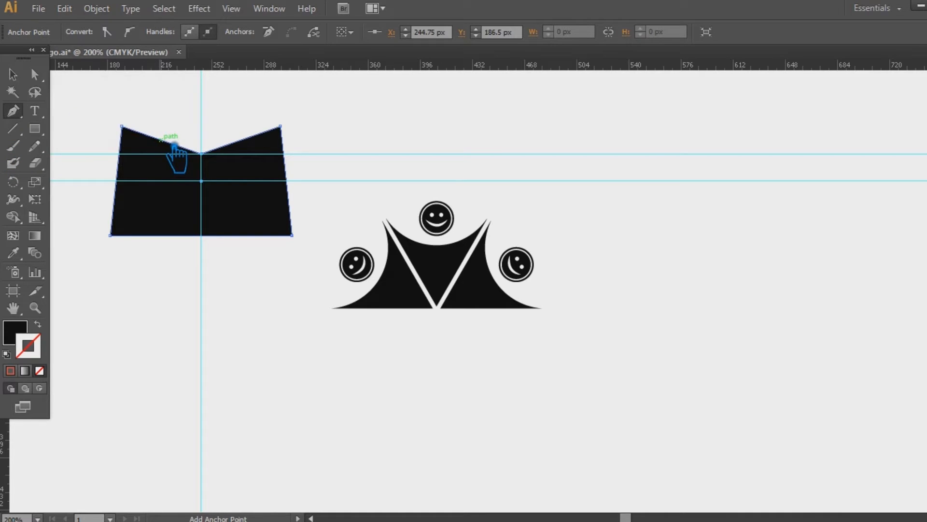
left_click(162, 140)
left_click(241, 140)
key("a")
left_click(162, 140)
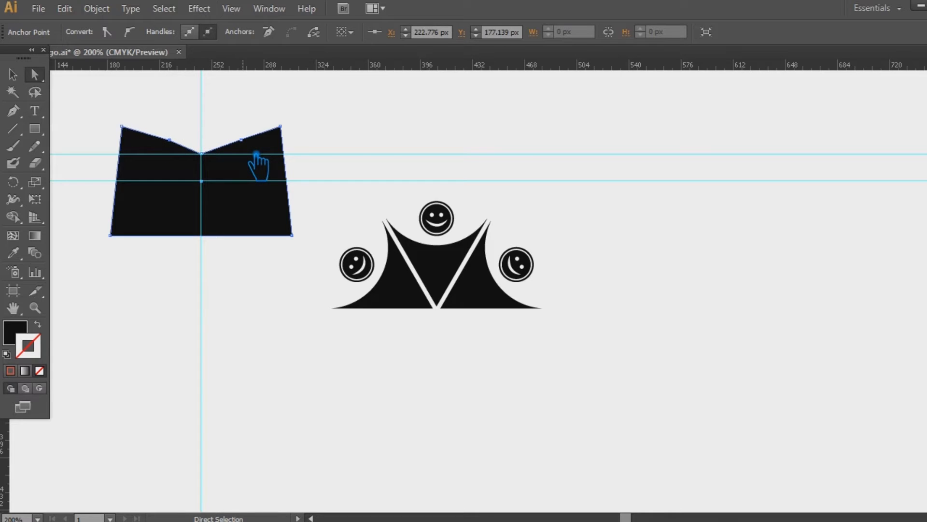
left_click_drag(241, 140, 236, 139)
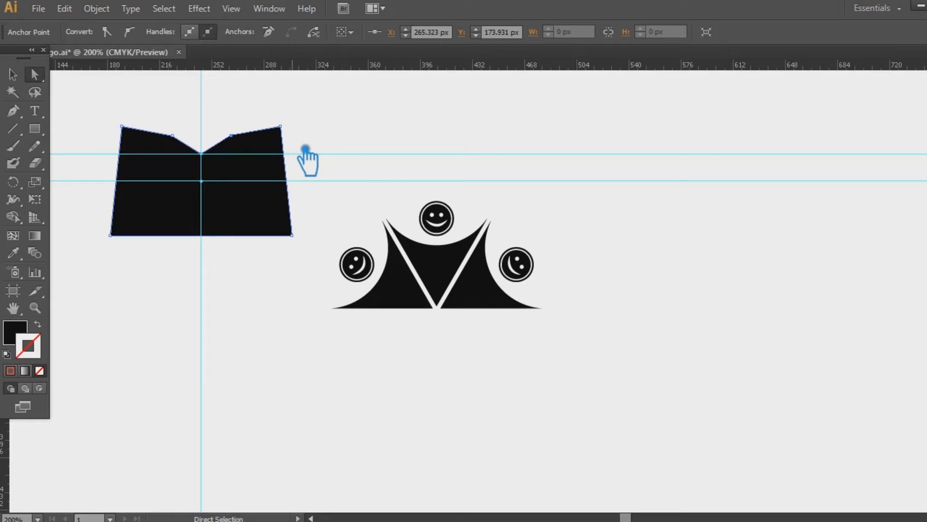
Convert the two added anchor points to smooth points so the top edges curve like open pages
left_click_drag(13, 111, 113, 161)
left_click_drag(173, 135, 197, 150)
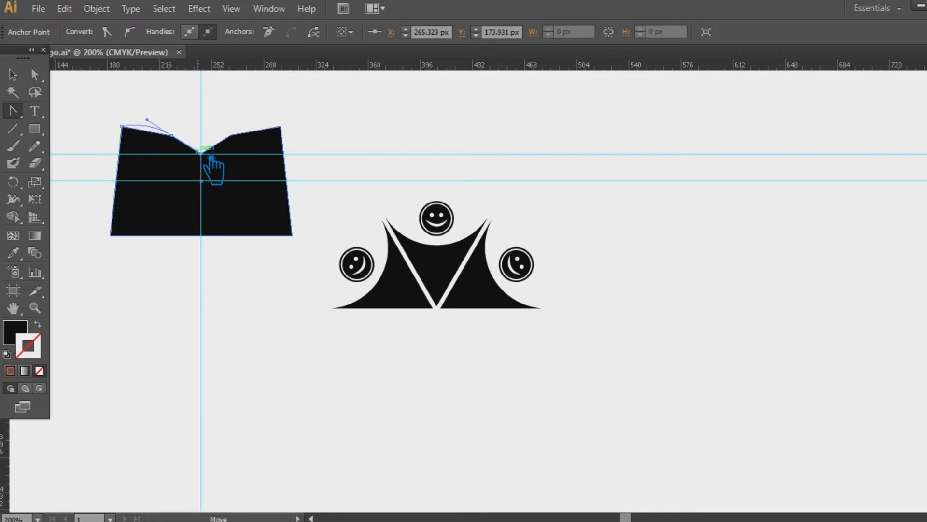
left_click_drag(230, 135, 276, 122)
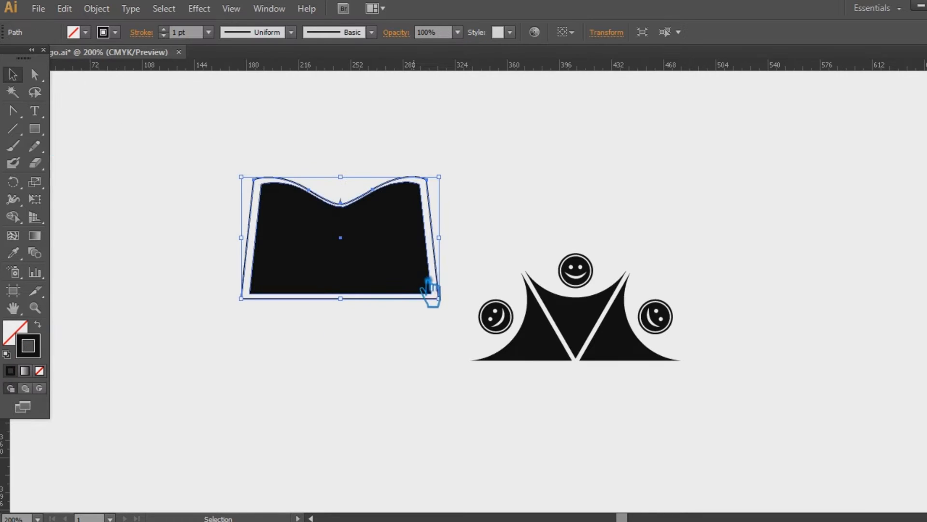
Move the larger outline copy down over the black page shape, shrink it slightly and keep it unfilled
left_click_drag(425, 278, 433, 274)
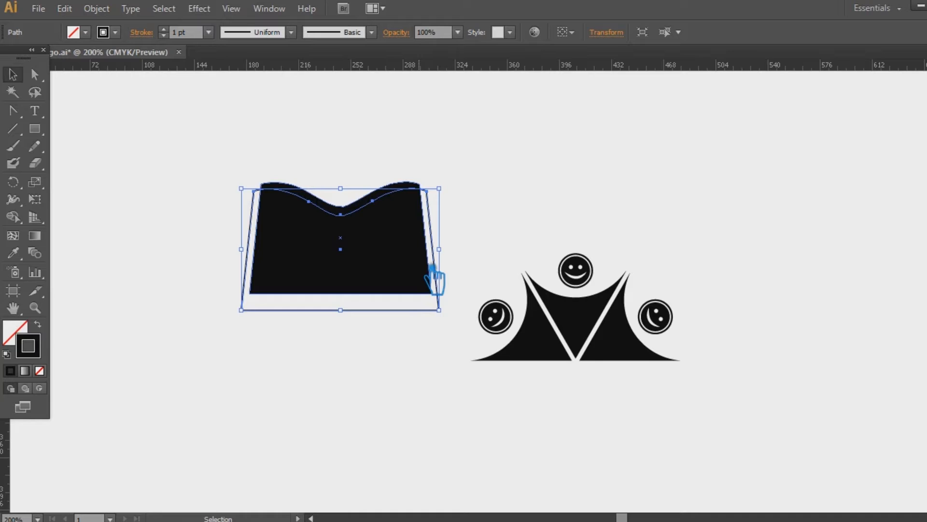
left_click(38, 324)
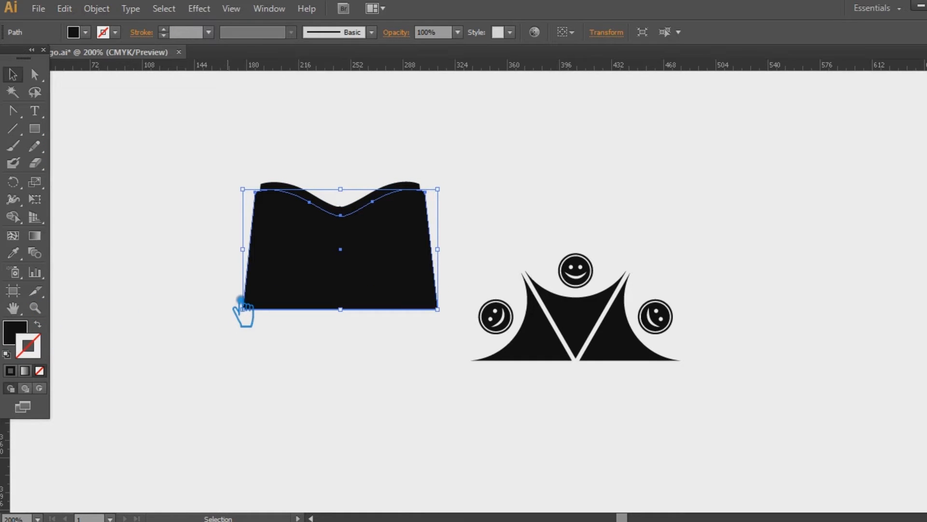
left_click(38, 324)
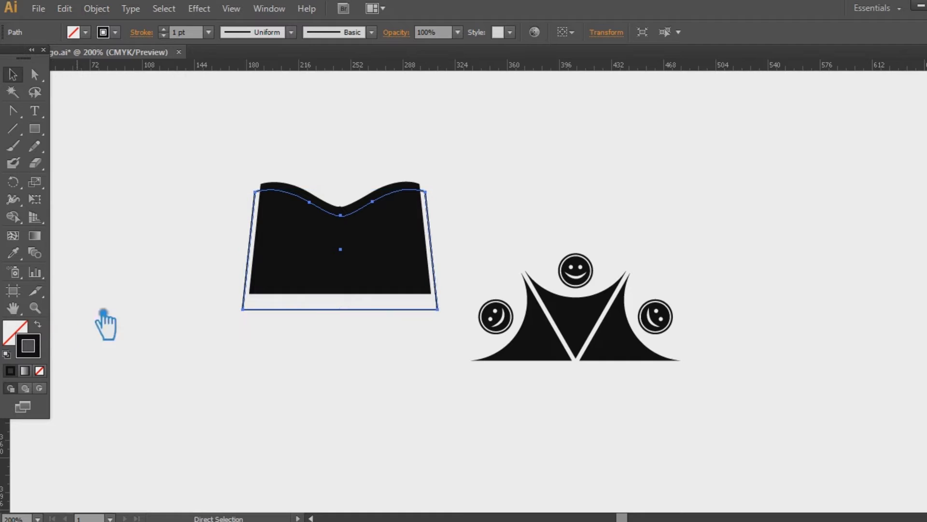
Make a second, larger outline copy scaled about its centre and shift it down below the first outline
left_click_drag(438, 189, 461, 191)
key("Down")
key("Down")
key("Down")
key("Down")
key("Down")
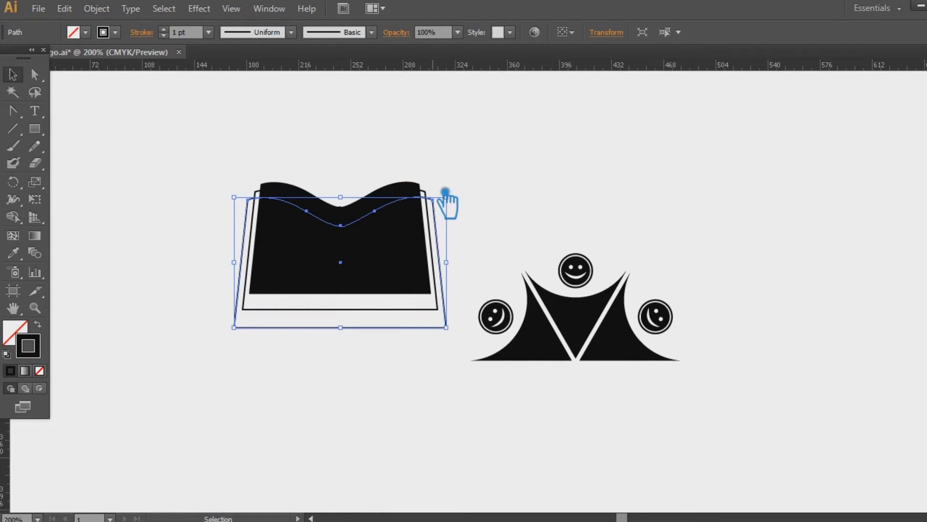
Show the guides, add an anchor point at the middle of the inner outline's bottom edge and nudge it up
key("ctrl+semicolon")
key("a")
left_click(352, 310)
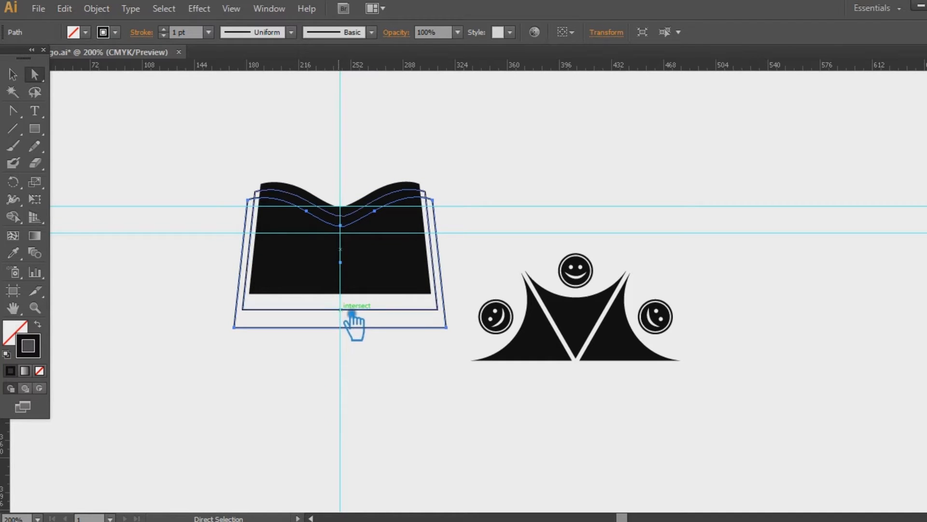
key("p")
left_click(340, 309)
key("Up")
key("Up")
key("Up")
key("Up")
Add an anchor point at the middle of the outer outline's bottom edge and raise it into a wider notch
key("a")
left_click(356, 332)
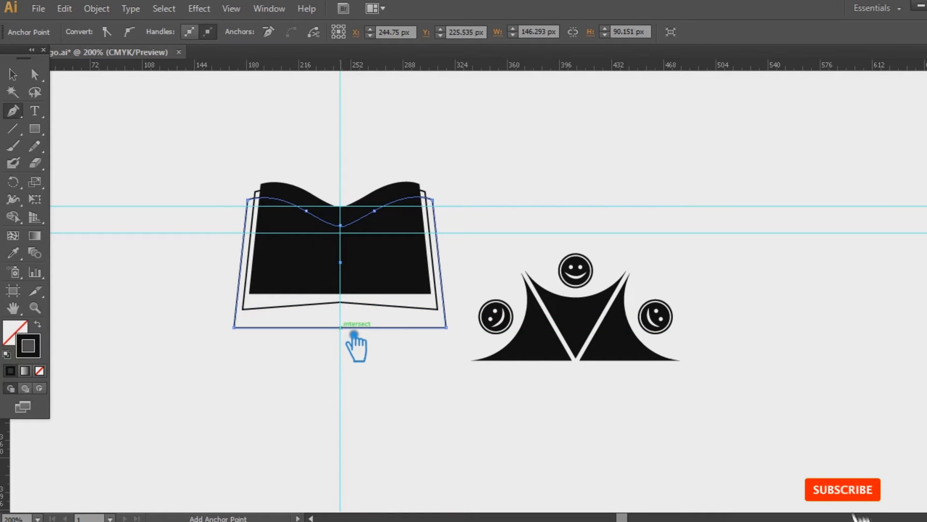
key("p")
left_click(340, 328)
key("Up")
key("Up")
key("Up")
key("Up")
key("Up")
key("Up")
key("Up")
key("Up")
key("Up")
key("Up")
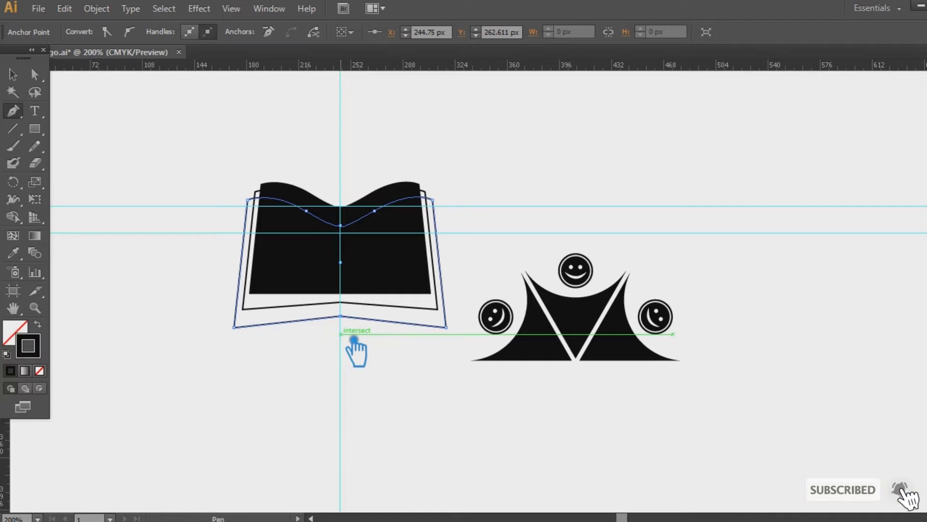
Give the inner outline a dark grey fill without stroke and send it behind the black page
left_click(13, 74)
left_click(458, 368)
left_click(363, 316)
left_click(245, 334)
left_click(256, 308)
left_click(37, 324)
double_click(20, 332)
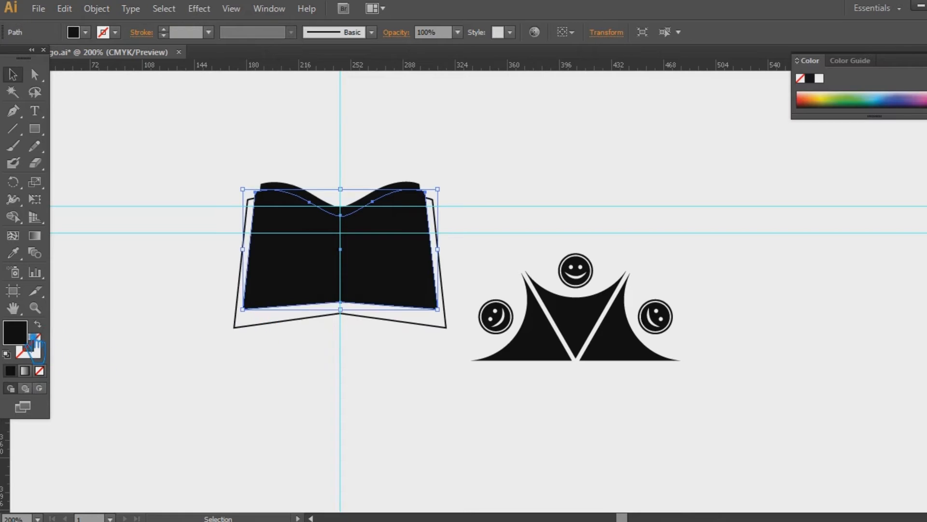
left_click(83, 255)
left_click(418, 130)
key("ctrl")
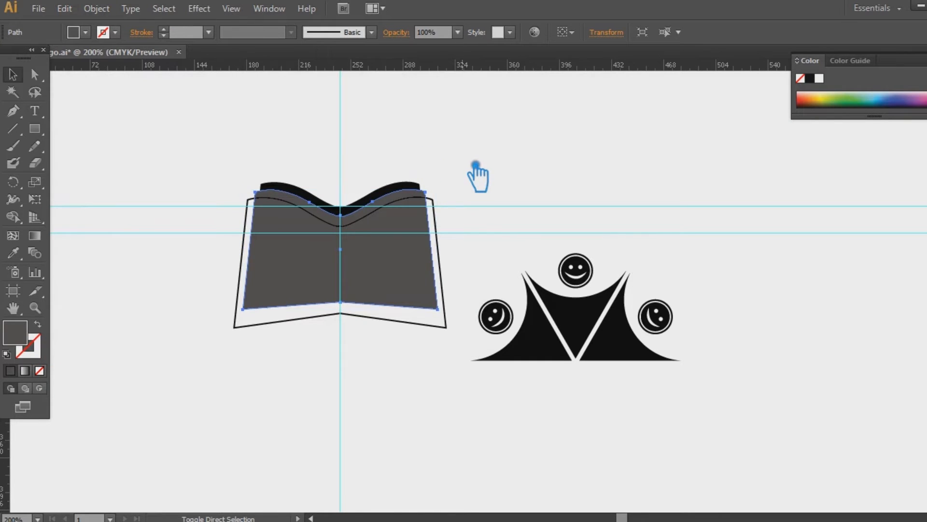
key("ctrl+bracketleft")
Swap the outer outline's black stroke for a black fill and send the shape to the back
left_click(443, 336)
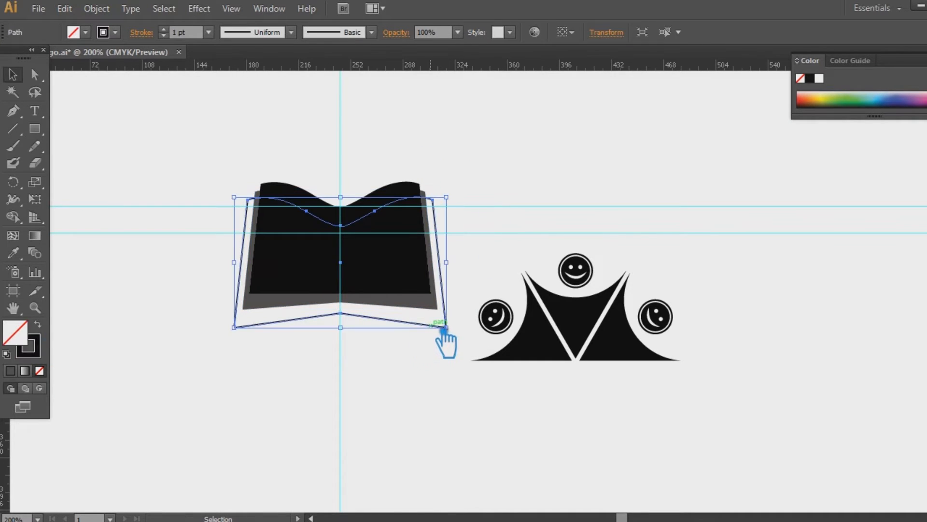
left_click(38, 324)
key("ctrl+shift+bracketleft")
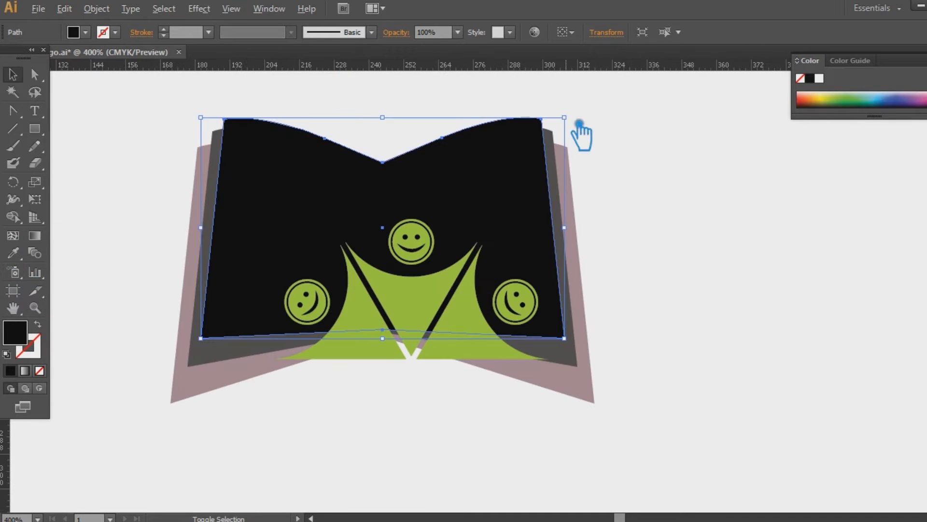
Offset the black page's path by 1.5 px with miter joins
left_click(662, 197)
left_click(488, 186)
left_click(96, 9)
mouse_move(126, 303)
left_click(387, 357)
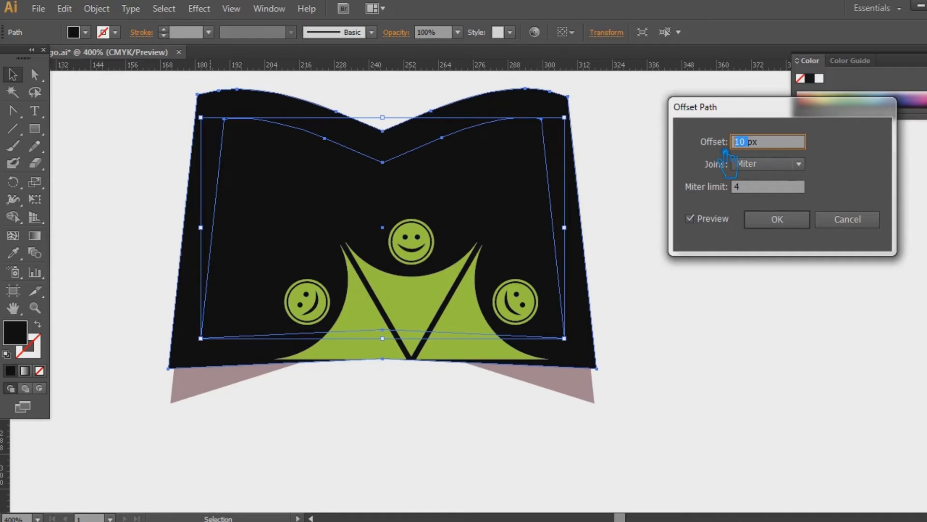
type("1.5")
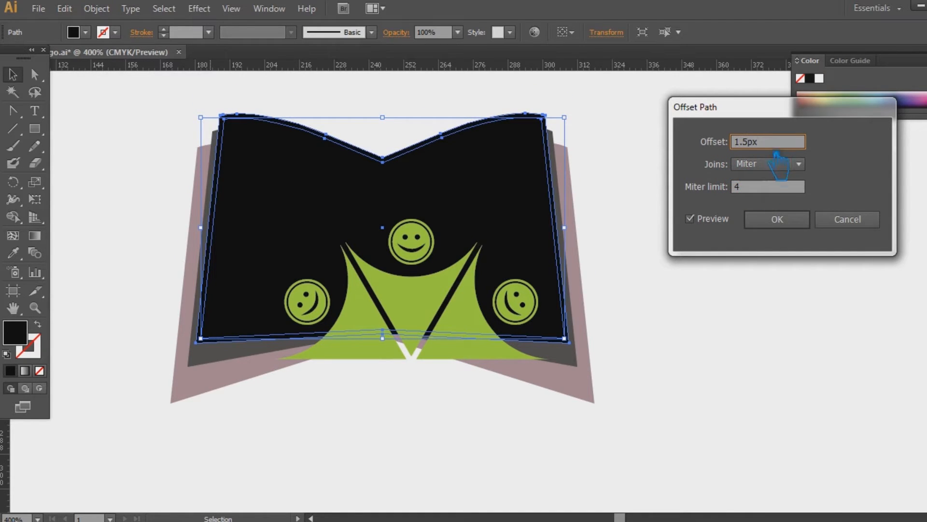
left_click(784, 224)
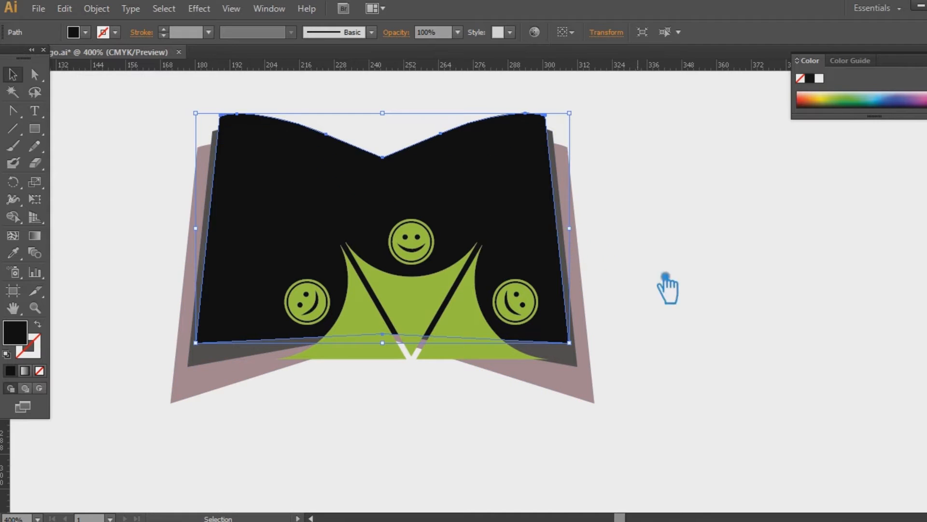
Create an offset path around the dark grey page shape
key("ctrl+shift+a")
left_click_drag(510, 98, 564, 180)
left_click(623, 180)
left_click(552, 139)
left_click(96, 8)
left_click(338, 355)
left_click(705, 224)
left_click(790, 224)
Divide all the overlapping book page shapes with Pathfinder and ungroup the resulting pieces
left_click_drag(640, 203, 525, 120)
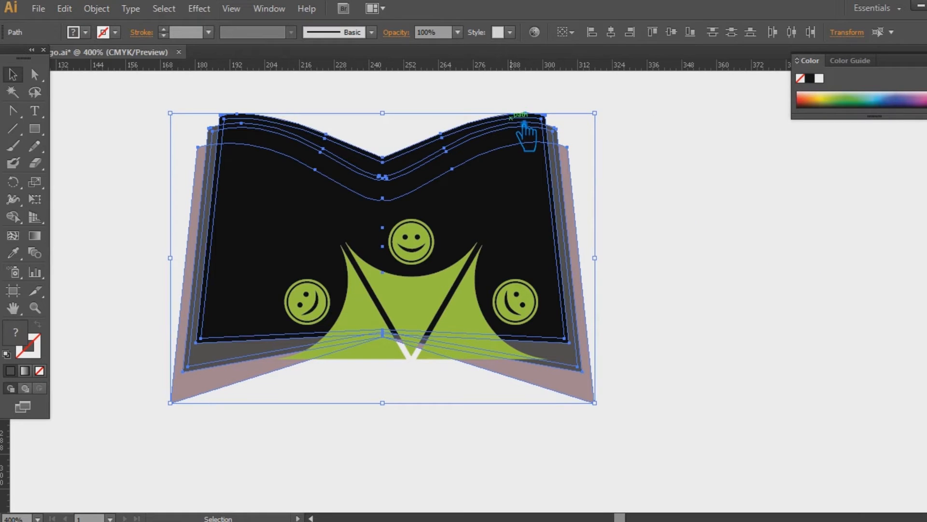
key("ctrl+shift+F9")
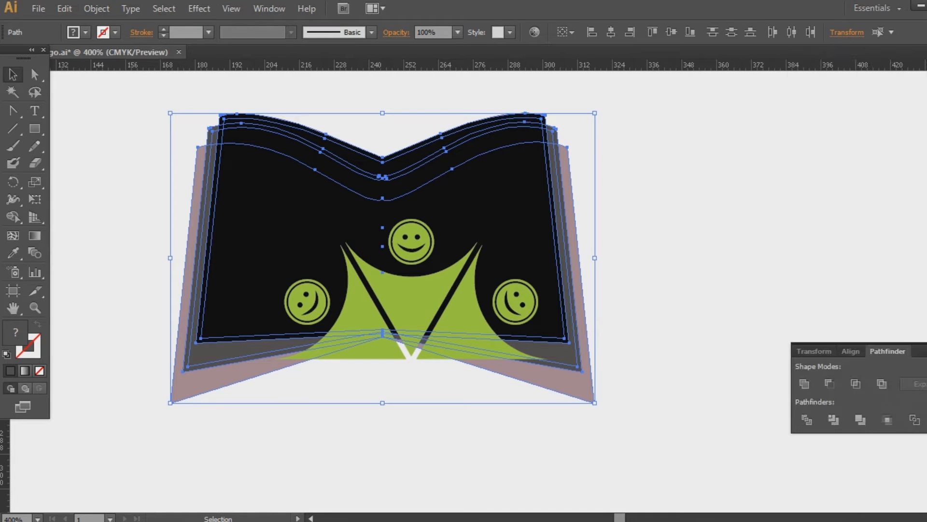
left_click(834, 419)
left_click(808, 420)
left_click(681, 261)
right_click(462, 125)
left_click(503, 208)
Delete the offset strips around the black page to leave a gap between it and the grey page
left_click(727, 184)
left_click(228, 183)
key("Delete")
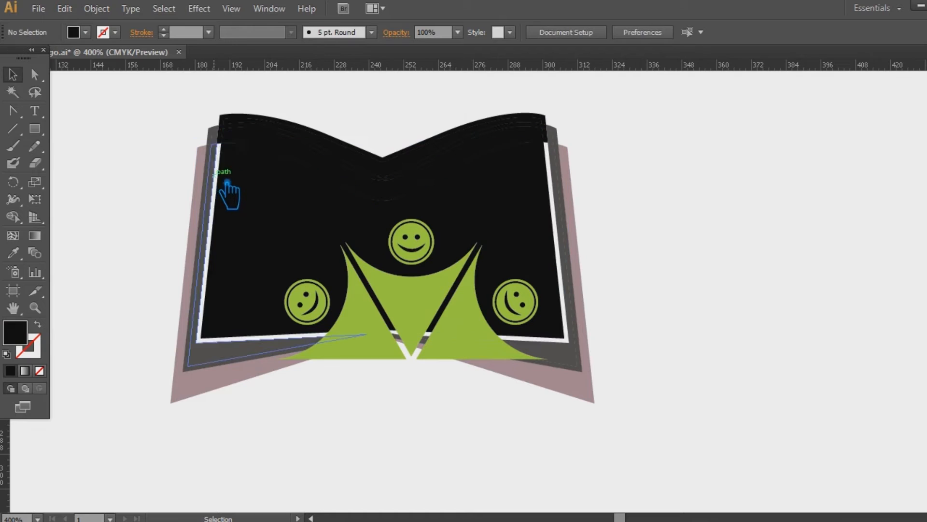
left_click(221, 129)
key("Delete")
left_click(221, 128)
key("Delete")
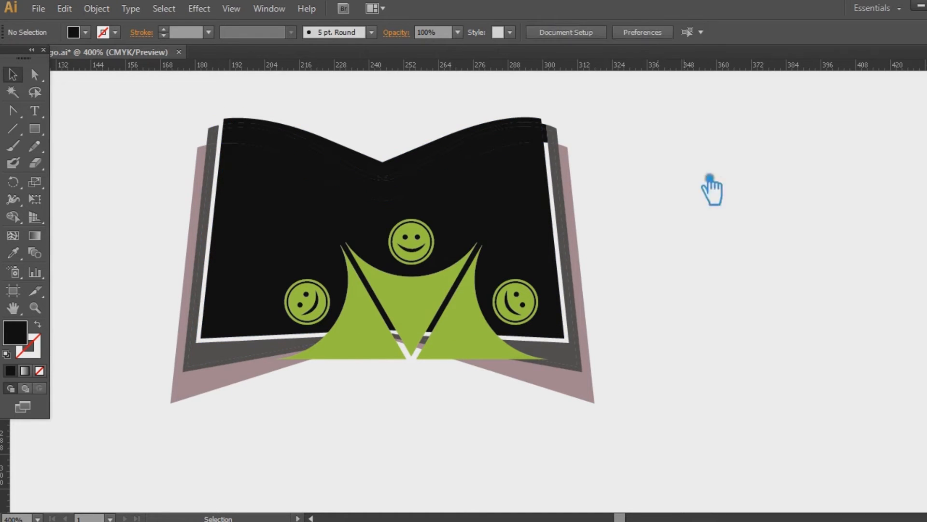
left_click(548, 135)
key("Delete")
left_click(548, 135)
key("Delete")
left_click(545, 127)
key("Delete")
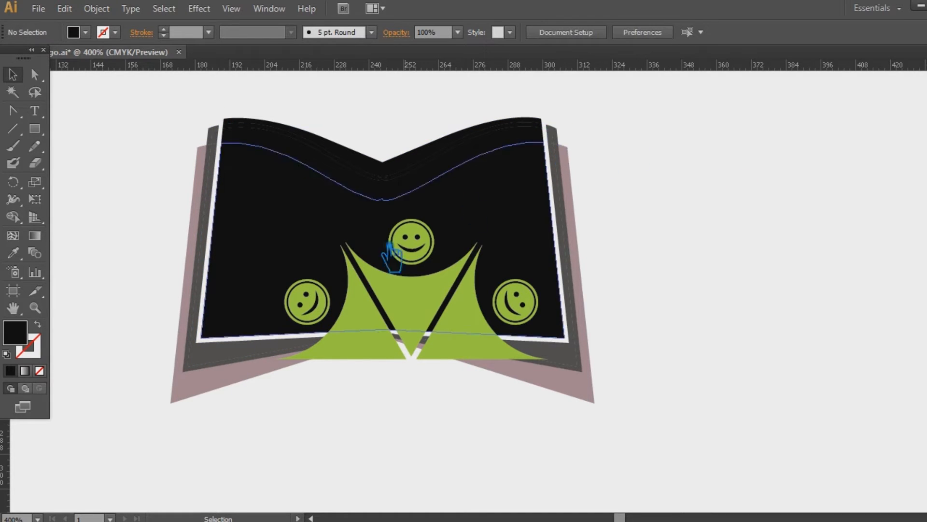
Delete the offset strips around the grey page to separate it from the mauve back page
left_click(188, 367)
left_click(130, 330)
left_click_drag(196, 121, 224, 129)
key("Delete")
left_click(208, 147)
key("Delete")
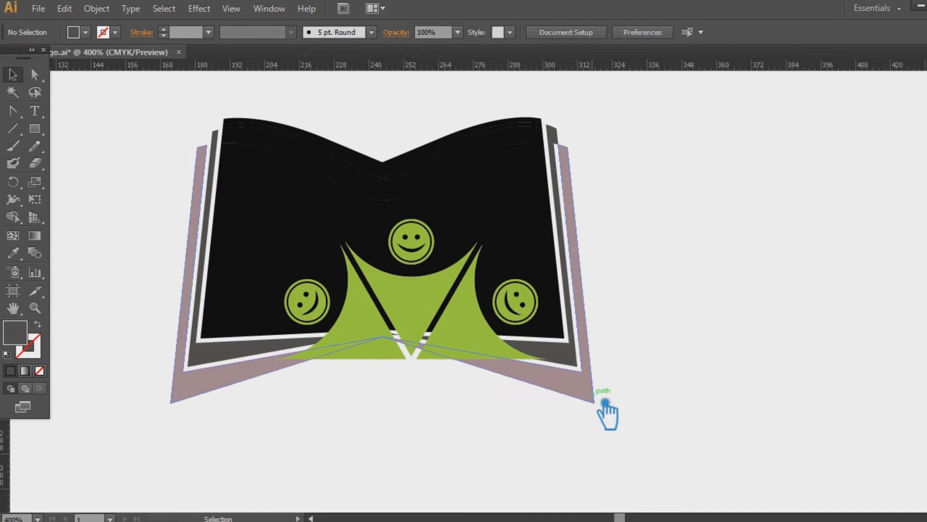
Delete the leftover strip along the black page's top curve and the small slivers at its notch
left_click(321, 137)
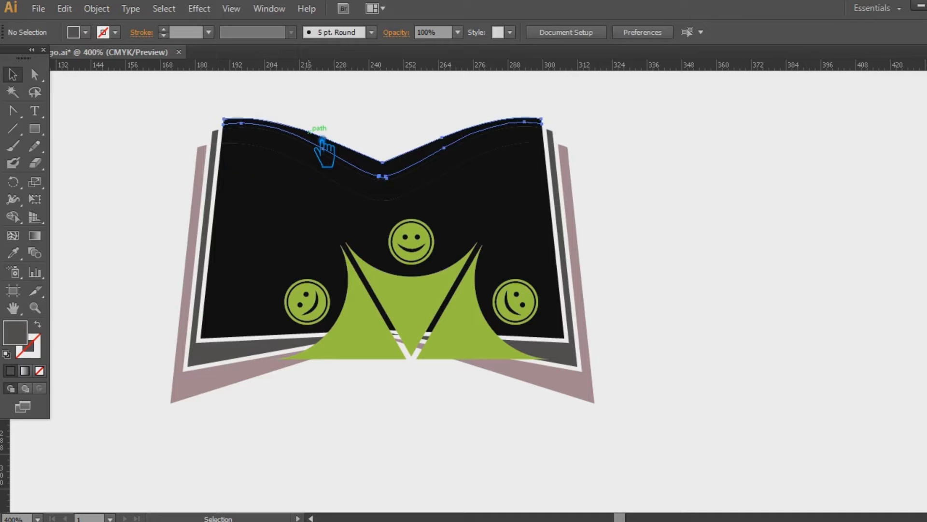
key("Delete")
left_click(378, 177)
key("Delete")
left_click(389, 181)
key("Delete")
Try to delete the next curved piece below the black page's top edge
left_click(367, 183)
key("Delete")
key("ctrl+z")
Unite the remaining black page pieces into one shape with Pathfinder and deselect it
left_click(410, 237)
left_click(662, 192)
left_click_drag(332, 131, 410, 185)
left_click(926, 386)
left_click(805, 384)
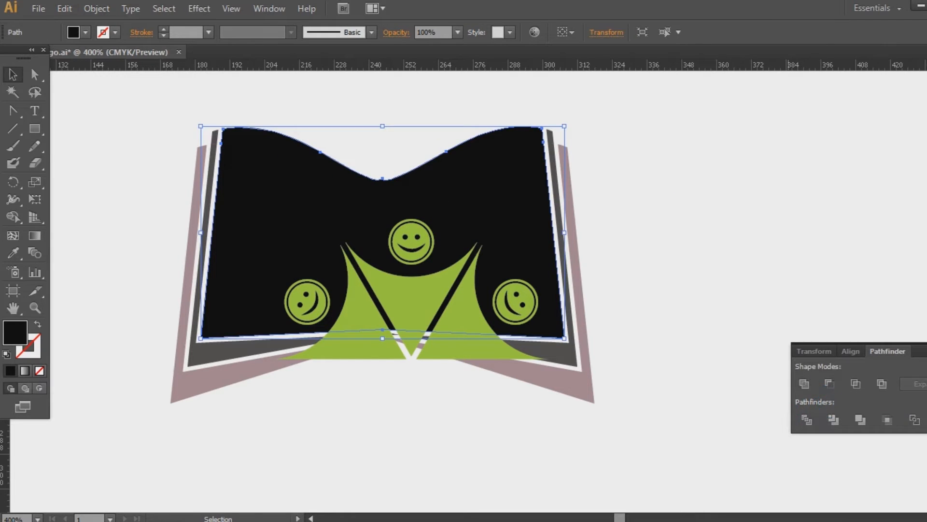
left_click(769, 308)
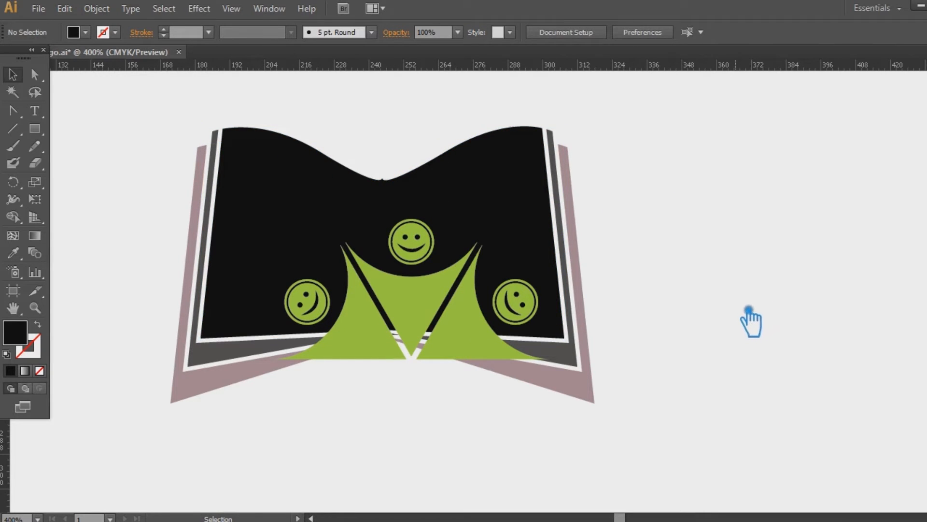
Centre the green figures horizontally on the book and nudge the fan's lower anchor points well below the pages
left_click_drag(434, 317, 414, 314)
key("a")
left_click_drag(410, 388, 352, 347)
key("Down")
key("Down")
key("Down")
key("Down")
key("Down")
key("Down")
key("Down")
key("Down")
key("Down")
key("Down")
key("Down")
key("Down")
key("Down")
key("Down")
key("Down")
key("Down")
key("Down")
key("Down")
key("Down")
key("Down")
key("Down")
key("Down")
key("Down")
key("Down")
key("Down")
key("Down")
key("Down")
key("Down")
key("Down")
key("Down")
key("Down")
key("Down")
key("Down")
key("Down")
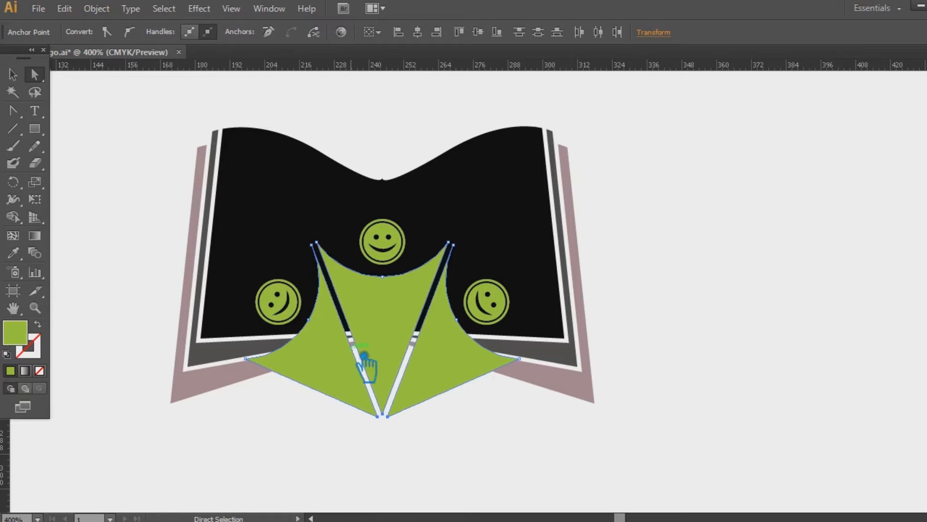
Try small vertical nudges of the whole green figure group against the book
key("v")
left_click(389, 325)
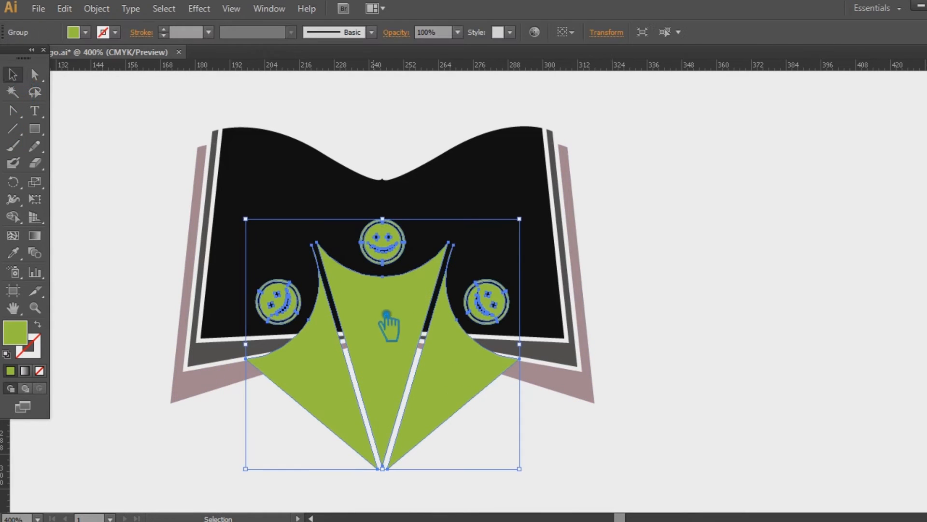
key("Up")
key("Up")
key("Down")
key("Down")
left_click(708, 292)
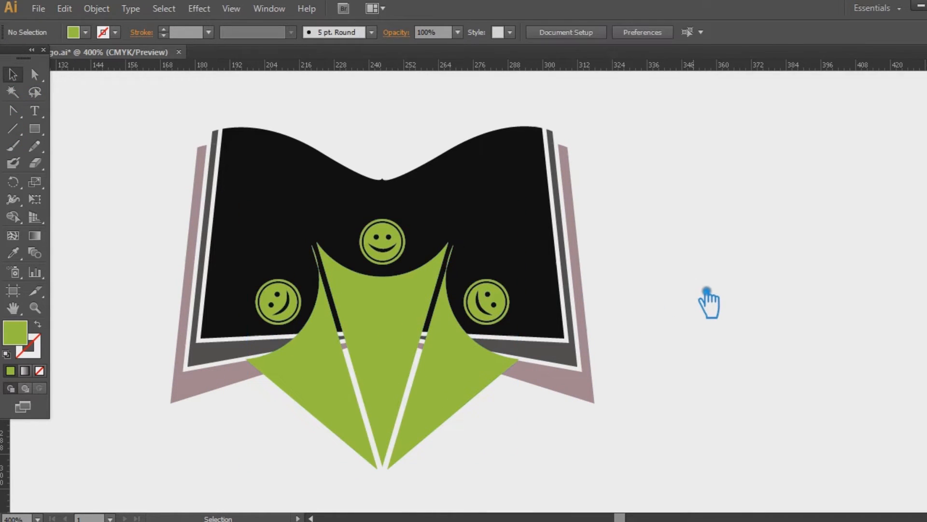
Undo the group nudges and excess downward point nudges until the fan's lower points sit slightly below its outer corners
key("ctrl+z")
key("ctrl+z")
key("ctrl+z")
key("ctrl+z")
key("ctrl+z")
key("ctrl+z")
key("ctrl+z")
key("ctrl+z")
key("ctrl+z")
key("ctrl+z")
key("ctrl+z")
key("ctrl+z")
key("ctrl+z")
key("ctrl+z")
key("ctrl+z")
key("ctrl+z")
key("ctrl+z")
key("ctrl+z")
key("ctrl+z")
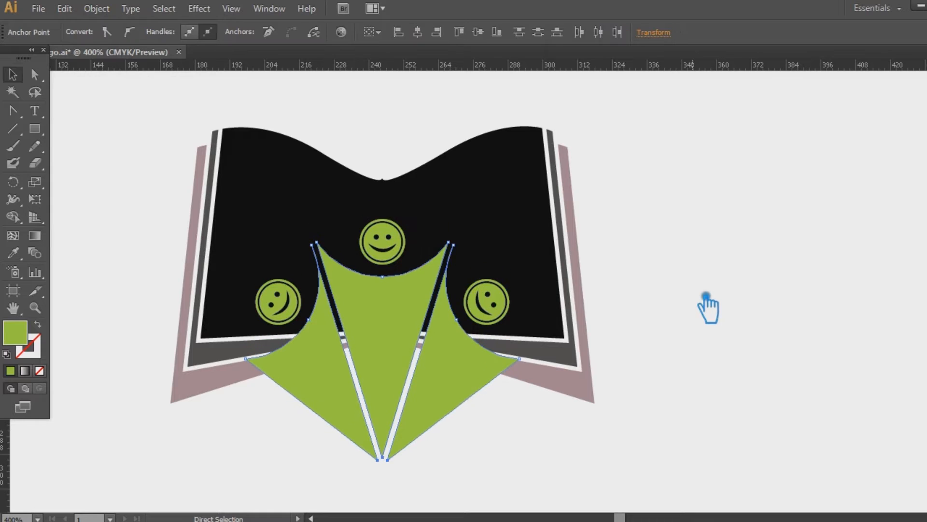
key("ctrl+z")
key("ctrl+z")
key("ctrl+z")
key("ctrl+z")
key("ctrl+z")
key("ctrl+z")
key("ctrl+z")
key("ctrl+z")
key("ctrl+z")
key("ctrl+z")
key("ctrl+z")
key("ctrl+z")
key("ctrl+z")
key("ctrl+z")
left_click(712, 251)
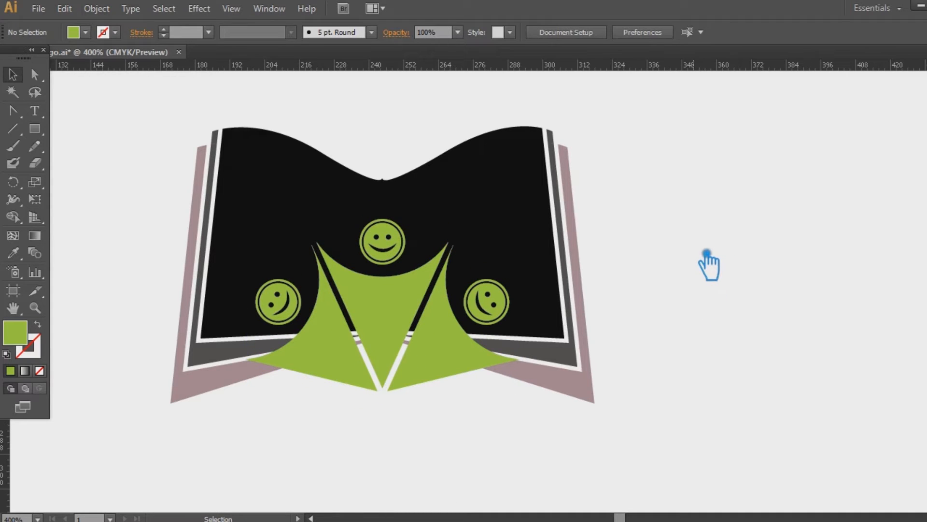
left_click(414, 320)
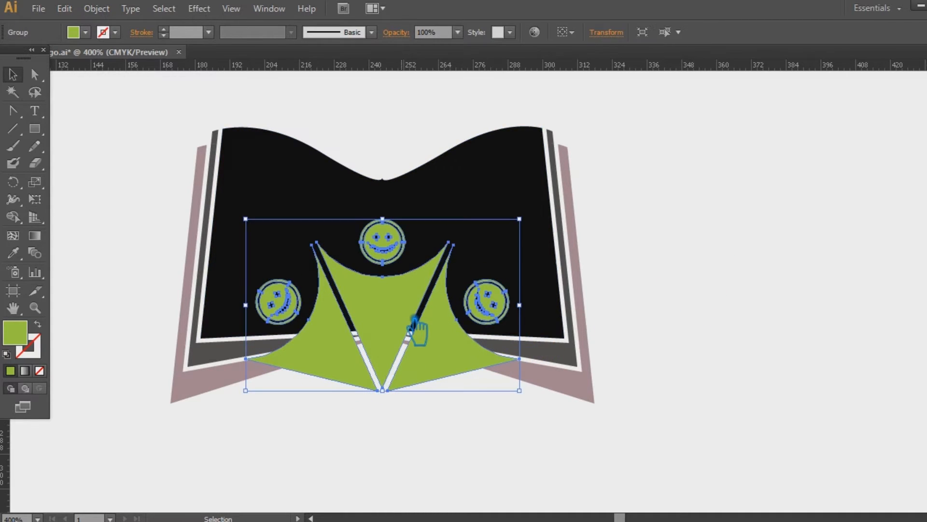
left_click(632, 335)
left_click_drag(617, 454, 211, 179)
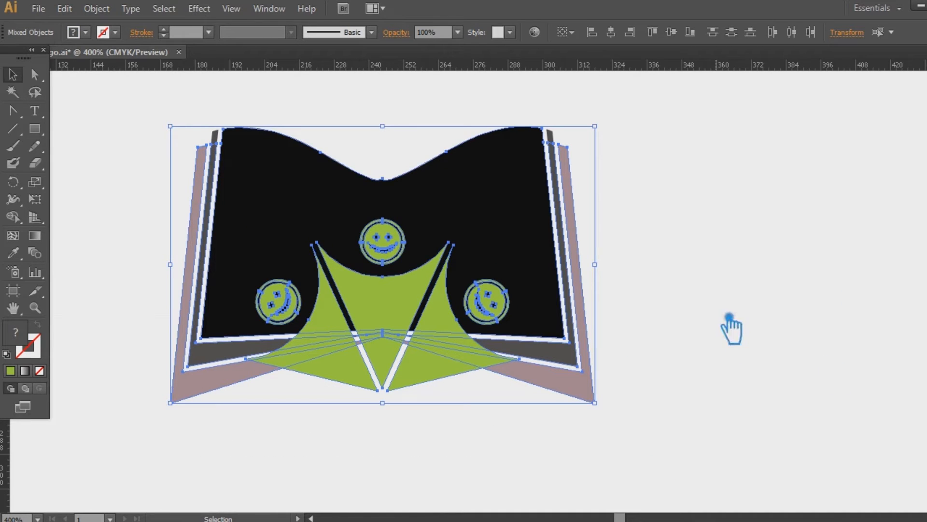
left_click(723, 251)
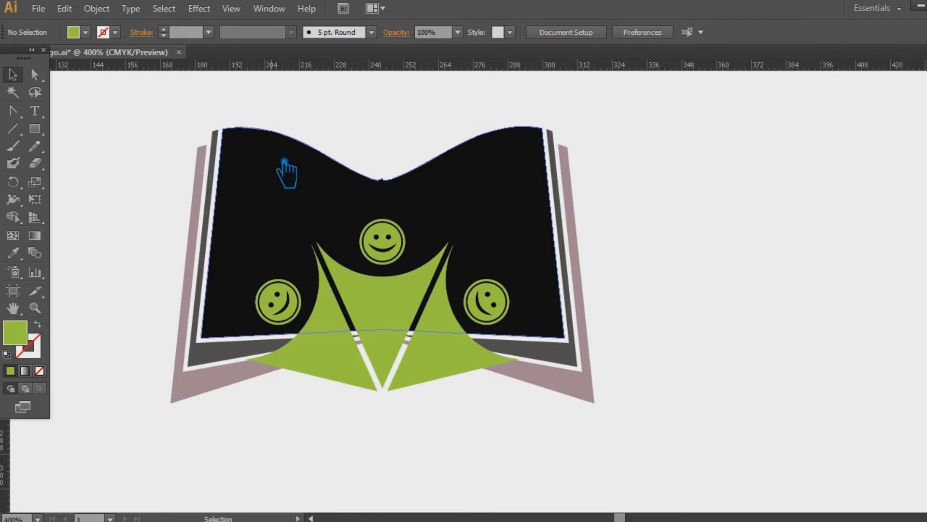
Unite the black, grey and mauve book pages with Pathfinder into one black group and deselect it
left_click_drag(129, 104, 596, 191)
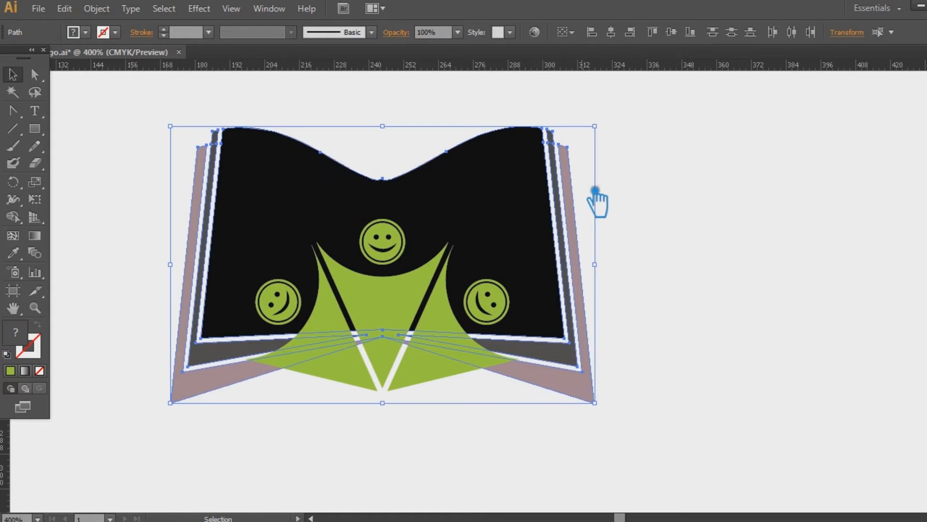
key("ctrl+shift+F9")
left_click(806, 384)
key("ctrl+shift+F9")
left_click(734, 313)
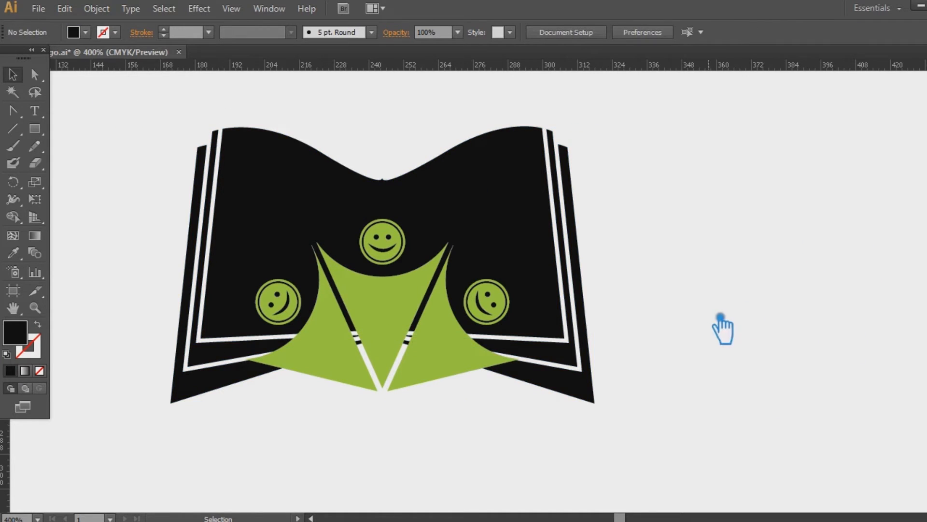
Examine the whole logo at a smaller scale to judge how the green figures sit on the black book
key("ctrl+minus")
key("ctrl+minus")
key("ctrl+minus")
left_click_drag(337, 203, 581, 358)
left_click_drag(440, 267, 93, 209)
left_click_drag(636, 323, 576, 322)
key("ctrl+plus")
key("ctrl+plus")
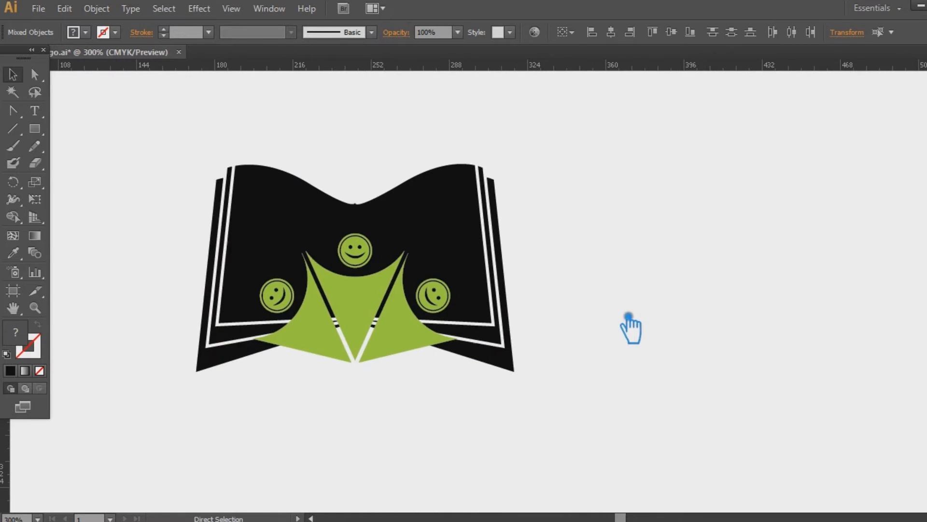
key("ctrl+plus")
Offset the paths of the green figure group by 1.5 px with Miter joins
left_click(441, 339)
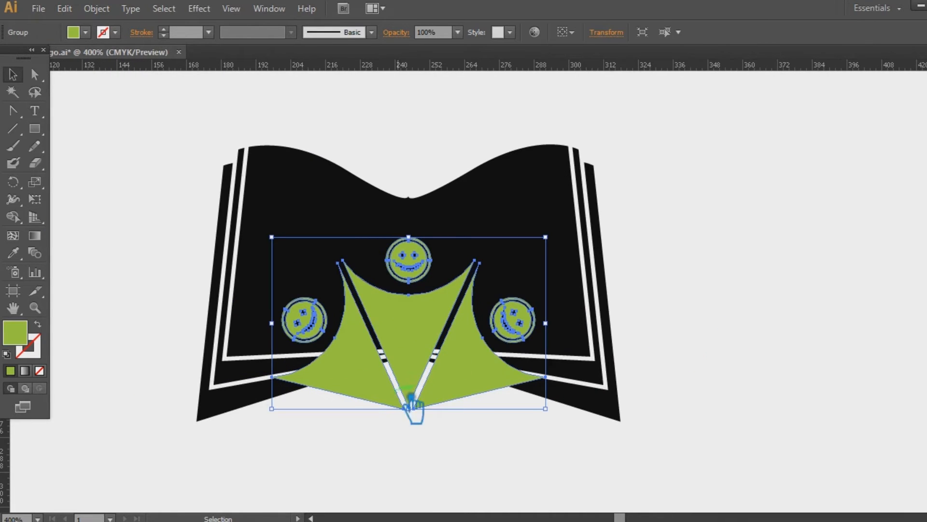
left_click(104, 10)
mouse_move(306, 303)
left_click(358, 356)
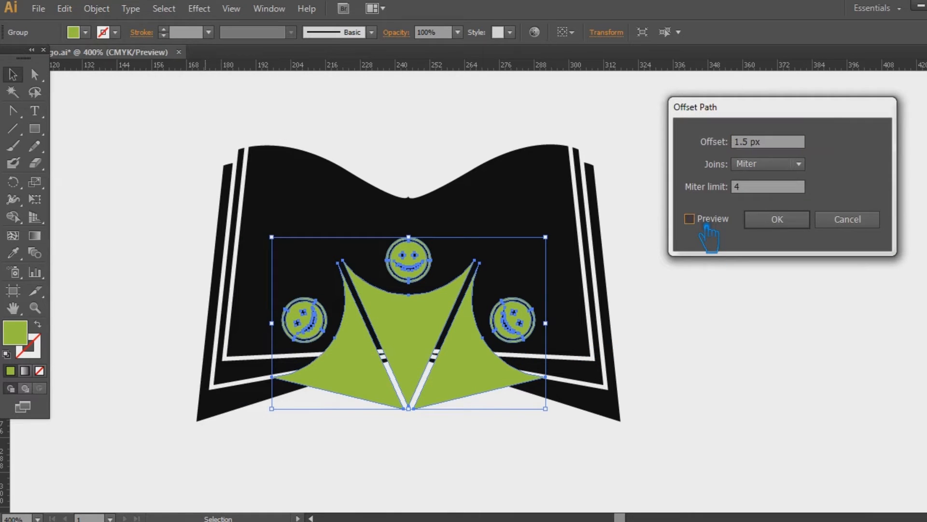
left_click(689, 218)
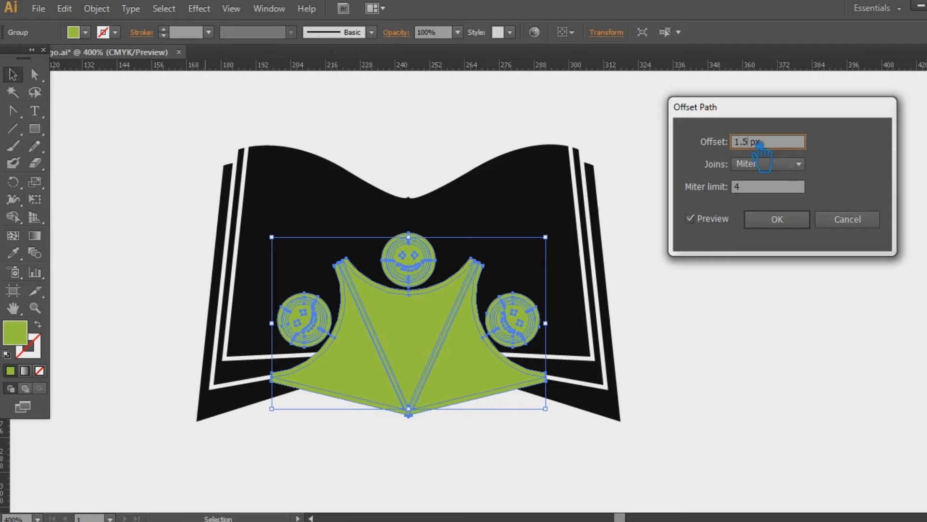
type("1.5")
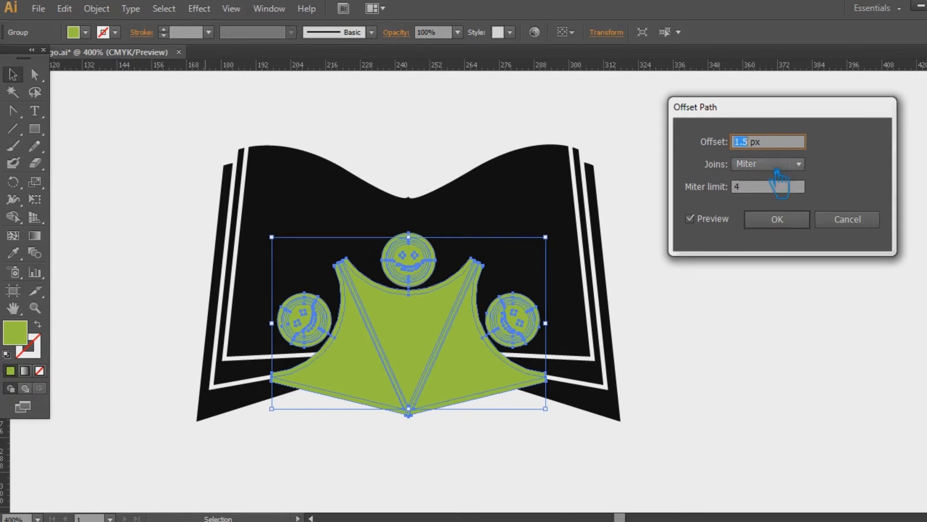
left_click(778, 220)
Divide the offset figures and the book with Pathfinder and ungroup the resulting pieces
left_click(730, 418)
left_click_drag(692, 437, 239, 249)
left_click(926, 351)
left_click(807, 420)
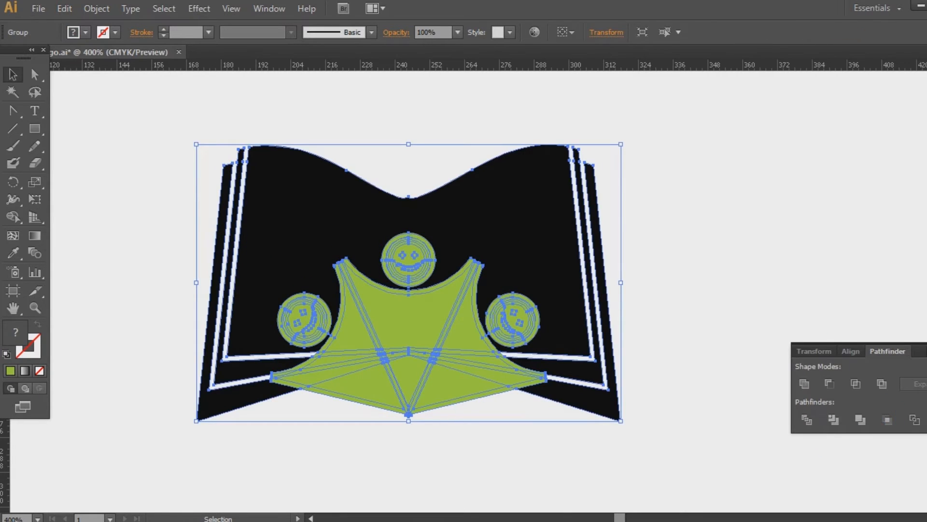
left_click(700, 353)
left_click(411, 258)
right_click(410, 258)
left_click(453, 342)
left_click(662, 294)
Delete the offset strips along the fan's curved upper edges over the black page
left_click(476, 285)
key("Delete")
left_click(471, 260)
key("Delete")
left_click(357, 269)
key("Delete")
left_click(347, 276)
key("Delete")
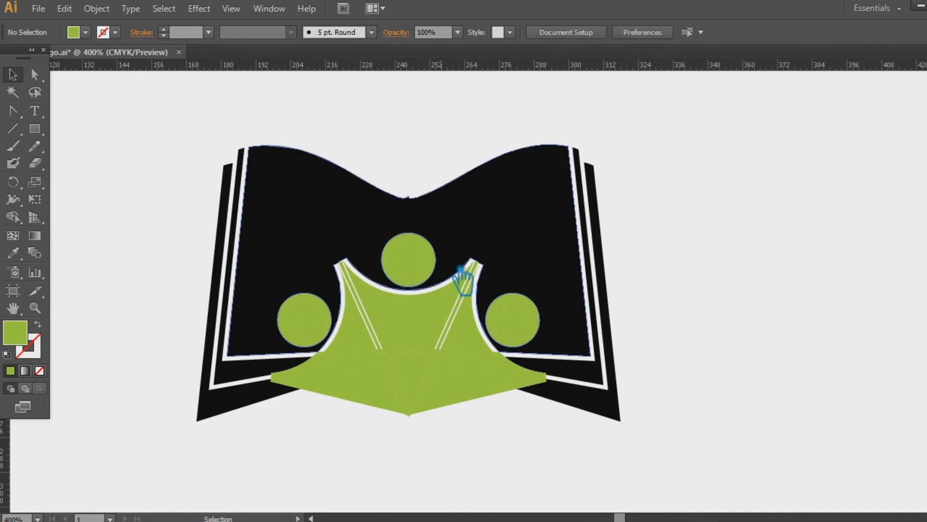
Undo the strip deletions, the ungrouping, the division and the offset of the green figures
key("ctrl+z")
key("ctrl+z")
key("ctrl+z")
key("ctrl+z")
key("ctrl+z")
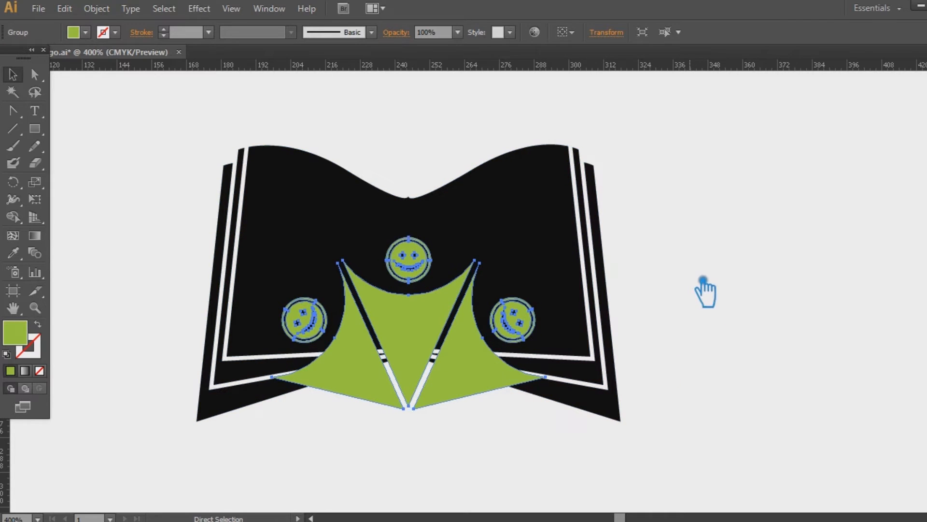
Ungroup the green figures into separate fan shapes and smileys
left_click(760, 255)
right_click(416, 254)
left_click(458, 338)
left_click(717, 277)
left_click(394, 315)
right_click(409, 310)
left_click(332, 382)
left_click(422, 336, "shift")
right_click(434, 337)
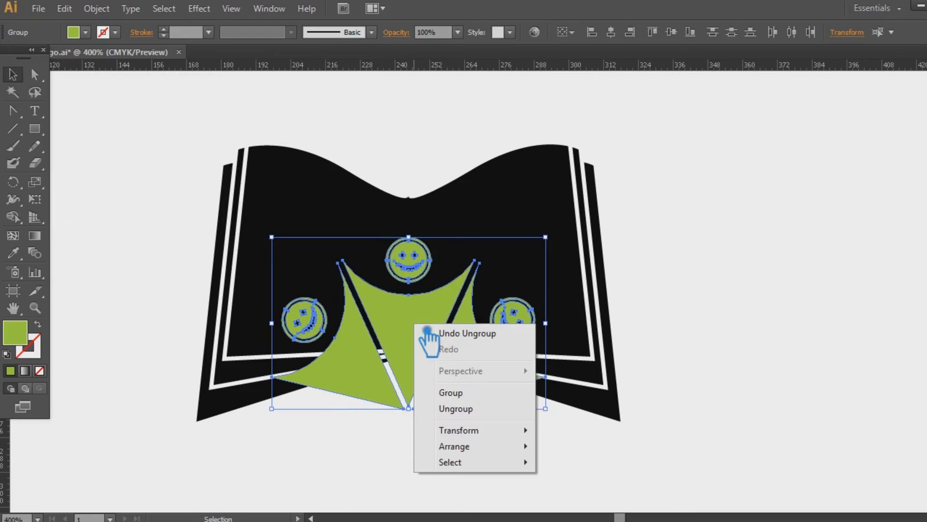
left_click(456, 408)
left_click(807, 280)
left_click(405, 322)
left_click(356, 369)
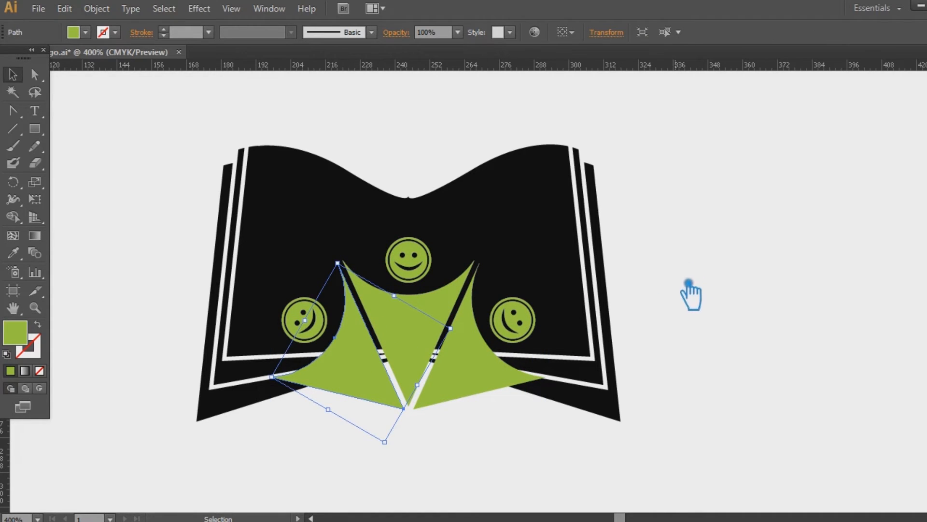
left_click(414, 352, "shift")
left_click(476, 389, "shift")
left_click(97, 8)
mouse_move(167, 321)
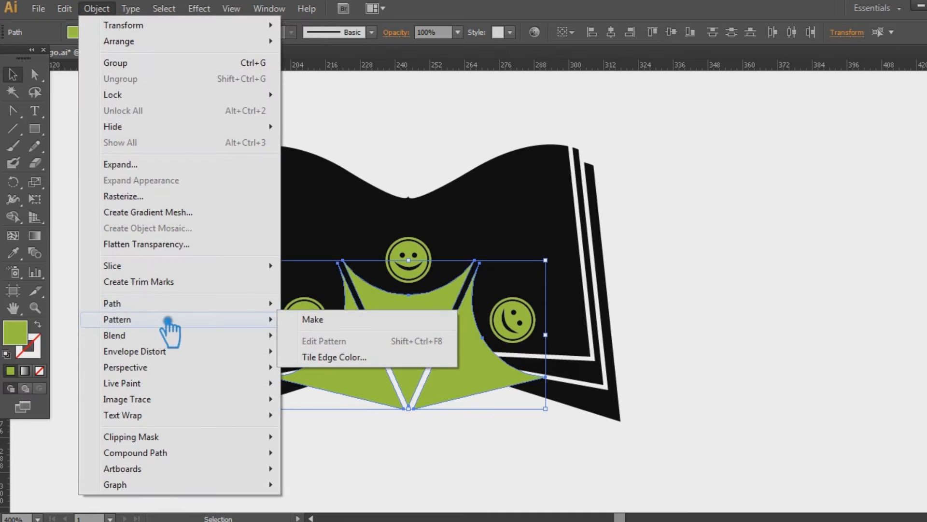
mouse_move(169, 303)
left_click(420, 353)
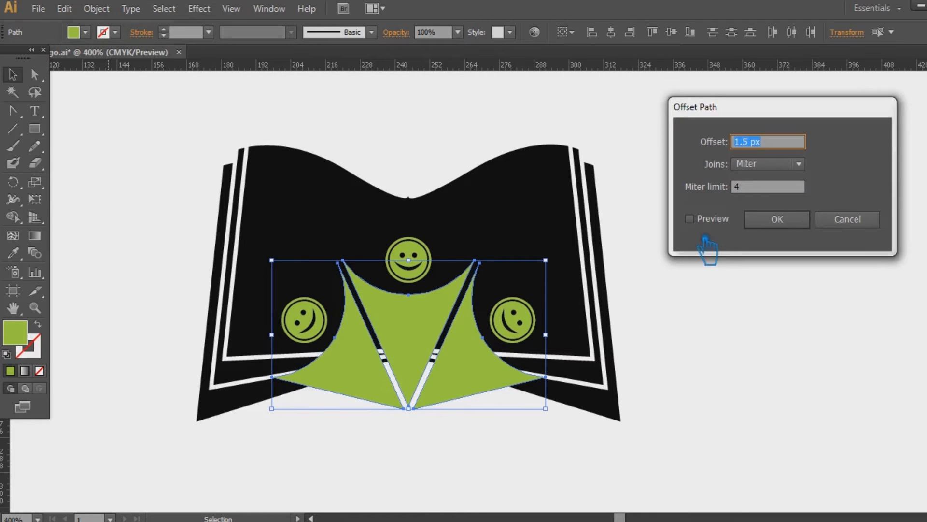
left_click(709, 223)
left_click(770, 163)
left_click(775, 209)
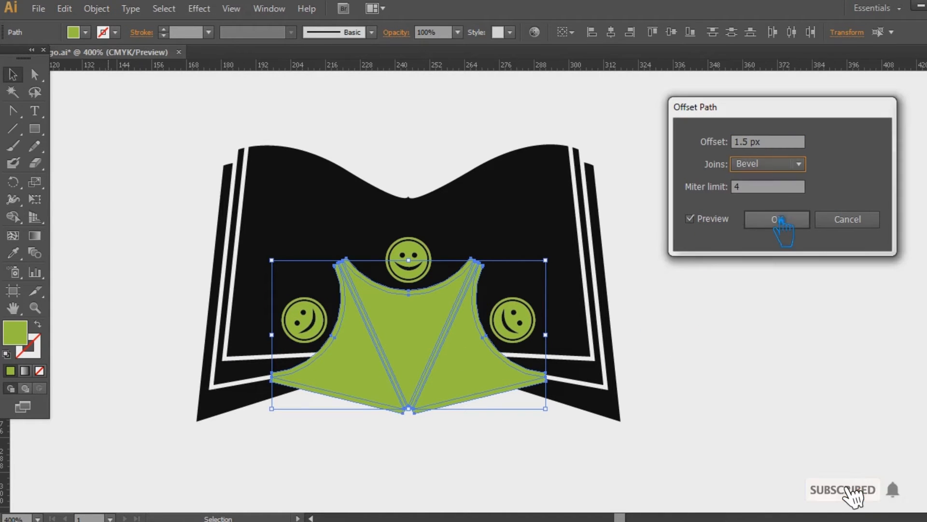
left_click(771, 166)
left_click(765, 185)
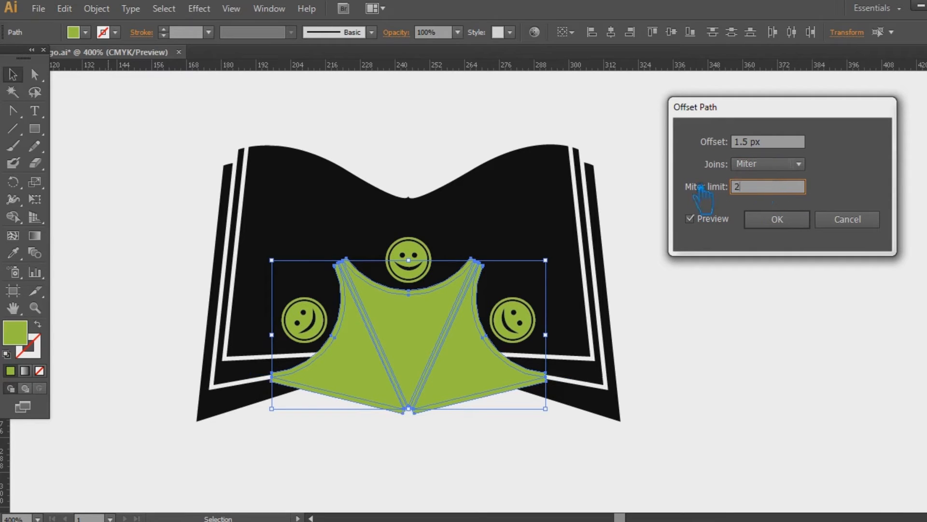
left_click(840, 219)
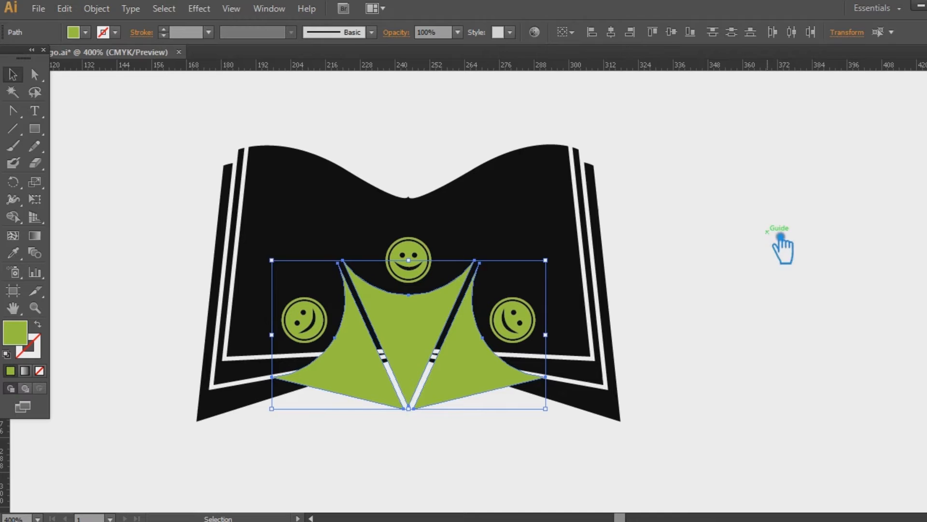
Offset the middle fan shape by 1.5 px with Miter joins, extending its corners into sharp points
left_click(424, 314)
left_click(97, 9)
mouse_move(183, 303)
left_click(342, 357)
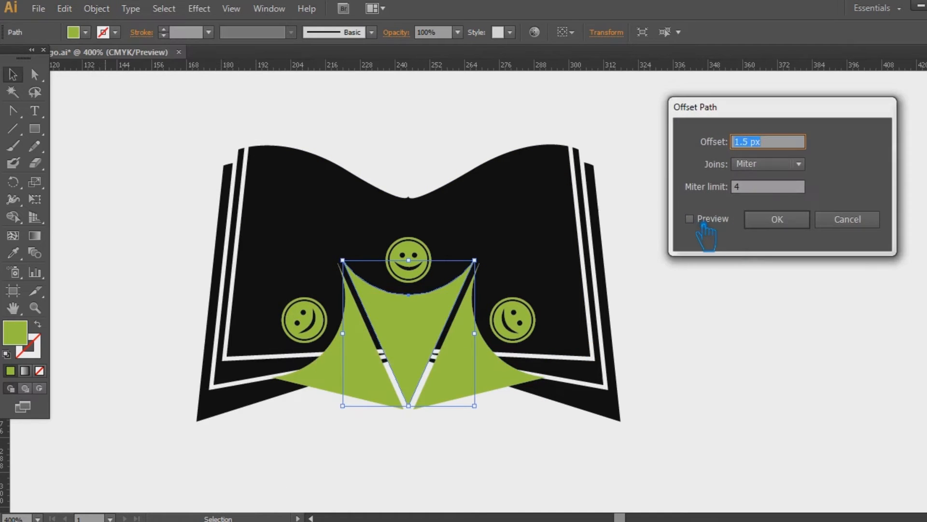
left_click(713, 220)
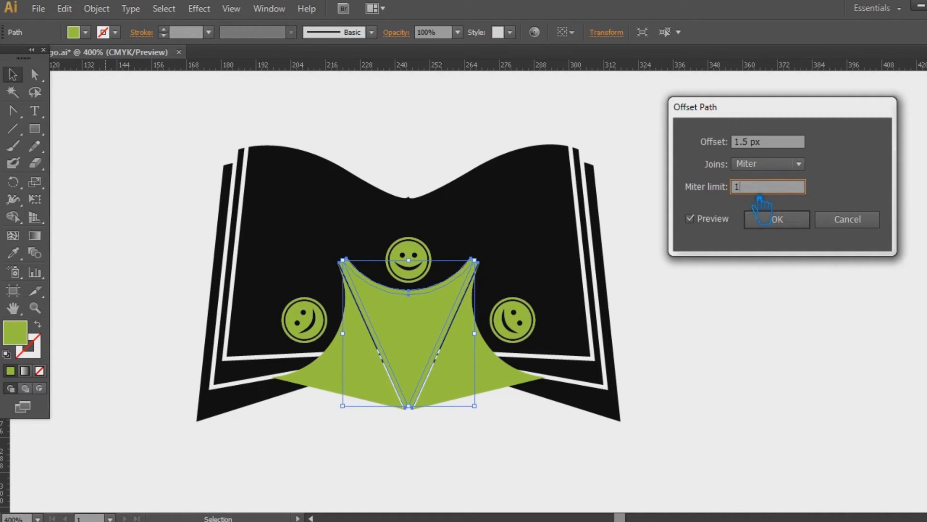
left_click(768, 218)
key("ctrl+shift+a")
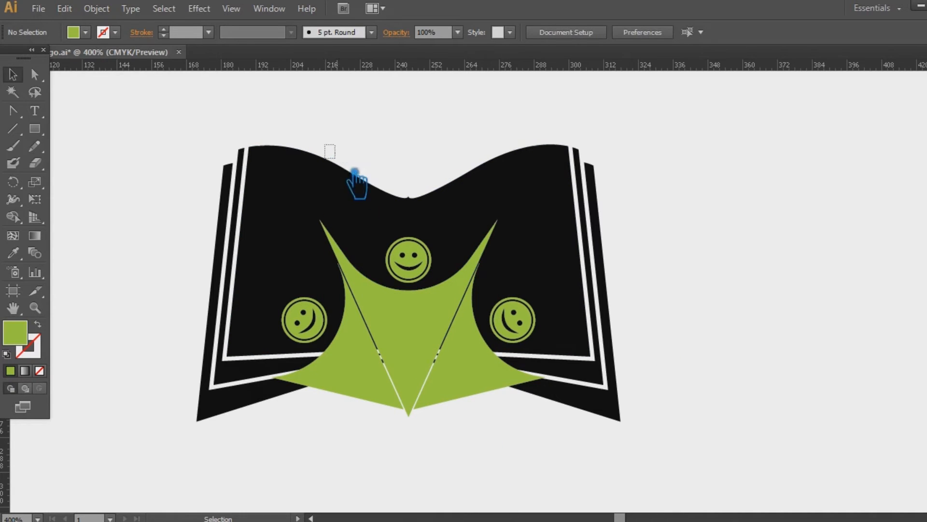
Ungroup the open book into separate page shapes
left_click_drag(355, 172, 362, 251)
right_click(545, 182)
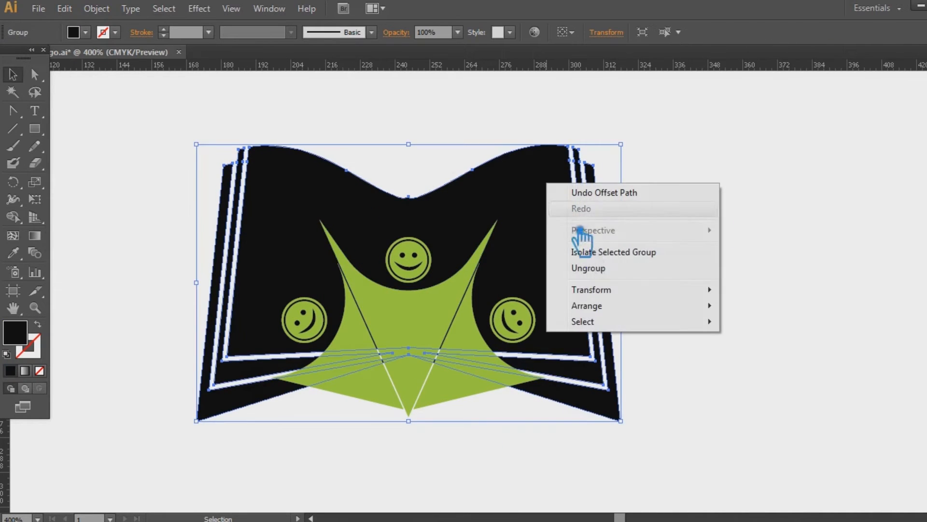
left_click(403, 173)
Divide the front page with the offset middle fan outline, ungroup the result and delete the pieces forming the gap around the green fan
left_click_drag(362, 241, 361, 236)
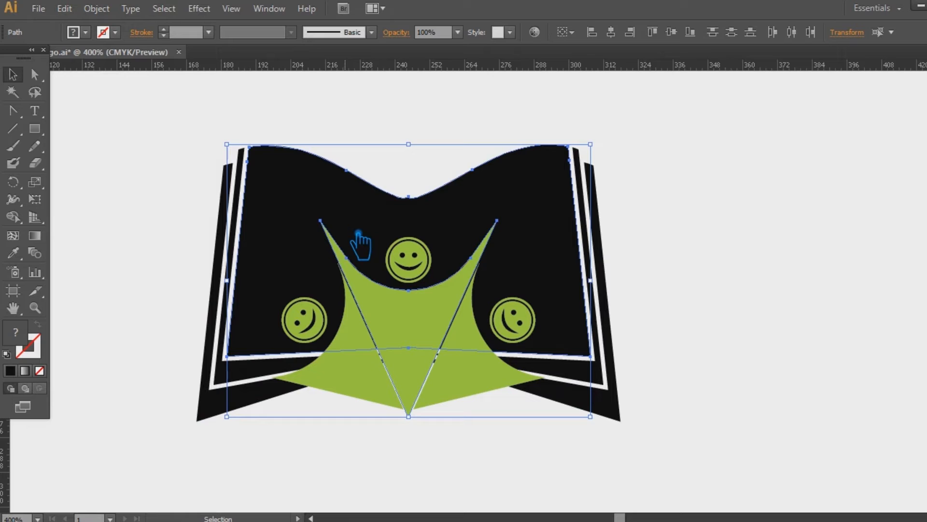
left_click(382, 168)
left_click_drag(380, 301, 380, 302)
left_click(925, 426)
left_click(810, 422)
left_click(700, 309)
right_click(486, 202)
left_click(527, 287)
left_click(662, 276)
left_click(485, 237)
key("Delete")
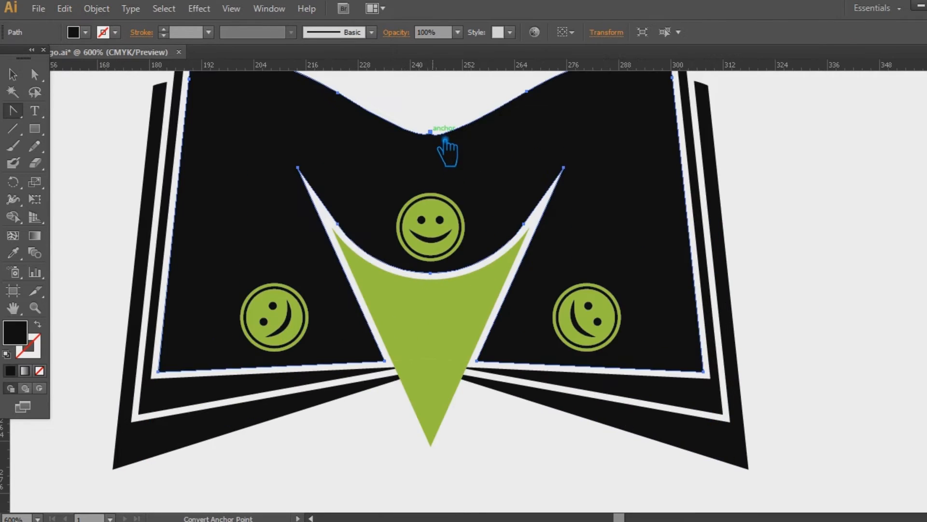
Convert the anchor at the centre dip of the front page's upper edge to a sharp corner
left_click(430, 132)
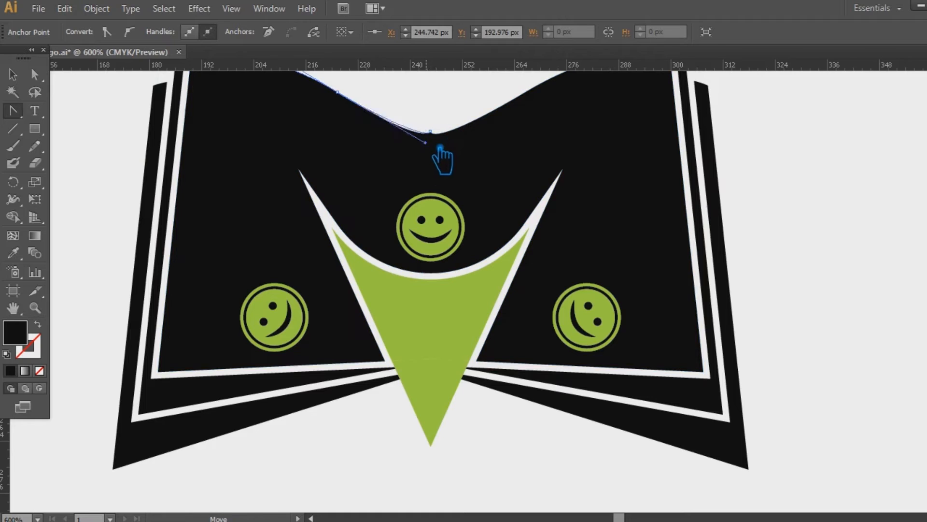
left_click(441, 140)
left_click(13, 75)
left_click(828, 161)
left_click_drag(827, 160, 845, 247)
Adjust the curve handles on both halves of the front page's upper edge into smooth, matching slopes
left_click(360, 209)
key("a")
left_click(330, 166)
left_click_drag(289, 142, 209, 148)
key("ctrl+z")
mouse_move(288, 142)
left_mouse_down()
mouse_move(264, 149)
mouse_move(275, 152)
left_mouse_up()
left_click(544, 182)
left_click_drag(615, 141, 638, 146)
left_click(12, 77)
left_click(206, 109)
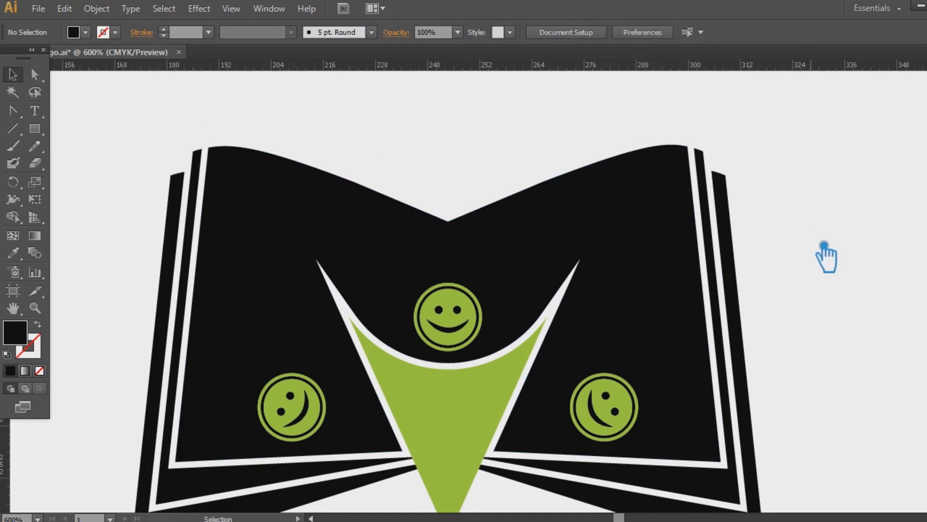
Ungroup the middle smiley and offset its outer ring by 1.5 px
key("space")
left_click_drag(823, 317, 818, 265)
left_click(461, 254)
right_click(461, 253)
left_click(507, 339)
left_click(780, 297)
left_click(478, 261)
left_click(96, 8)
mouse_move(161, 306)
left_click(328, 338)
left_click(778, 220)
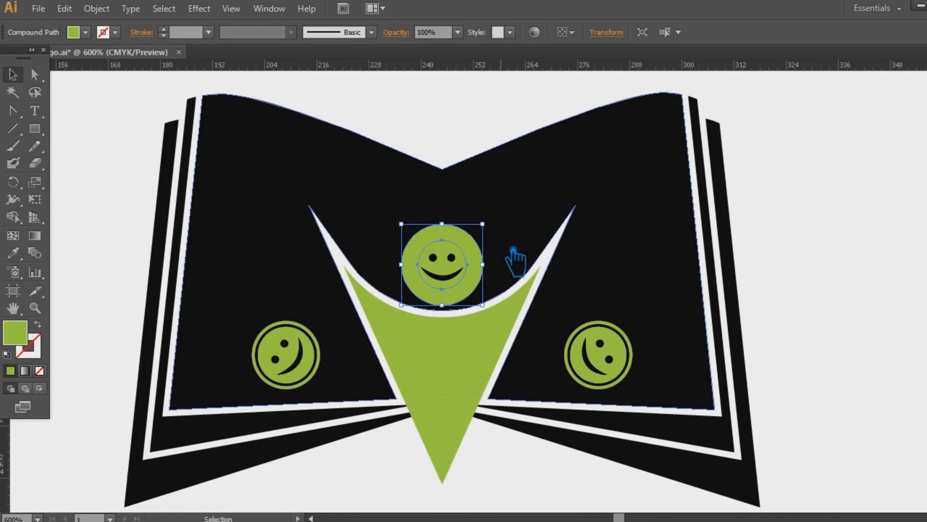
Divide the front page with the middle smiley's offset ring and ungroup the result
left_click(513, 257, "shift")
key("ctrl+shift+F9")
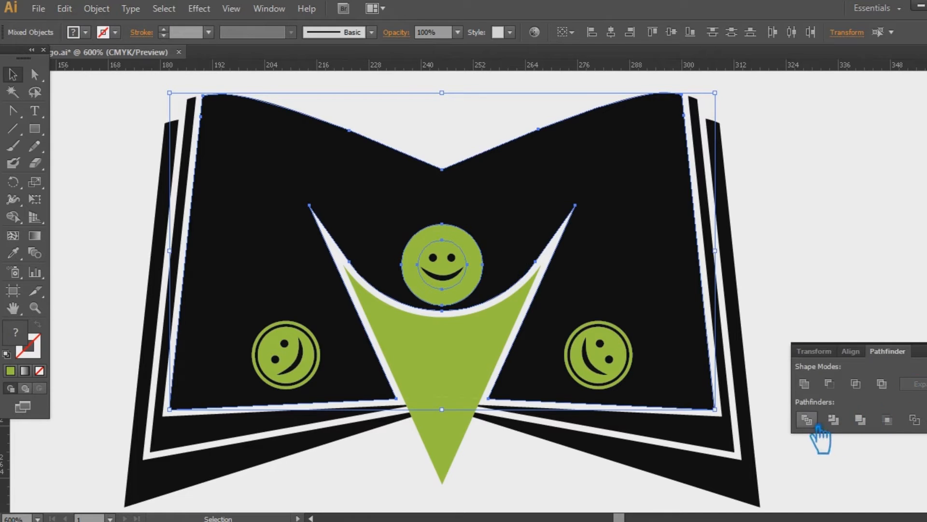
left_click(807, 419)
left_click(779, 290)
left_click(473, 248)
right_click(472, 247)
left_click(514, 331)
Ungroup the remaining middle smiley pieces and delete the offset green ring, leaving a gap around the face
left_click(778, 271)
left_click(473, 247)
right_click(472, 244)
left_click(515, 328)
left_click(777, 270)
left_click(473, 250)
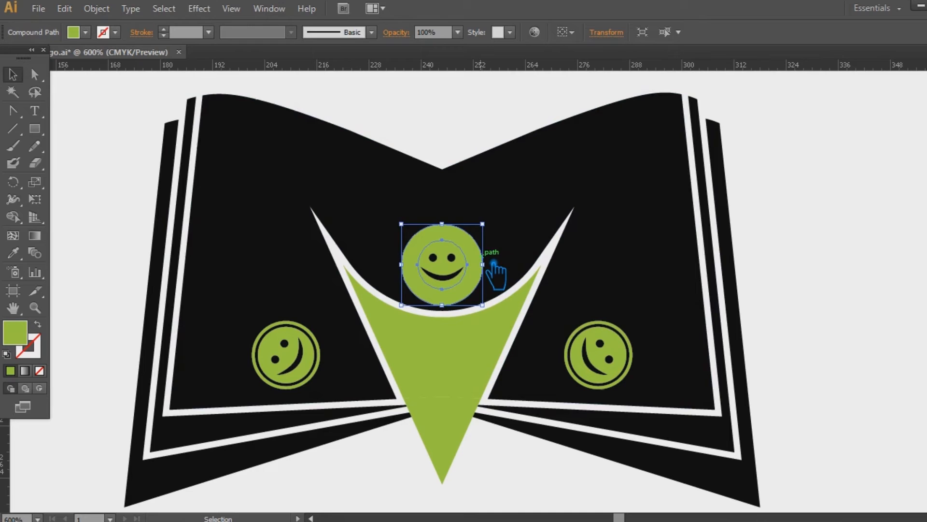
key("Delete")
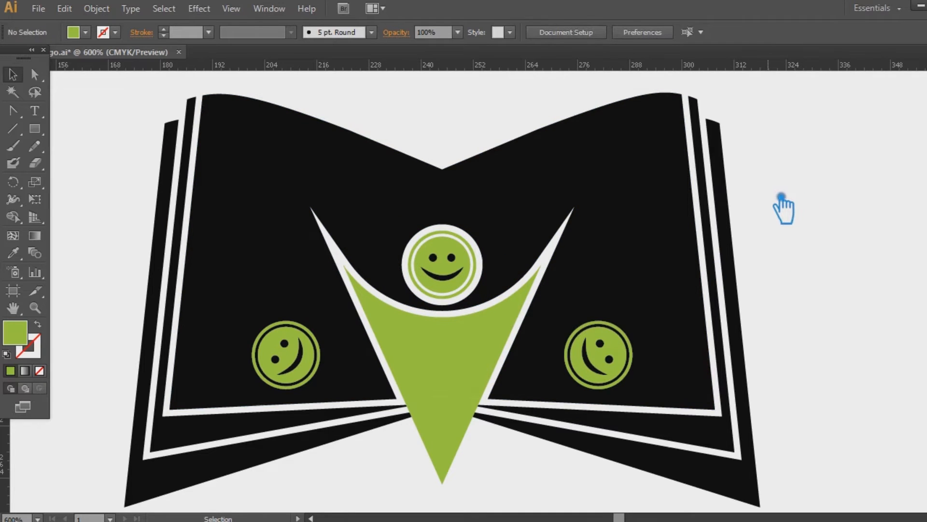
Delete the green fan's pointed tip below the front page's lower edge
key("ctrl+minus")
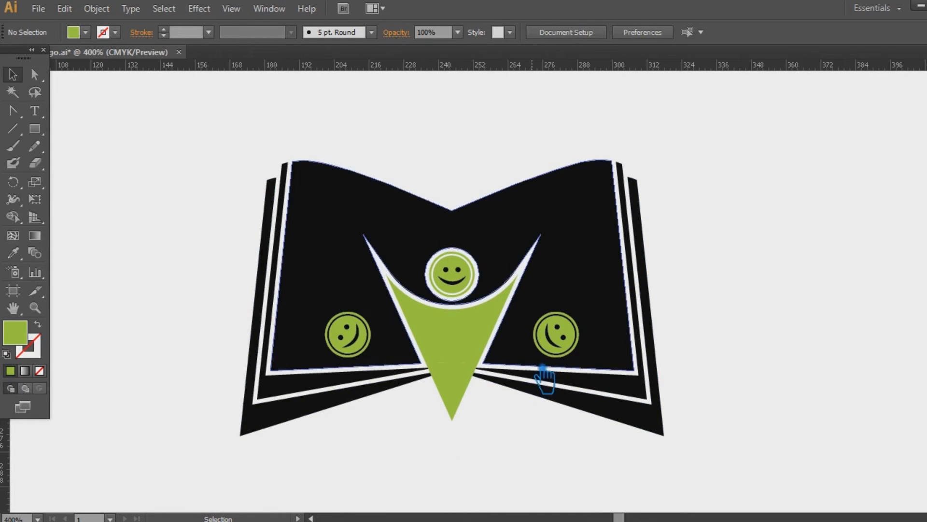
left_click(462, 394)
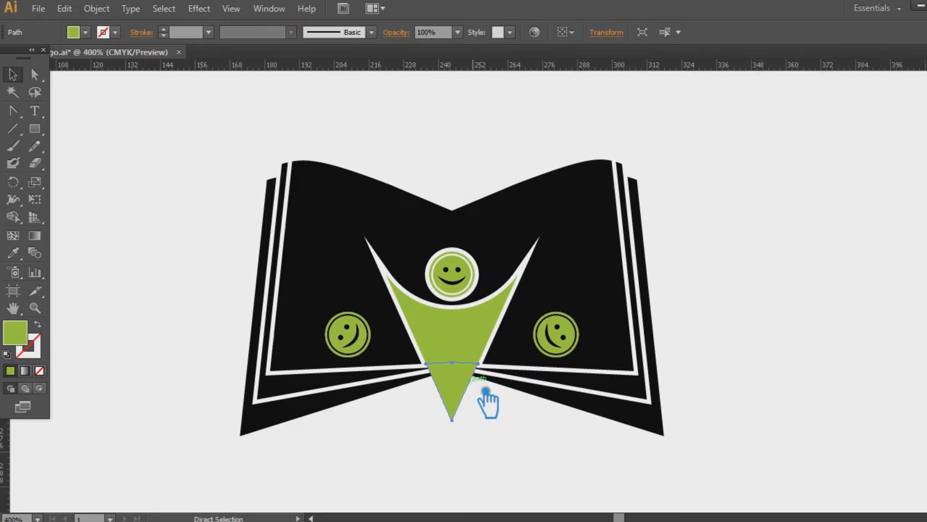
key("Delete")
left_click(465, 380)
left_click(468, 393)
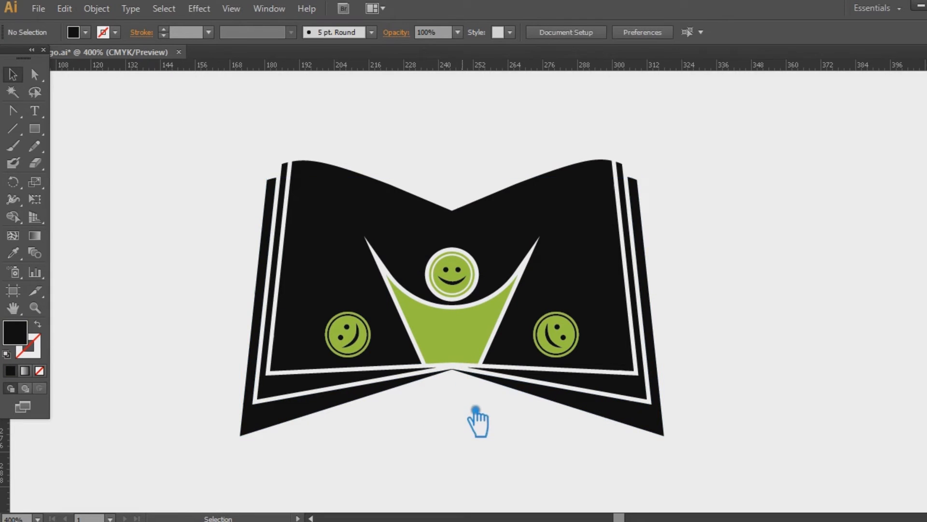
Nudge the back page's lower centre anchor slightly upward to meet the pages above it
key("a")
left_click(474, 382)
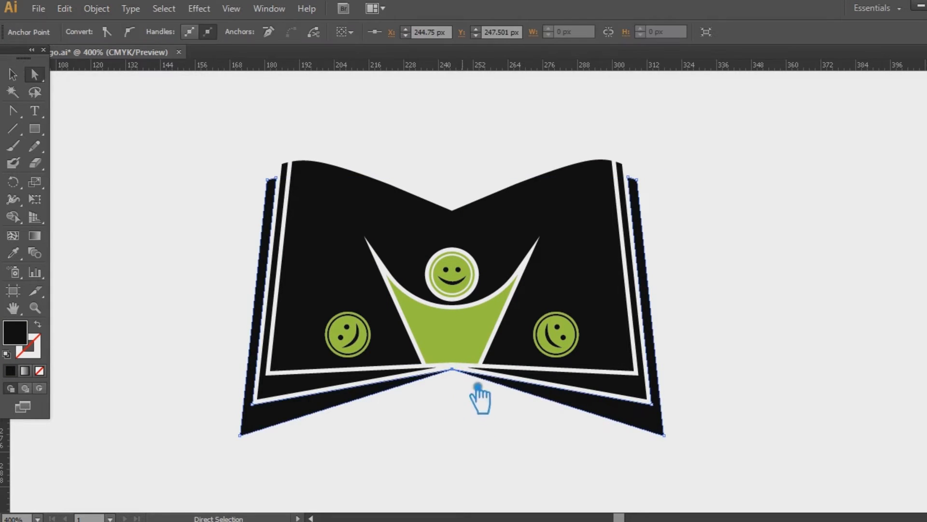
key("Down")
left_click_drag(470, 393, 450, 366)
key("Up")
left_click(494, 448)
key("ctrl+z")
left_click(474, 437)
Show the guides and nudge the back page's two lower outer corner anchors slightly upward
left_click_drag(750, 240, 771, 283)
key("ctrl+;")
key("v")
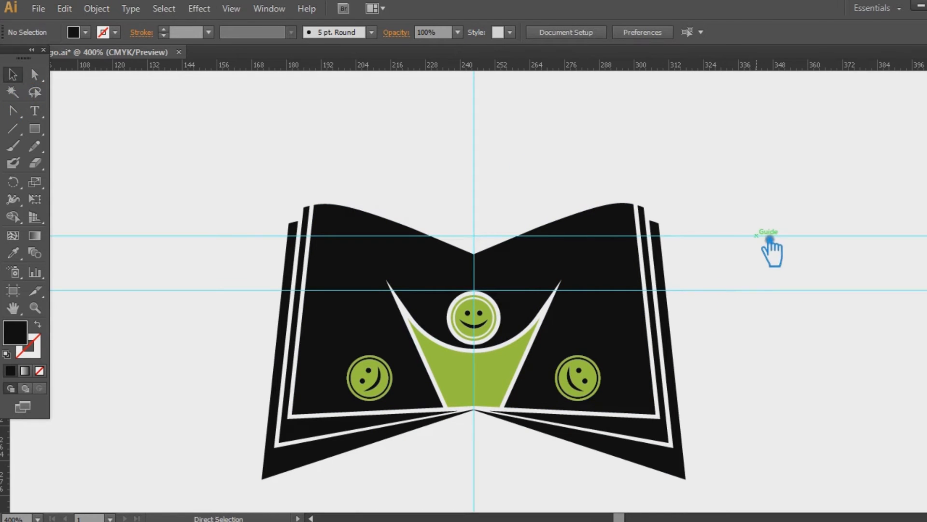
key("ctrl+minus")
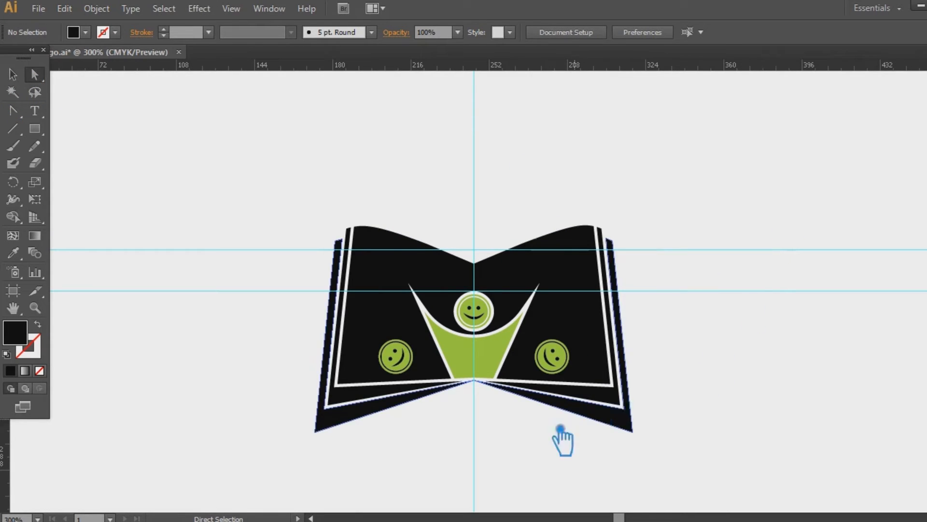
left_click(315, 431, "ctrl")
left_click(633, 431, "shift")
key("Up")
key("Up")
key("Up")
key("Down")
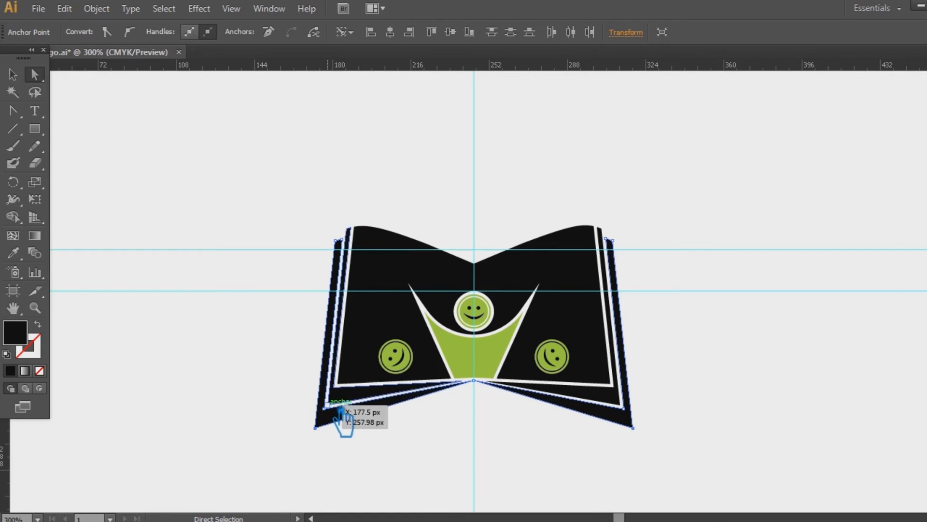
left_click(814, 319)
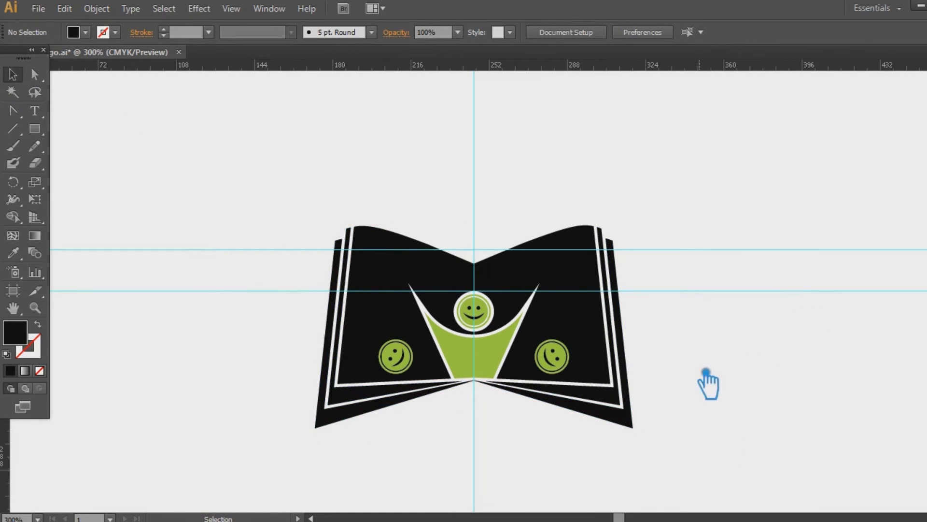
Move the left and right smileys inward, closer to the central green fan at equal distances
left_click(395, 356)
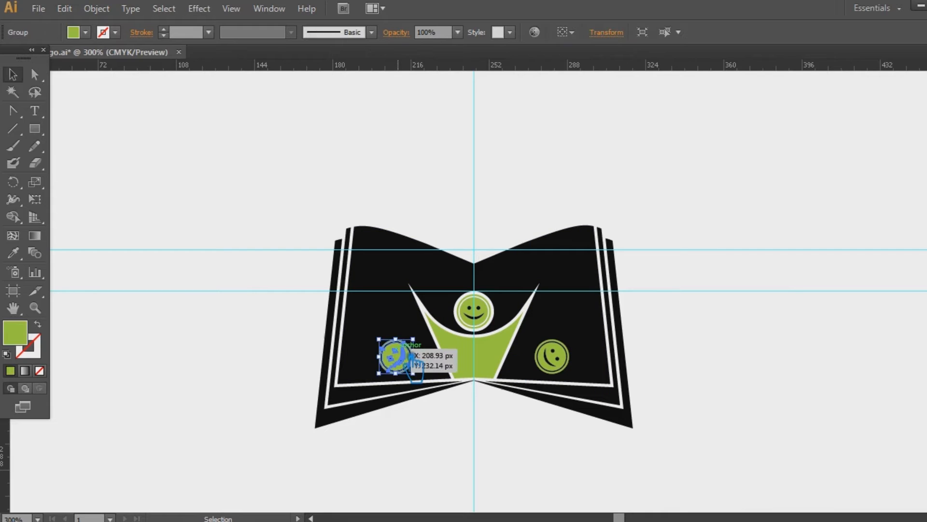
key("Right")
key("Right")
key("Right")
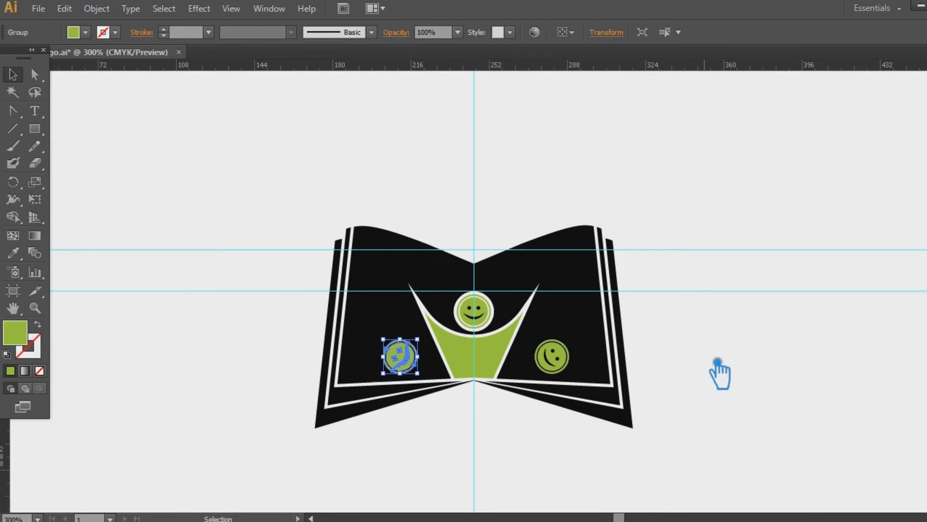
left_click_drag(569, 360, 561, 359)
left_click(409, 360, "shift")
left_click(758, 329)
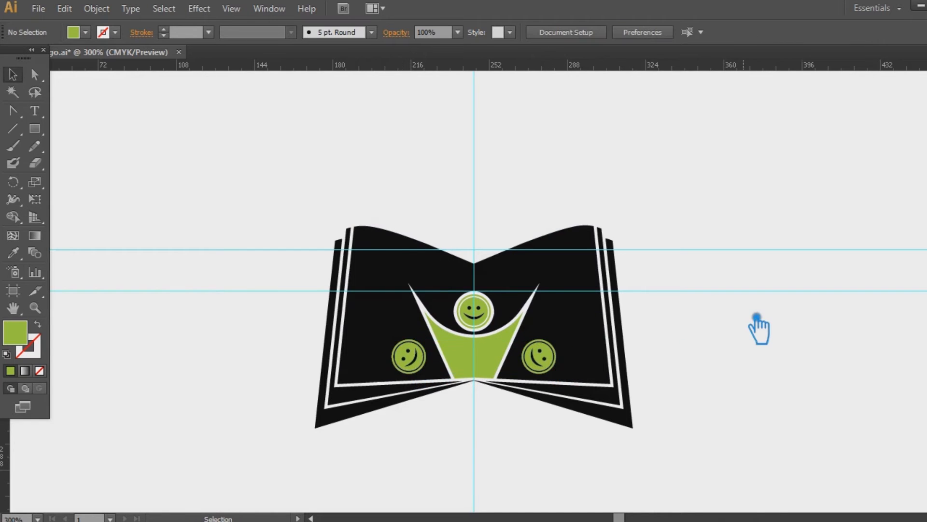
Delete the black circle behind the middle smiley to leave its eyes and mouth as cut-outs
key("ctrl+equal")
key("ctrl+equal")
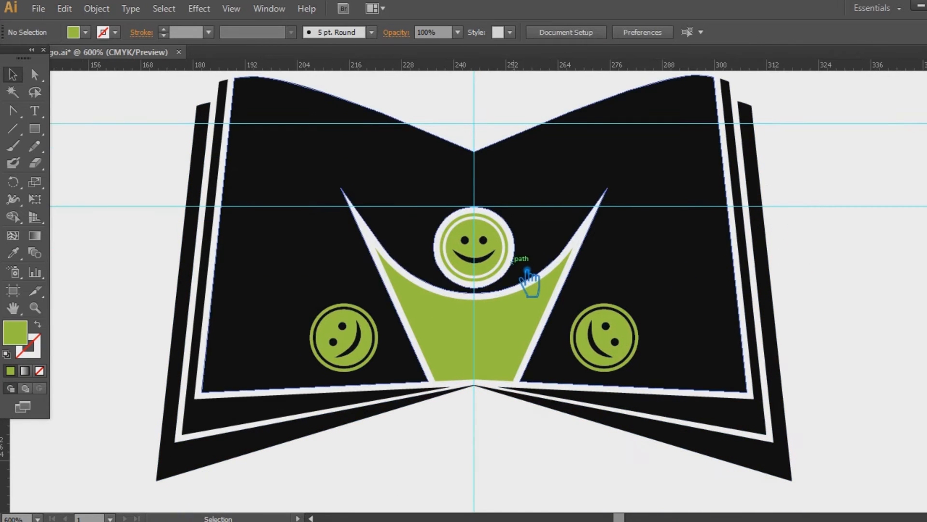
left_click(491, 259)
left_click(886, 307)
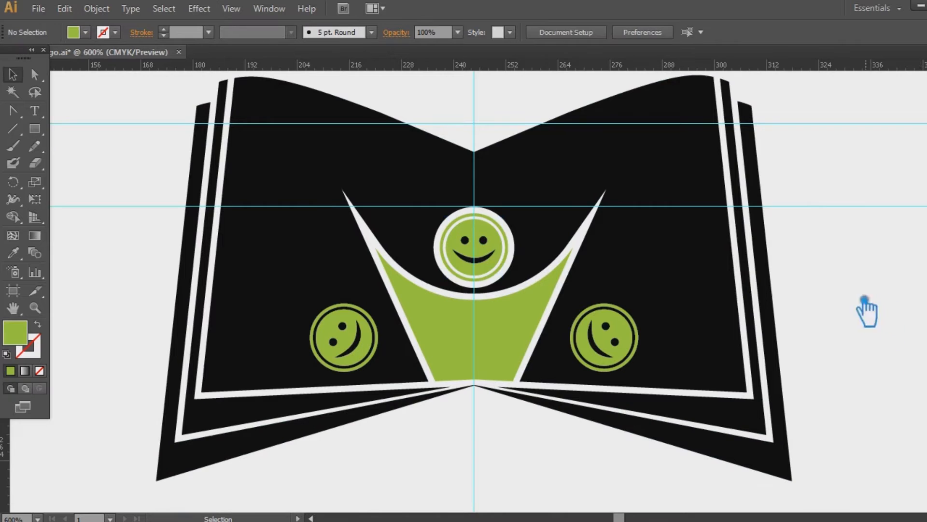
left_click(497, 262)
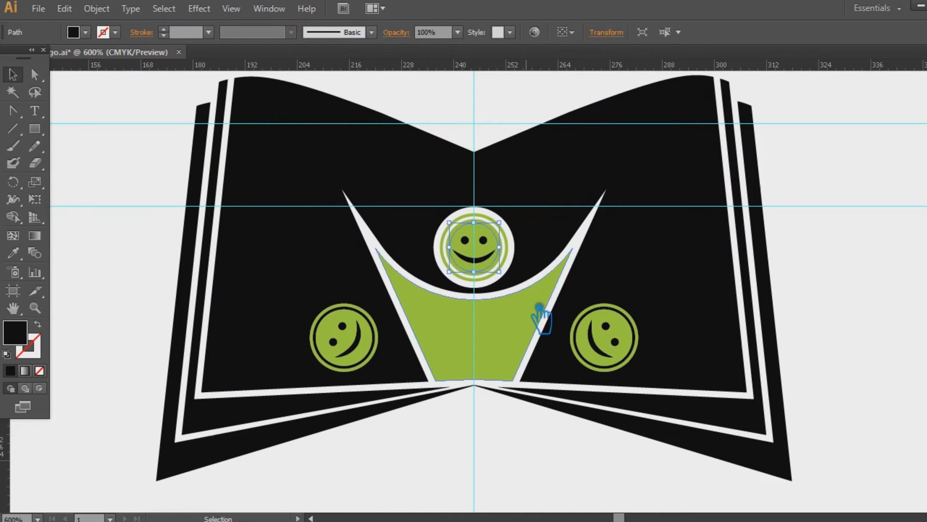
key("Delete")
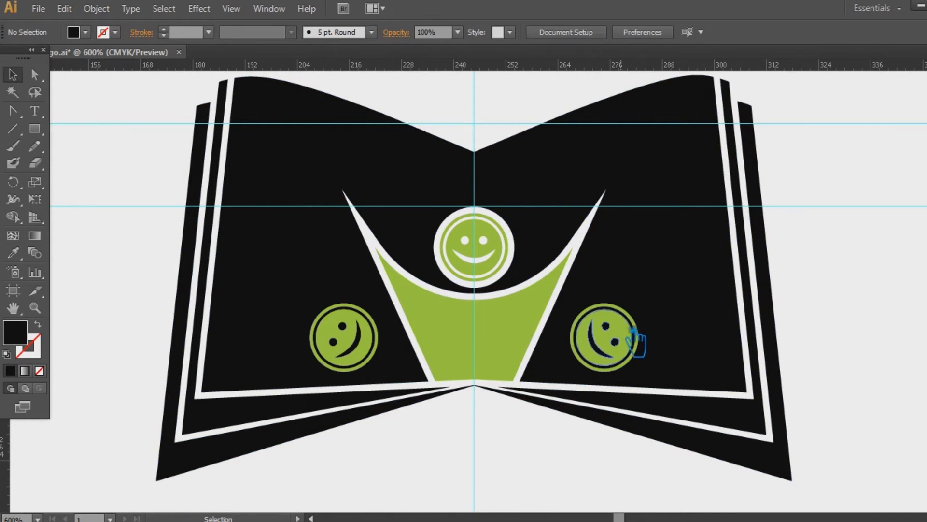
Group the middle smiley's face and ring and fill them with the front page's black using the Eyedropper
left_click(494, 235)
left_click(464, 218, "shift")
key("ctrl+g")
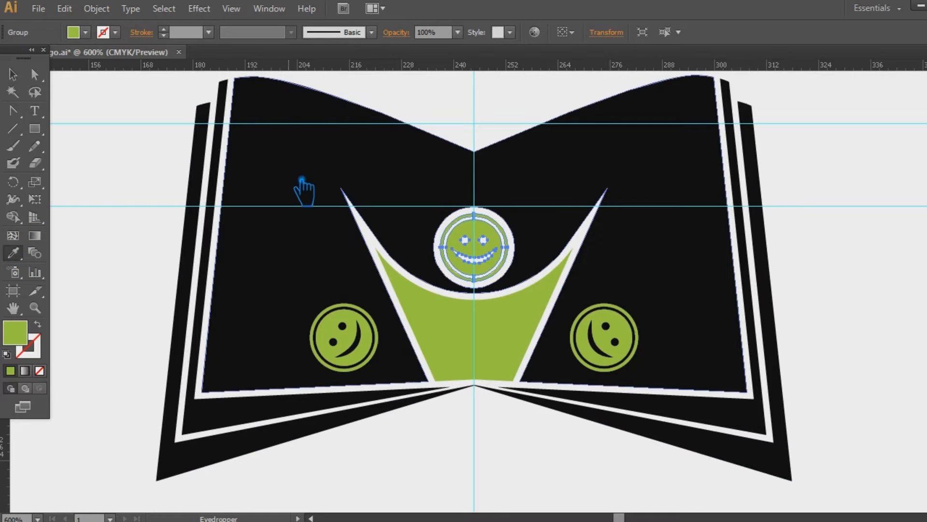
left_click(262, 195)
key("v")
left_click(875, 215)
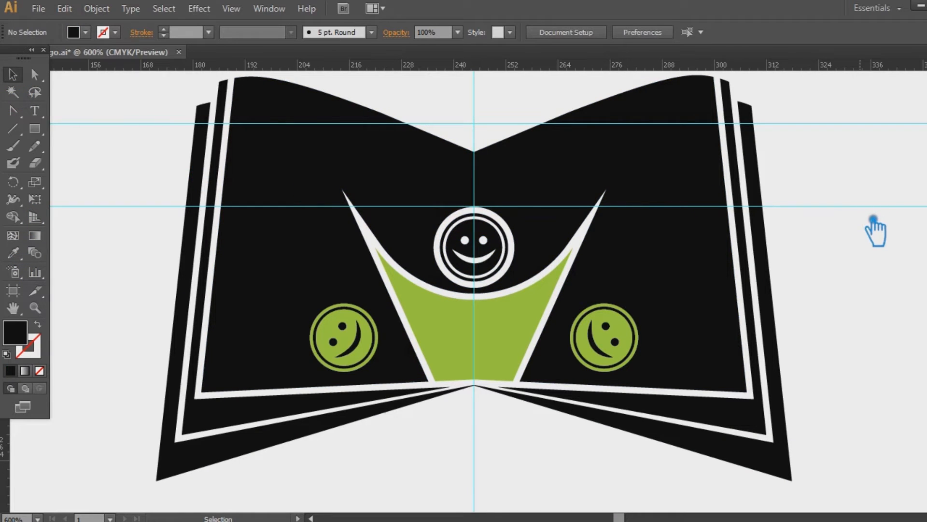
Ungroup the left smiley and select its green ring group
right_click(362, 309)
left_click(408, 435)
left_click(383, 321)
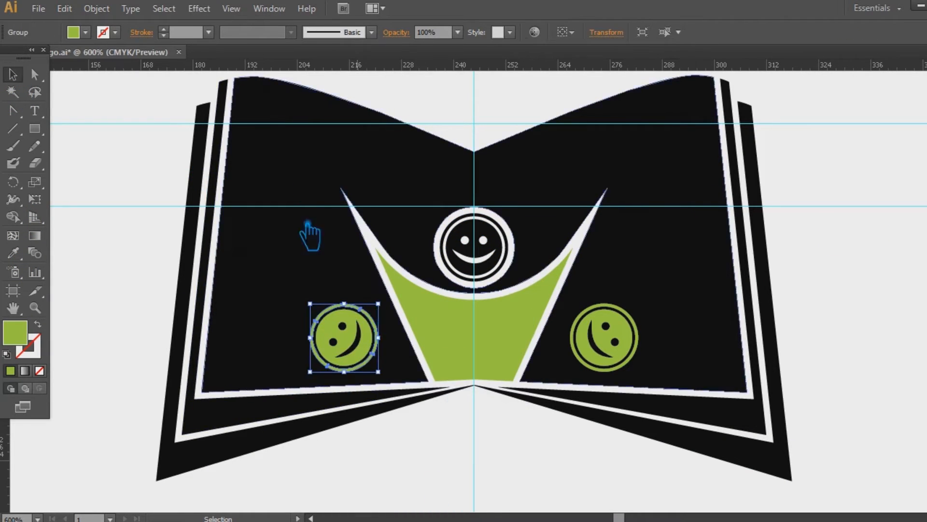
Try to offset the left smiley's green ring group by 1.5 px with Miter joins and a miter limit of 11
left_click(96, 9)
mouse_move(145, 303)
left_click(329, 356)
left_click(690, 218)
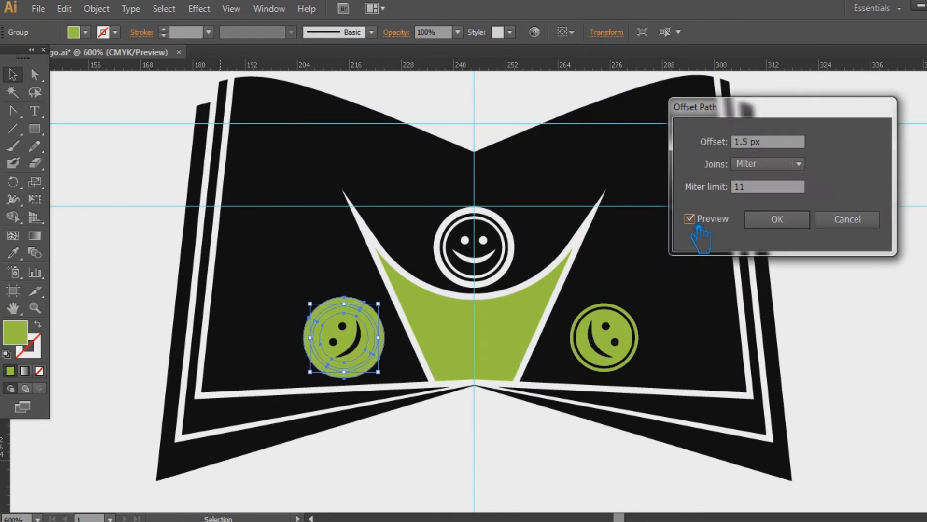
left_click(772, 221)
left_click(353, 387)
left_click(325, 336)
left_click(355, 387)
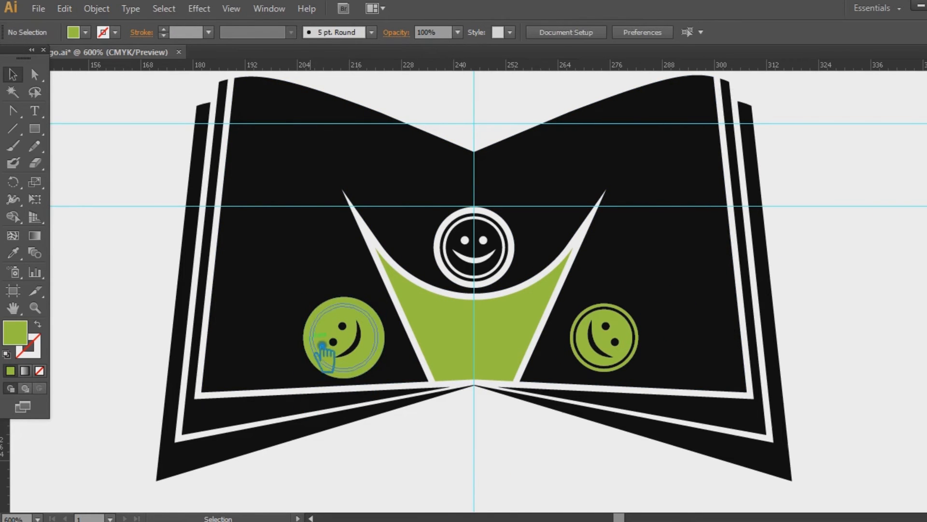
Undo the offset of the left smiley's green ring group
left_click(323, 345)
left_click(385, 429)
left_click(389, 343)
left_click(407, 489)
key("ctrl+z")
left_click(390, 490)
Offset the left smiley's green ring group by 1.5 px with Miter joins
left_click(385, 330)
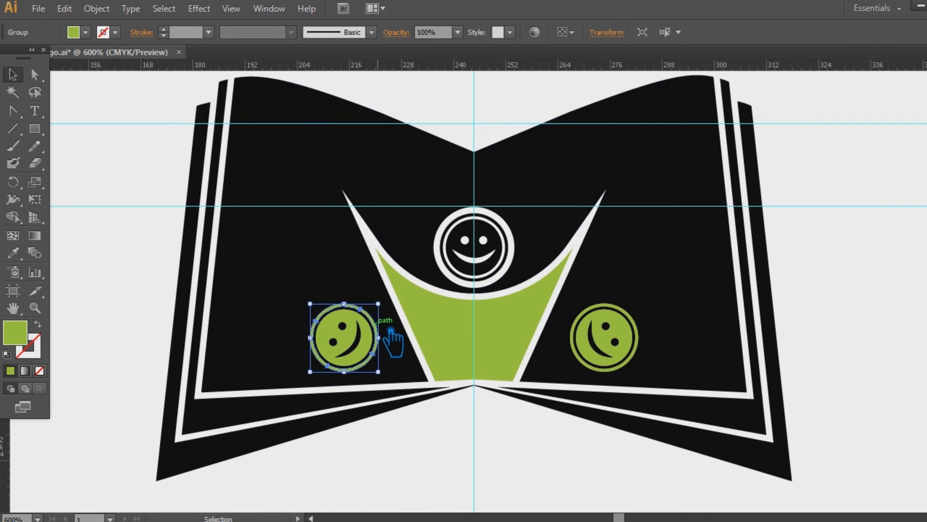
left_click(97, 8)
mouse_move(159, 303)
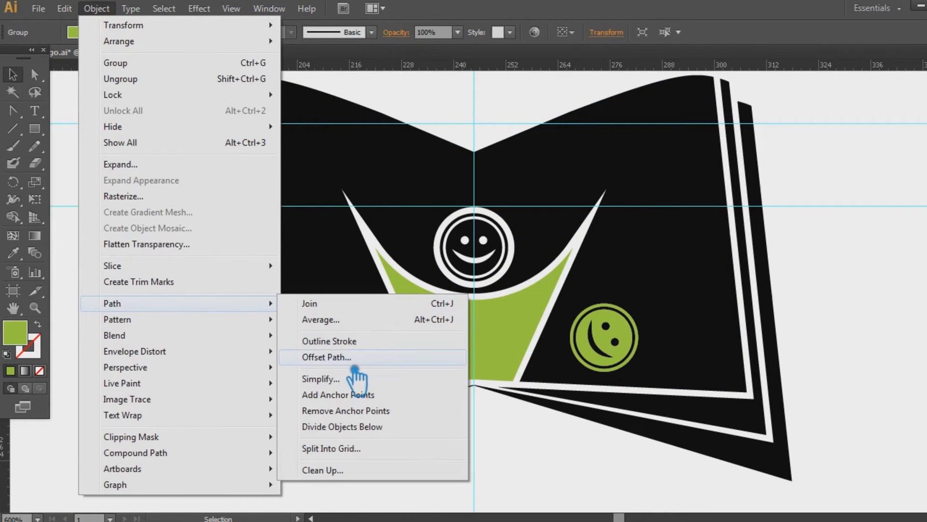
left_click(338, 352)
left_click(709, 223)
left_click(794, 223)
Divide the front page with the left smiley's offset shape and ungroup the result
scroll(642, 379, "left", 5)
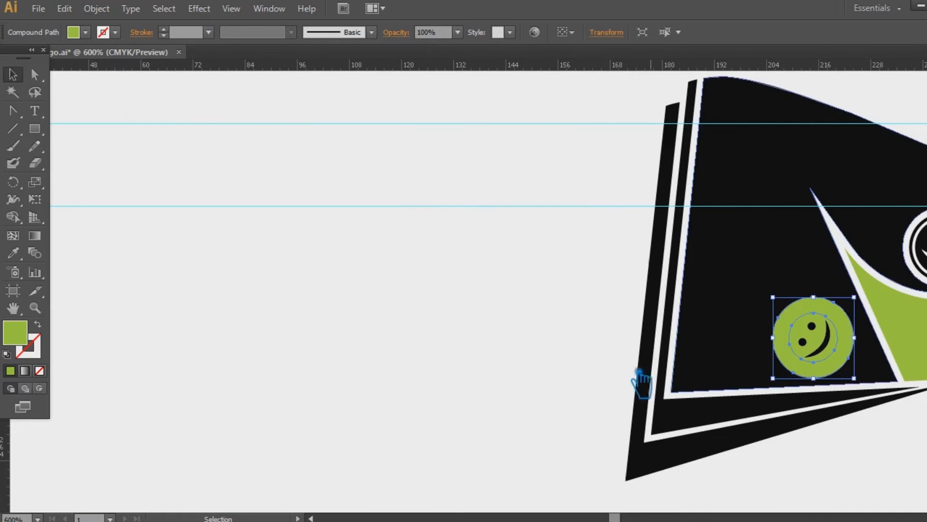
scroll(483, 323, "right", 5)
left_click(337, 216, "shift")
left_click(924, 386)
left_click(810, 420)
left_click(874, 290)
left_click(370, 284)
right_click(373, 279)
left_click(414, 363)
Hide the green face inside the left smiley's thick offset ring
left_click(401, 444)
left_click(365, 317)
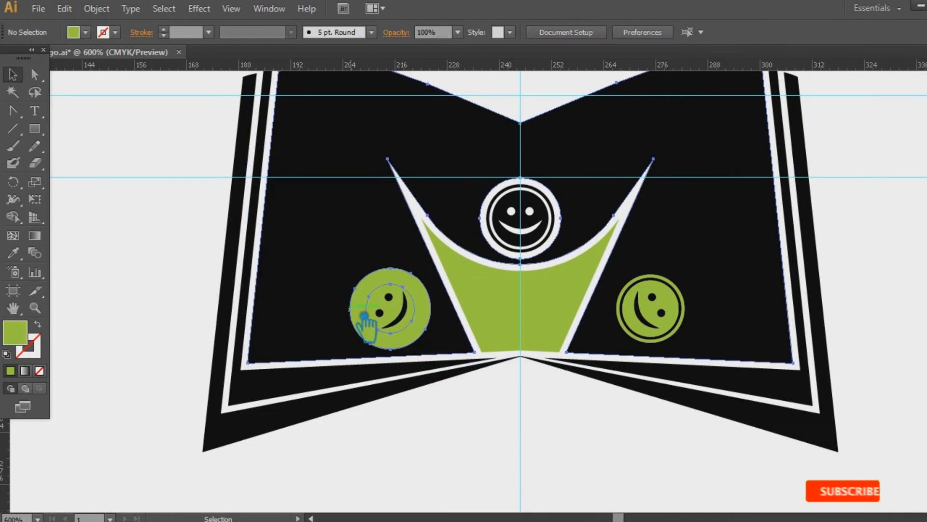
left_click(368, 322)
left_click(440, 452)
left_click(416, 329)
key("Delete")
key("ctrl+z")
key("ctrl+3")
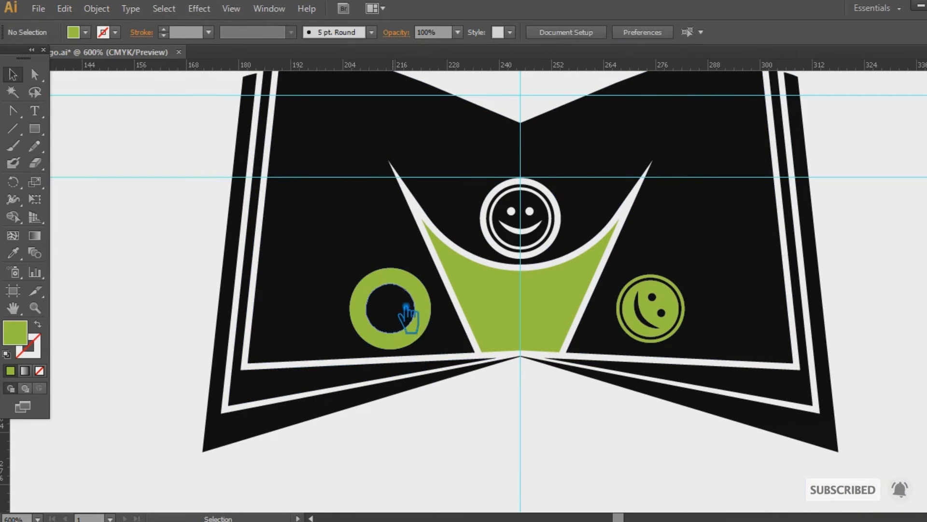
Ungroup the black pieces in the centre of the left offset ring and hide them
left_click(393, 309)
right_click(390, 308)
left_click(428, 393)
left_click(437, 440)
left_click(395, 312)
key("ctrl+3")
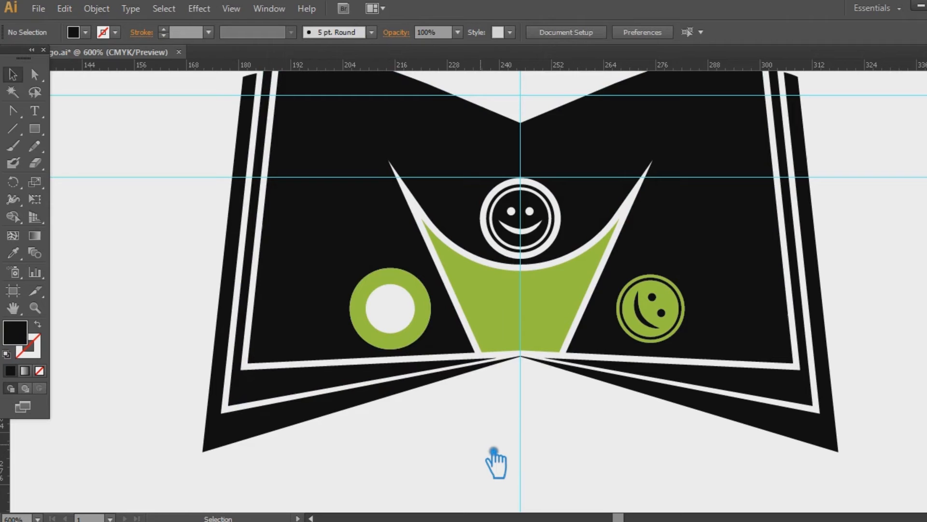
Show all hidden objects and hide the green tip that hangs below the book's spine
key("ctrl+alt+3")
left_click(515, 461)
left_click(523, 421)
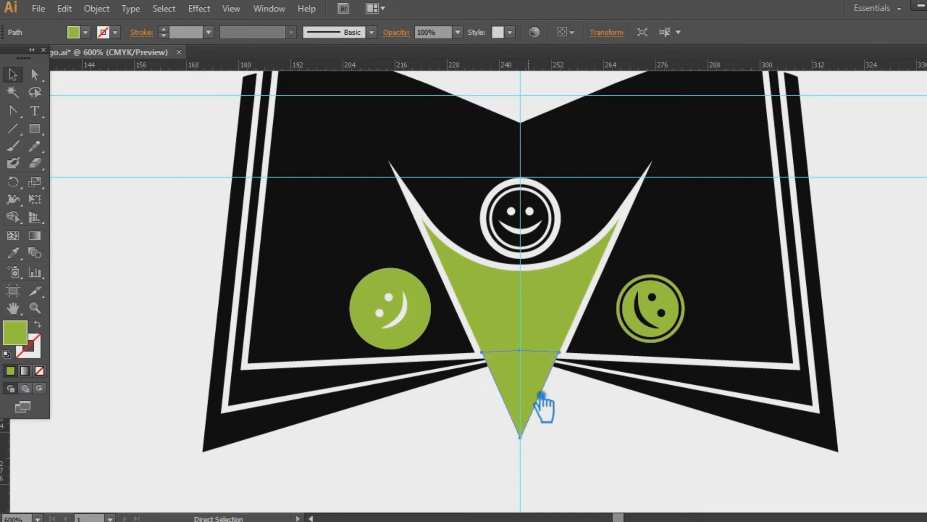
key("ctrl+3")
Recolour the left smiley's green face black by sampling the centre smiley
left_click(413, 326)
key("i")
left_click(535, 217)
key("v")
left_click(377, 416)
Hide the left smiley's outer offset ring, match its inner ring to the centre smiley's black and group it with the face
left_click(416, 282)
key("ctrl+3")
left_click(420, 292)
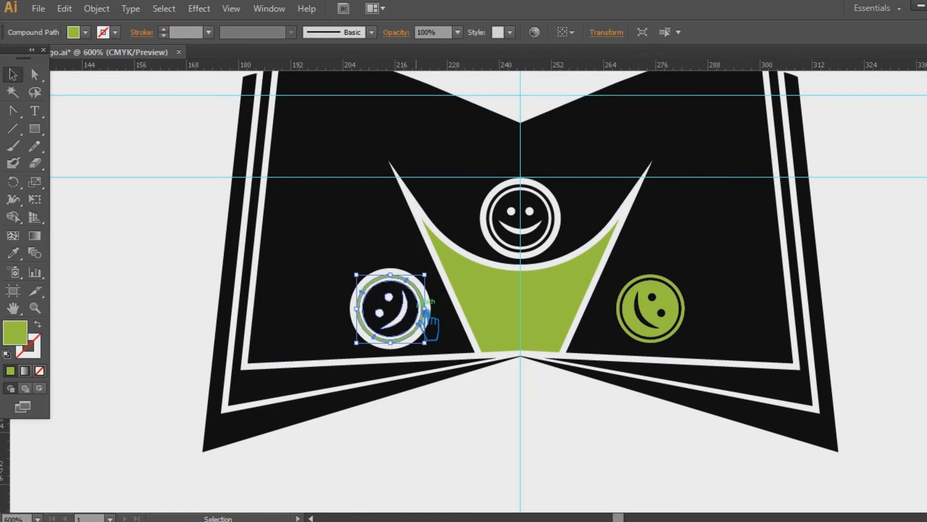
left_click(391, 314, "shift")
key("i")
left_click(543, 210)
left_click(14, 75)
key("ctrl+g")
left_click(521, 218)
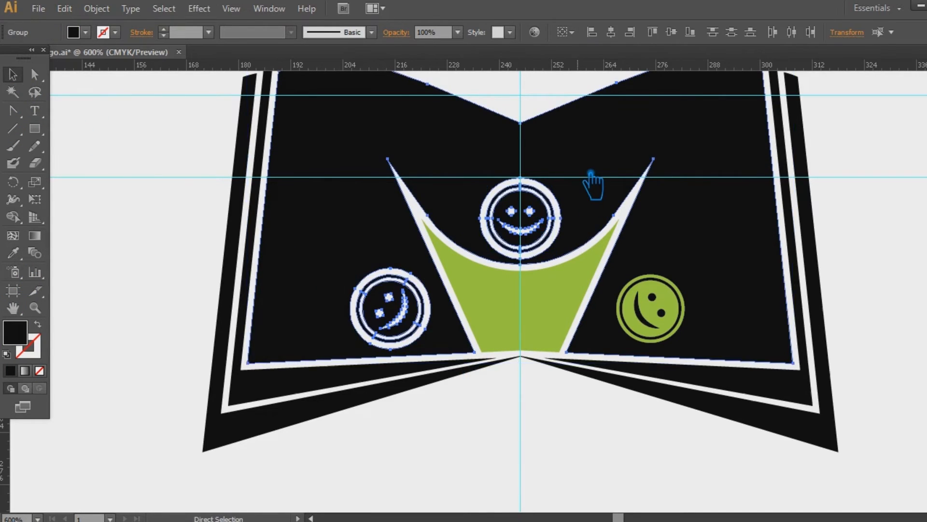
Undo the offset, division and recolouring of the left smiley
left_click(662, 469)
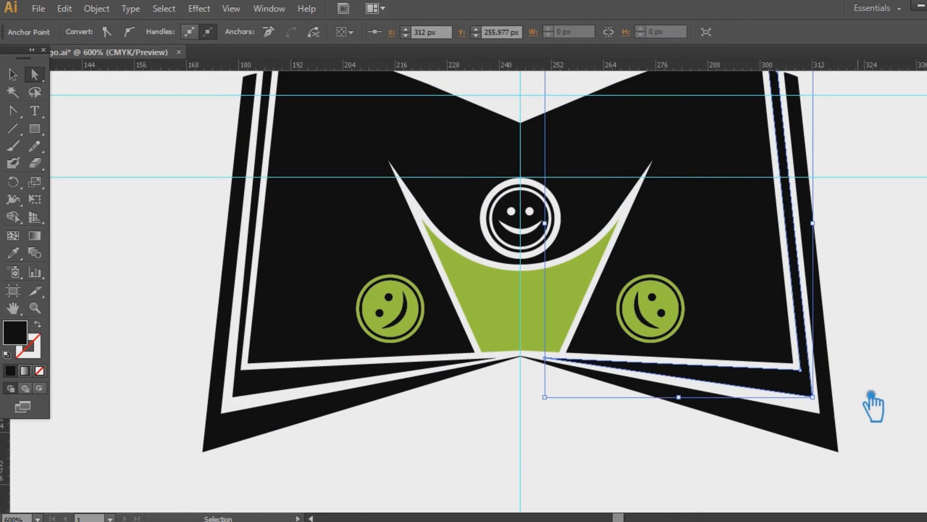
key("ctrl+z")
key("ctrl+z")
key("ctrl+z")
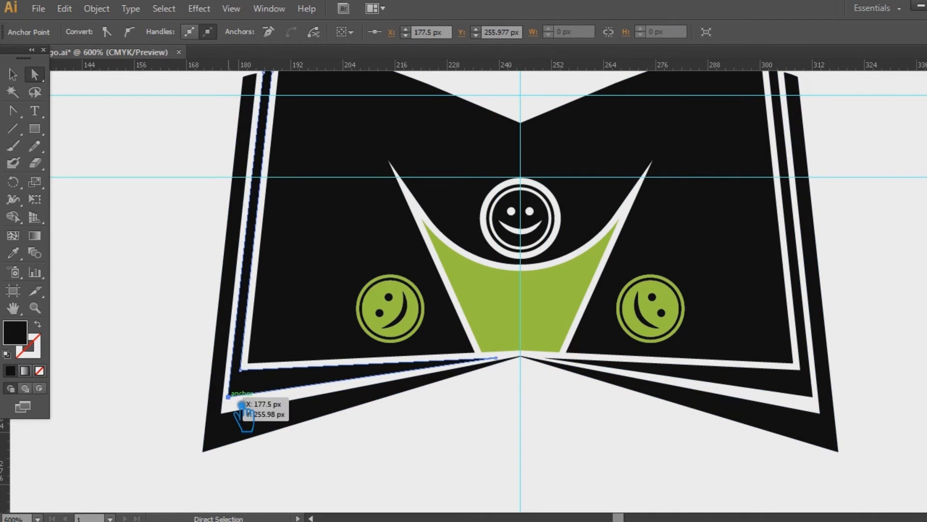
Move the lower outer corner anchors of both middle page layers slightly up and inward
left_click(829, 406, "shift")
left_click(813, 388)
left_click(228, 389, "shift")
left_click(310, 425)
left_click(229, 389)
key("Right")
left_click(812, 387)
key("Left")
Nudge the inner corner anchors of both middle page layers to narrow the gap around the front page
left_click(801, 370)
key("Left")
left_click(256, 381)
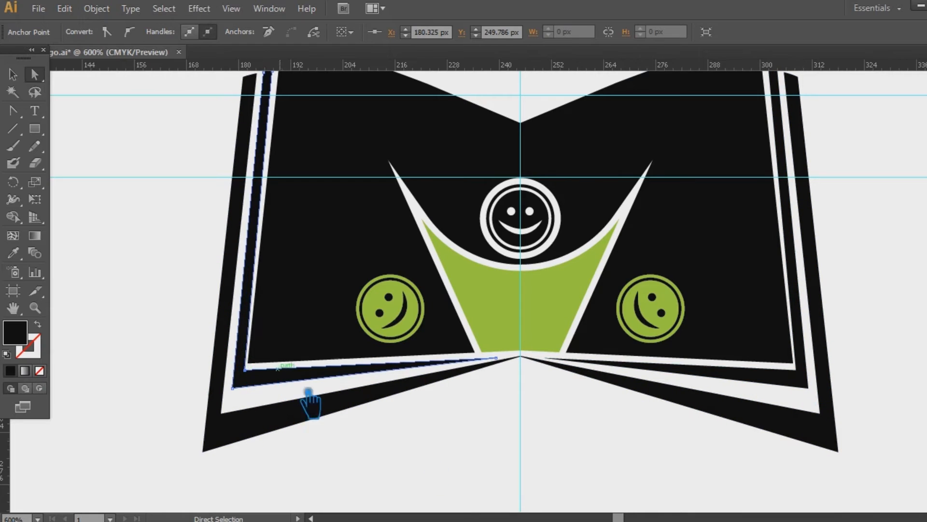
left_click(501, 492)
left_click(260, 379)
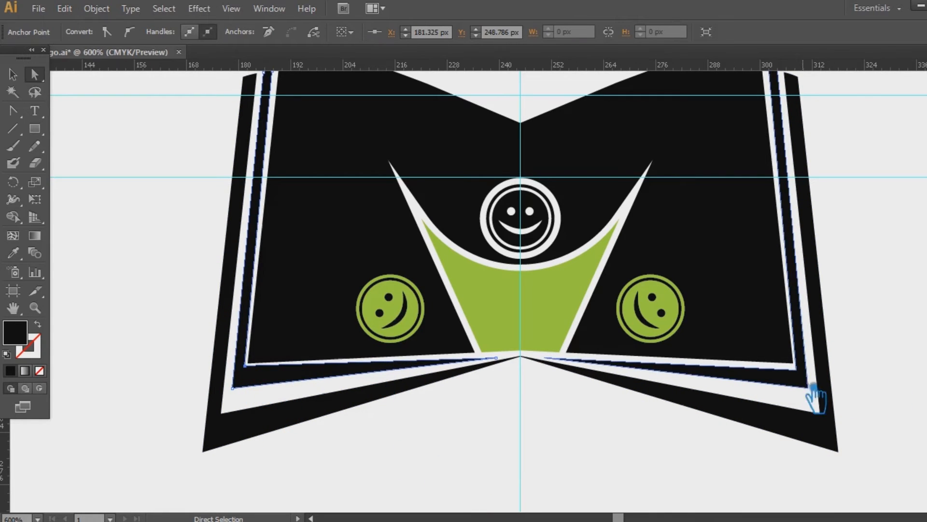
left_click(635, 443)
left_click_drag(521, 443, 501, 493)
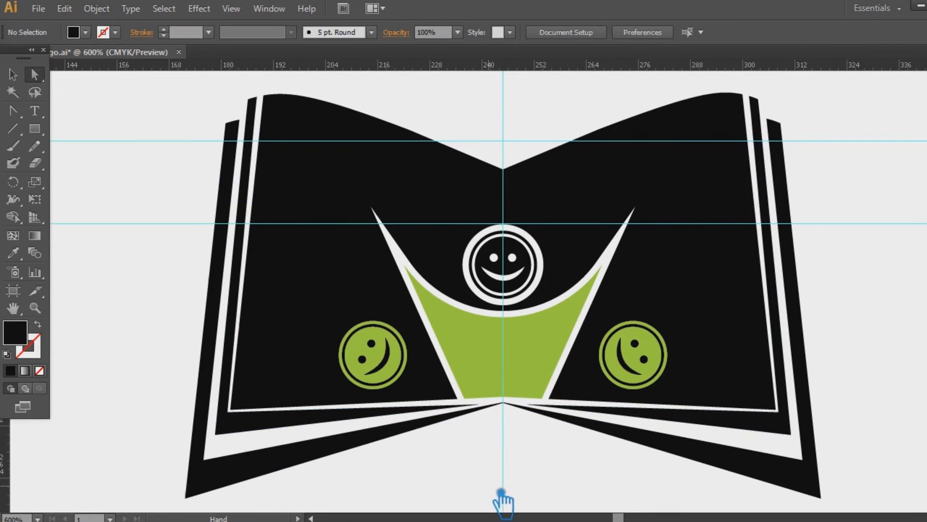
Raise the lower left and lower right corner anchors of the back page slightly by equal amounts
left_click_drag(275, 507, 289, 487)
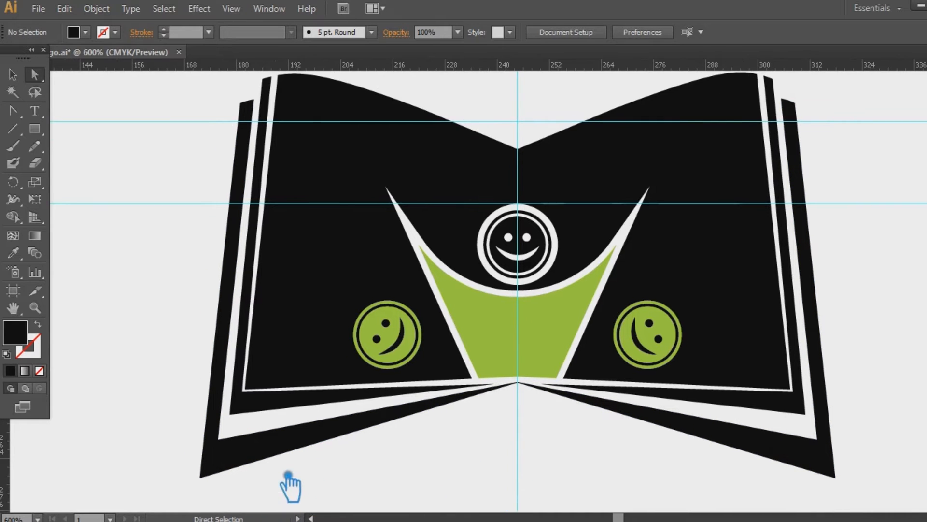
left_click(221, 440)
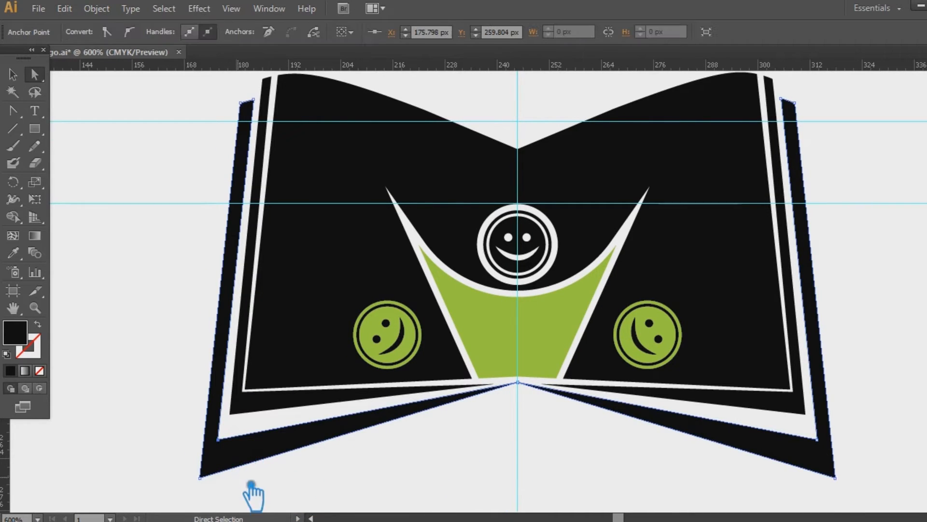
left_click_drag(170, 438, 168, 436)
key("Up")
key("Up")
key("Up")
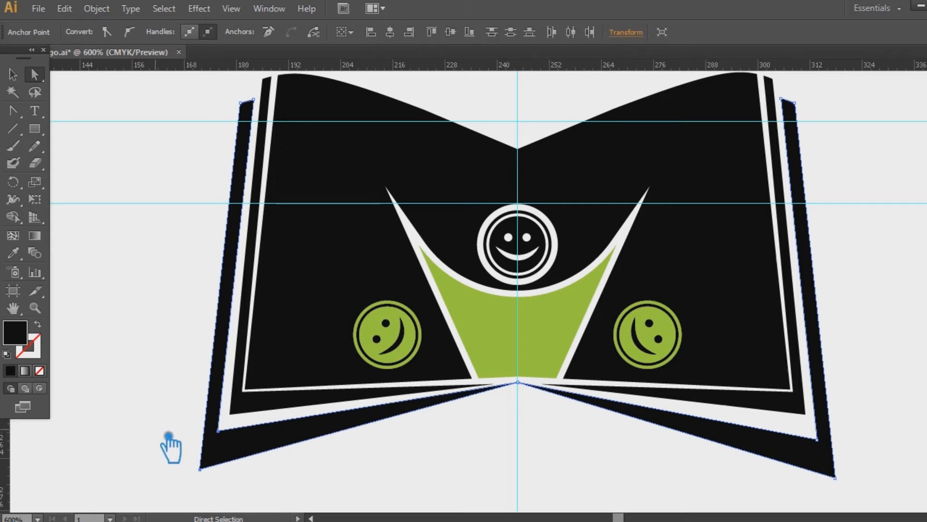
left_click_drag(801, 432, 799, 430)
key("Up")
key("Up")
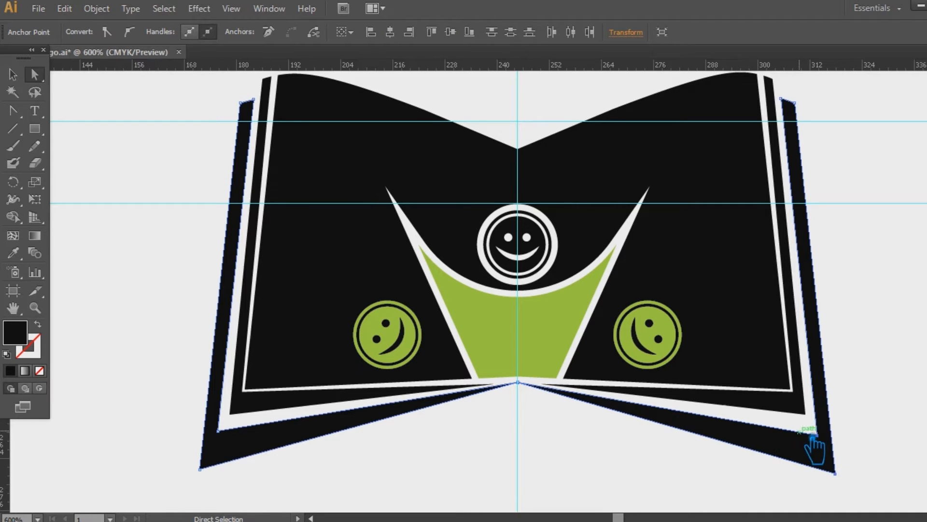
left_click(876, 234)
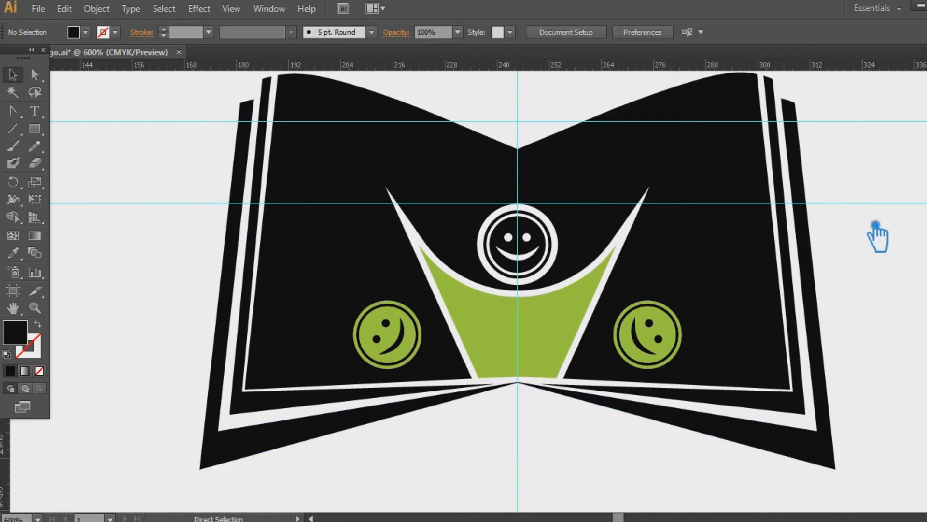
Snap the inner corner anchors of both middle page layers to the front page's lower corners so the gaps taper
key("ctrl+minus")
key("ctrl+plus")
key("ctrl+plus")
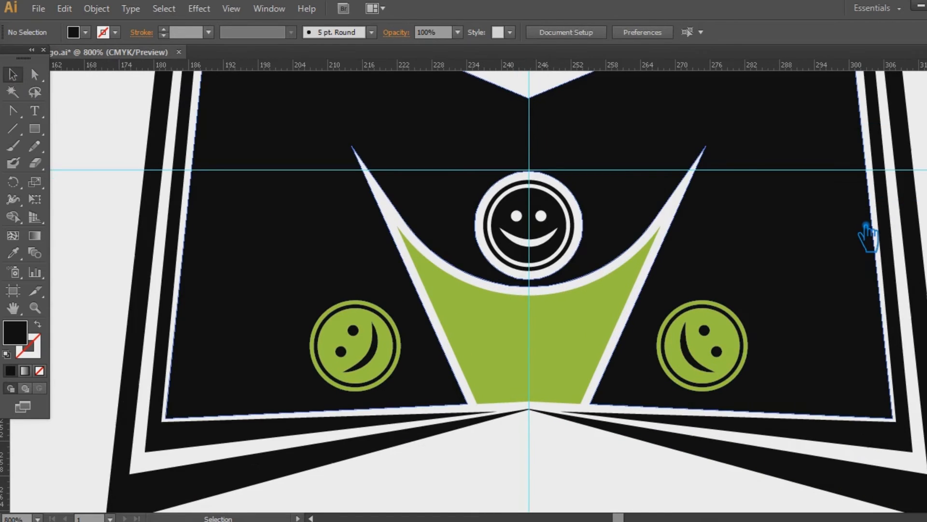
left_click(164, 418)
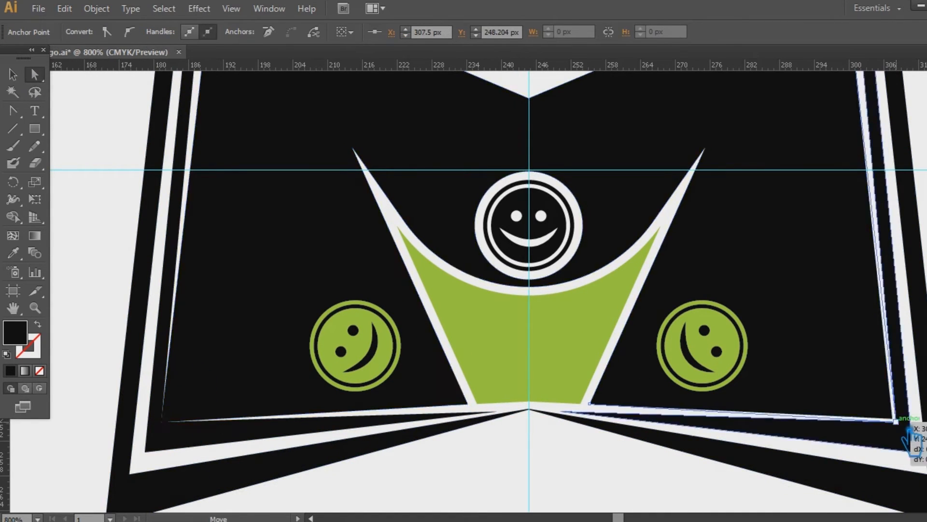
left_click(590, 478)
key("ctrl+minus")
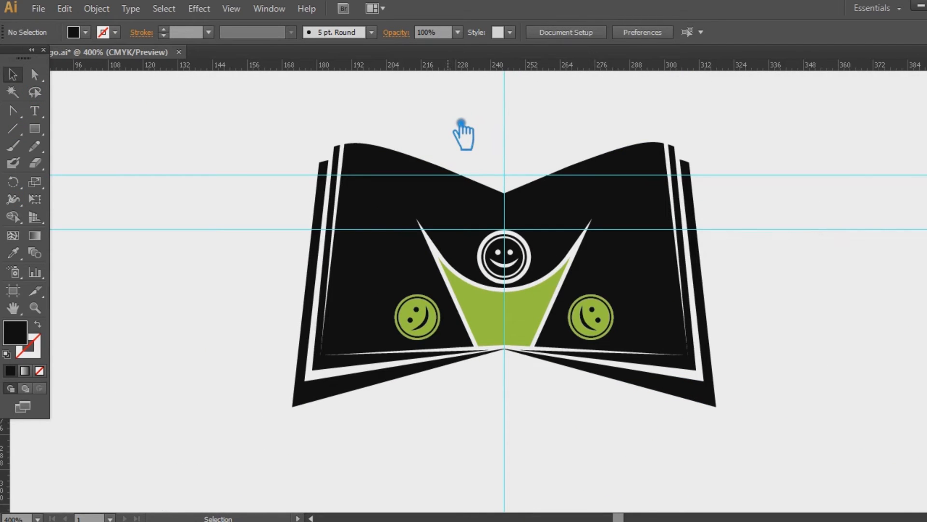
Ungroup the right and left side smileys into separate rings and faces
left_click(611, 313)
right_click(612, 314)
left_click(640, 399)
left_click(571, 417)
left_click(621, 319)
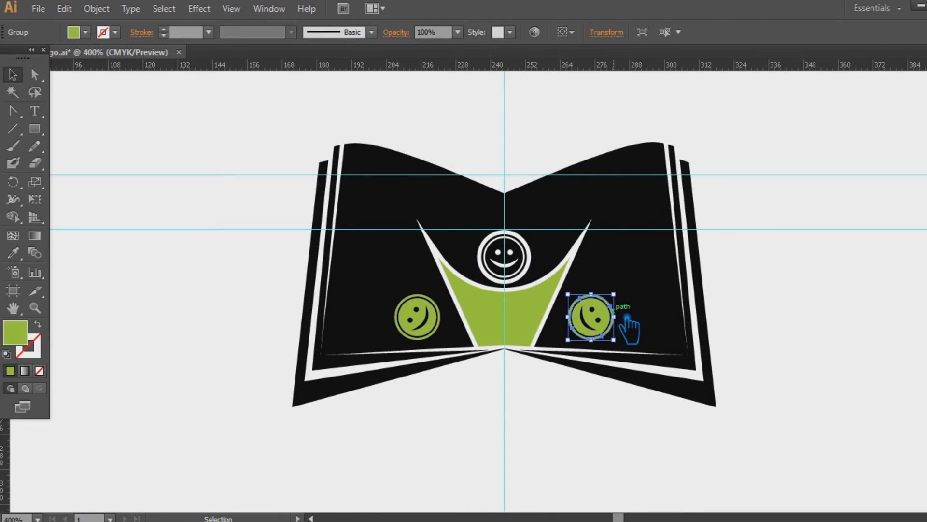
left_click(631, 286, "shift")
left_click(447, 422)
left_click(437, 309)
right_click(438, 308)
left_click(468, 394)
left_click(450, 422)
Divide the front page with the outer rings of both side smileys and ungroup the result
left_click(438, 312)
left_click(612, 314, "shift")
left_click(645, 288, "shift")
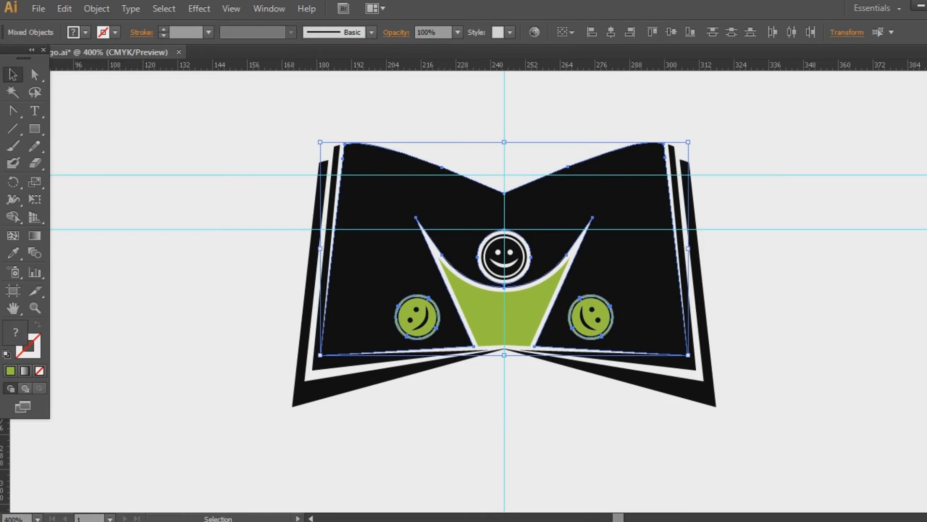
key("ctrl+shift+F9")
left_click(807, 419)
key("ctrl+shift+F9")
left_click(900, 317)
left_click(642, 263)
right_click(642, 262)
left_click(684, 348)
left_click(796, 321)
Delete the right smiley's ring and the divided black disc, and hide its green face
left_click(608, 304)
key("ctrl+x")
left_click(607, 309)
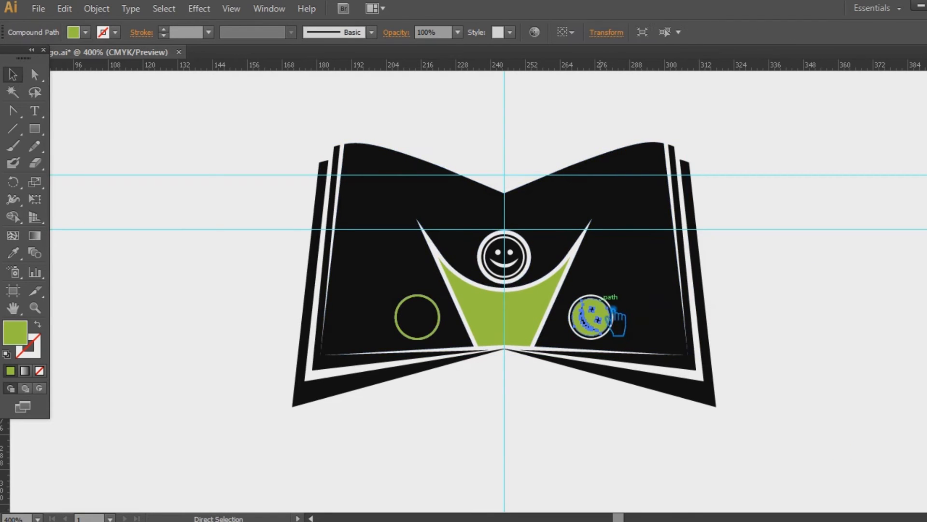
key("ctrl+x")
left_click(602, 313)
key("ctrl+x")
Delete the left smiley's green ring and the divided black disc covering its face
left_click(422, 335)
left_click(380, 445)
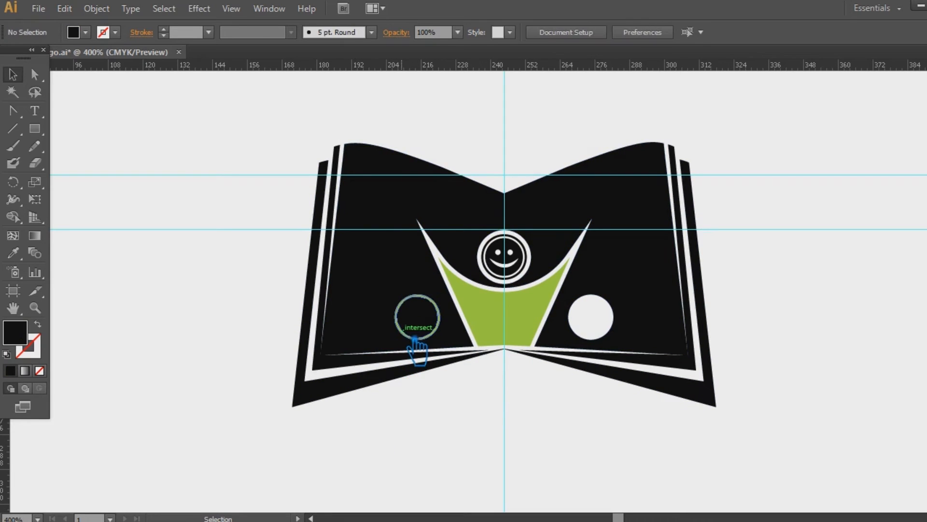
left_click(415, 338)
key("ctrl+x")
left_click(433, 332)
key("ctrl+x")
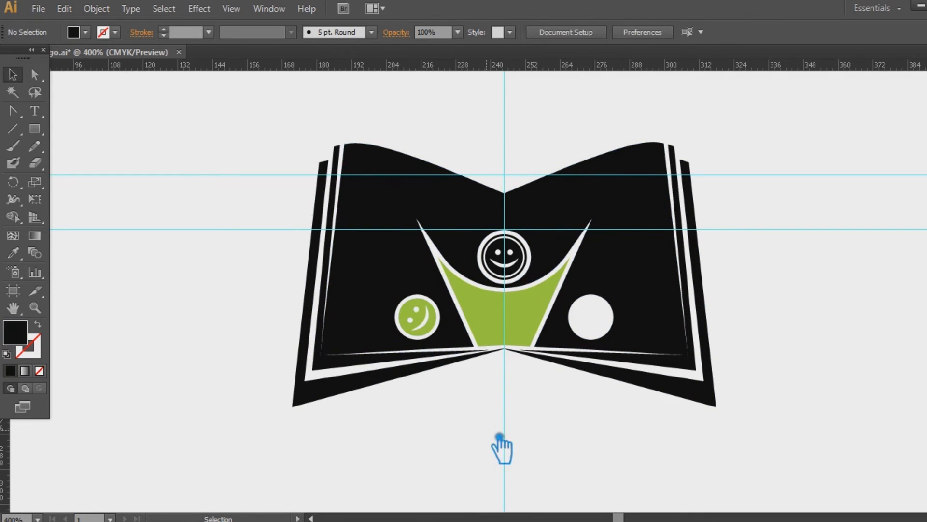
Show all hidden objects and delete the green tip below the book's spine
key("ctrl+alt+3")
left_click(539, 436)
left_click(506, 375)
key("ctrl+x")
Group the two side faces and recolour them black by sampling the centre smiley
left_click(431, 326)
left_click(607, 320, "shift")
key("ctrl+g")
left_click(13, 253)
left_click(521, 259)
left_click(13, 74)
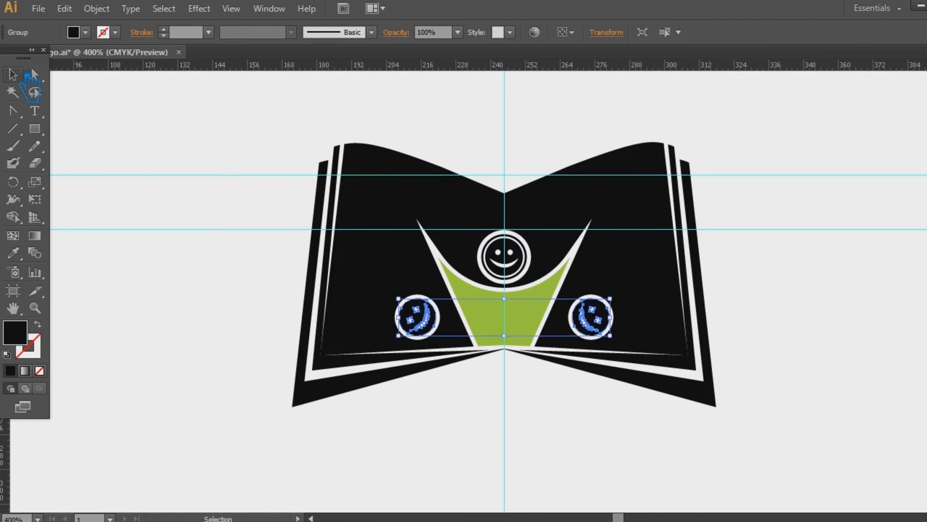
left_click(124, 136)
Move the inner end anchors of both middle page layers to the book's centre point on the vertical guide
key("ctrl+plus")
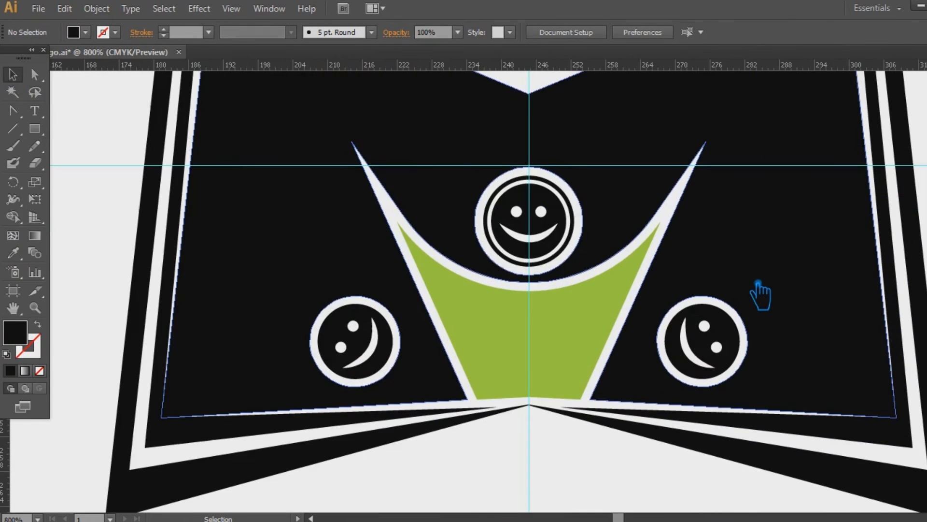
key("a")
left_click(502, 408)
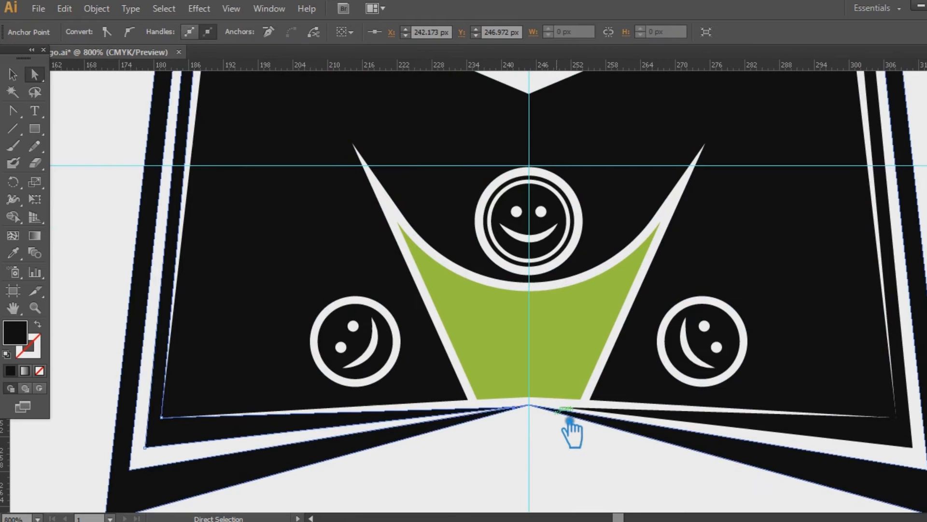
mouse_move(531, 406)
left_mouse_down()
mouse_move(561, 407)
mouse_move(533, 405)
mouse_move(543, 409)
left_mouse_up()
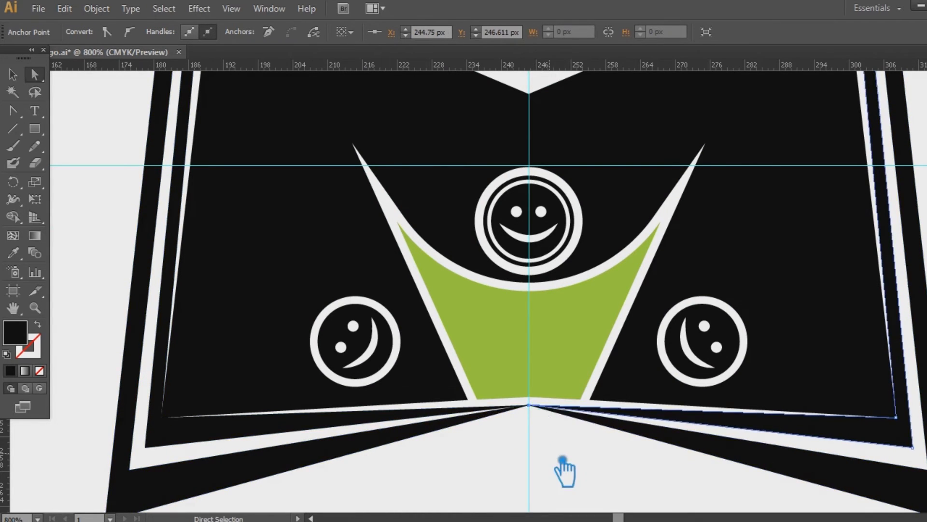
left_click(561, 465)
key("ctrl+minus")
key("ctrl+minus")
key("ctrl+minus")
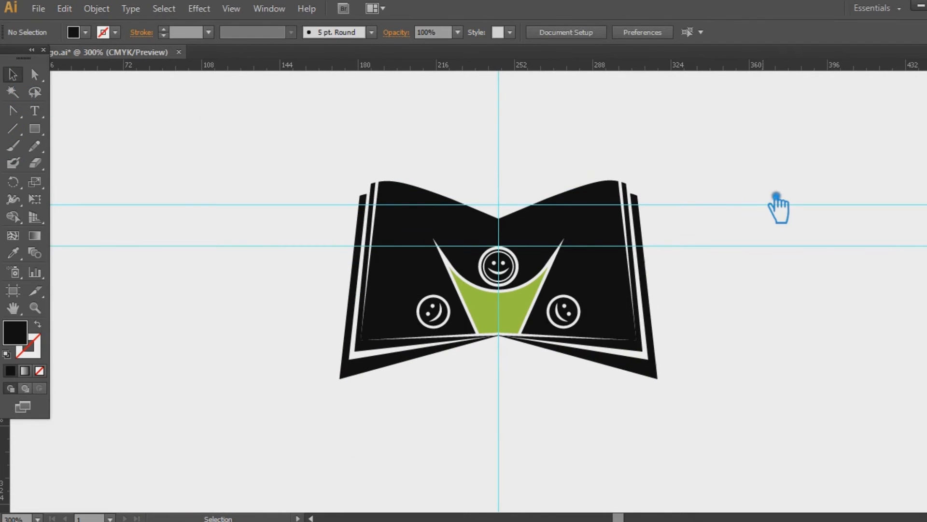
Remove the extra anchor near the top inner corner of the left middle page and straighten its edge
key("ctrl+plus")
key("ctrl+plus")
left_click_drag(495, 159, 602, 225)
left_click_drag(361, 163, 399, 146)
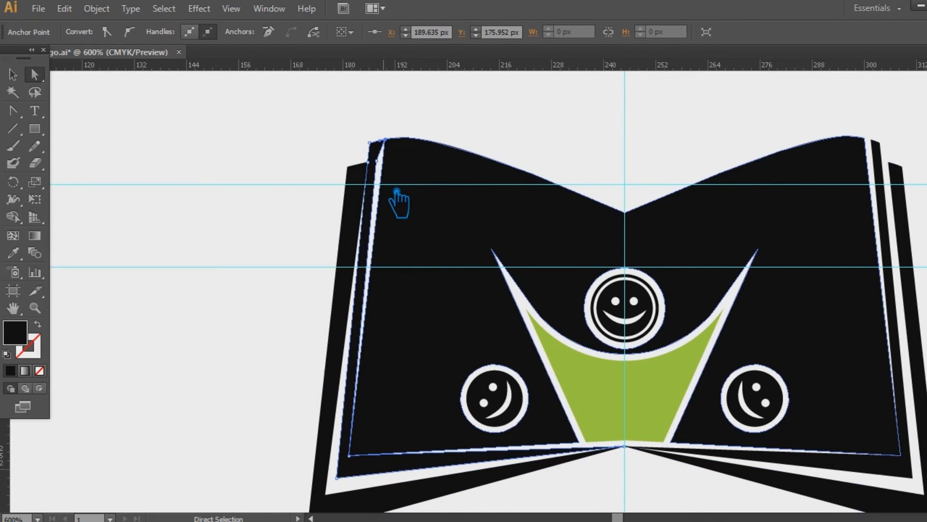
key("p")
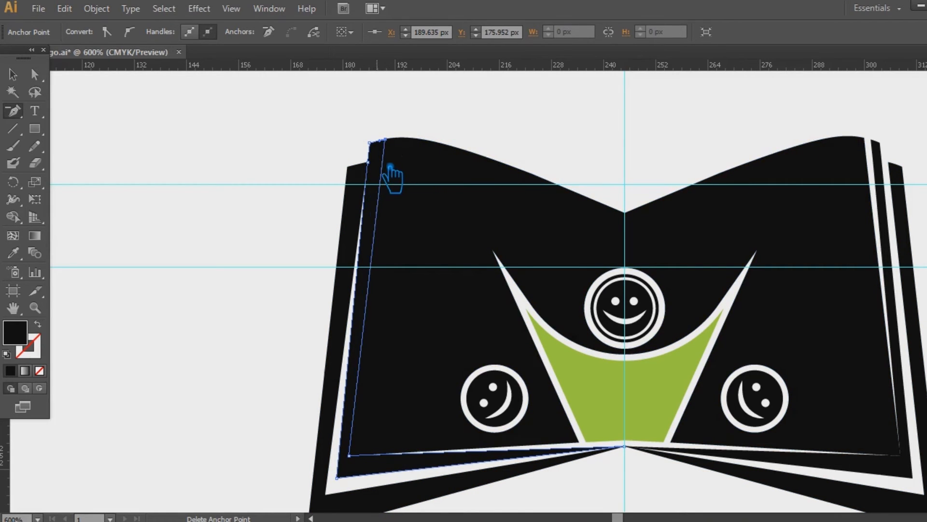
left_click(12, 74)
left_click(140, 112)
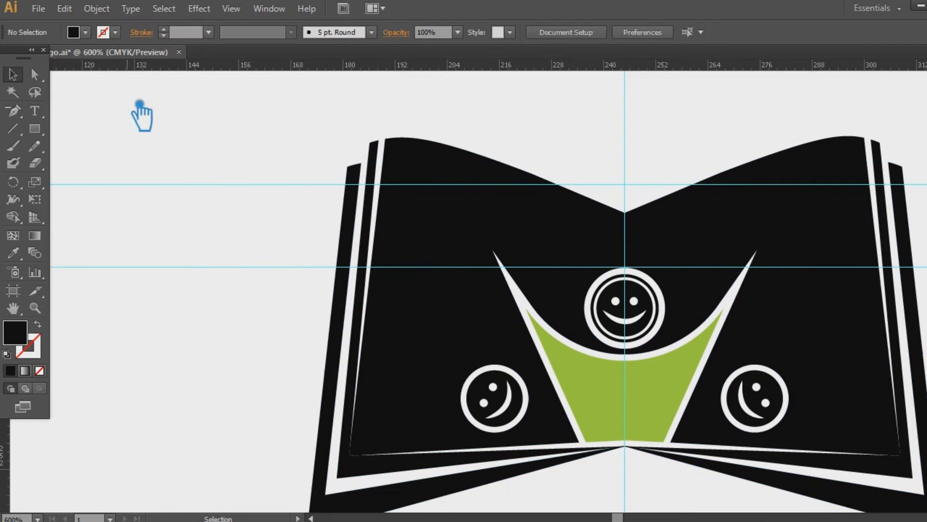
Delete the green body shape of the central figure
key("ctrl+minus")
key("ctrl+minus")
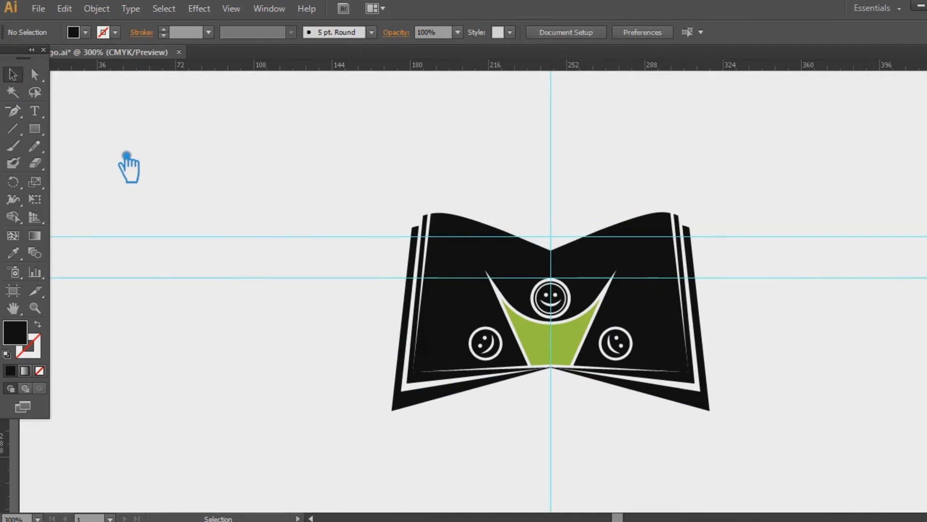
left_click(569, 356)
key("Delete")
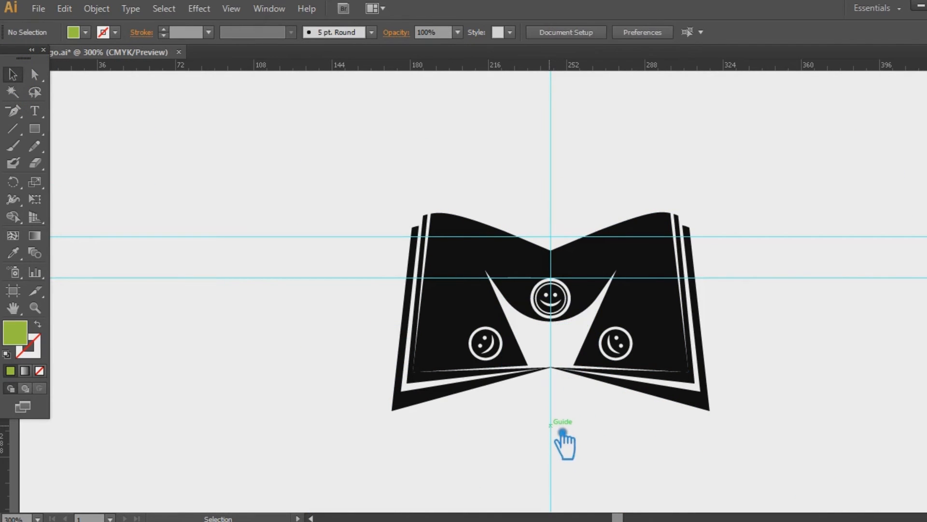
Draw two straight lines along the slanted sides of the central body cut-out, extending below the book's spine
mouse_move(484, 269)
left_mouse_down()
mouse_move(537, 368)
mouse_move(528, 365)
mouse_move(598, 462)
left_mouse_up()
key("v")
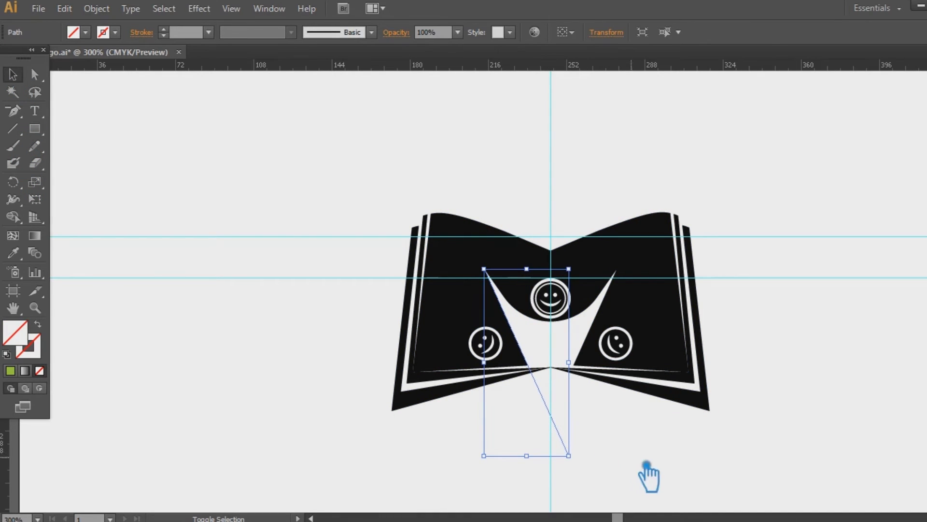
left_click(645, 464)
key("backslash")
left_click_drag(617, 269, 512, 374)
left_click(13, 75)
left_click(828, 393)
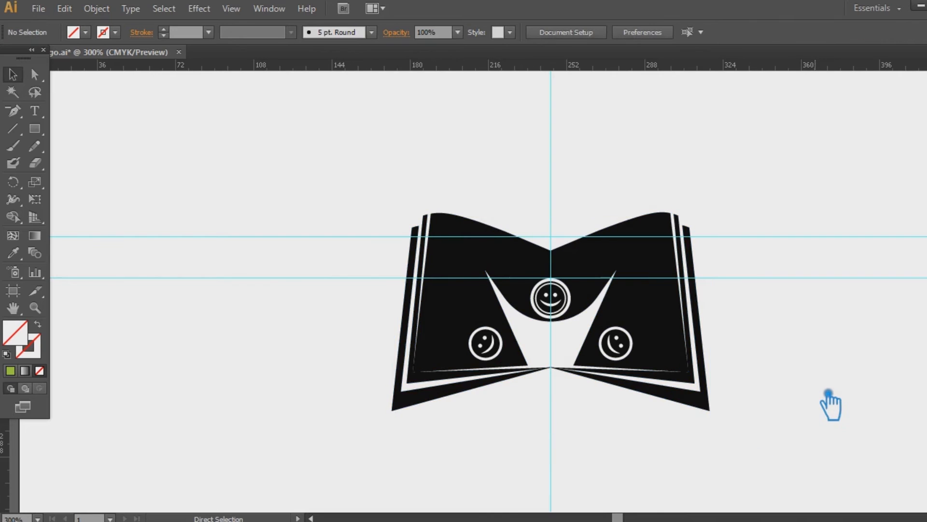
Divide the middle and back page layers with the two slanted lines and remove the pieces between them at the spine
key("ctrl+plus")
key("ctrl+plus")
left_click_drag(828, 393, 672, 189)
left_click(492, 389)
left_click_drag(490, 443, 432, 211)
left_click(926, 382)
left_click(808, 424)
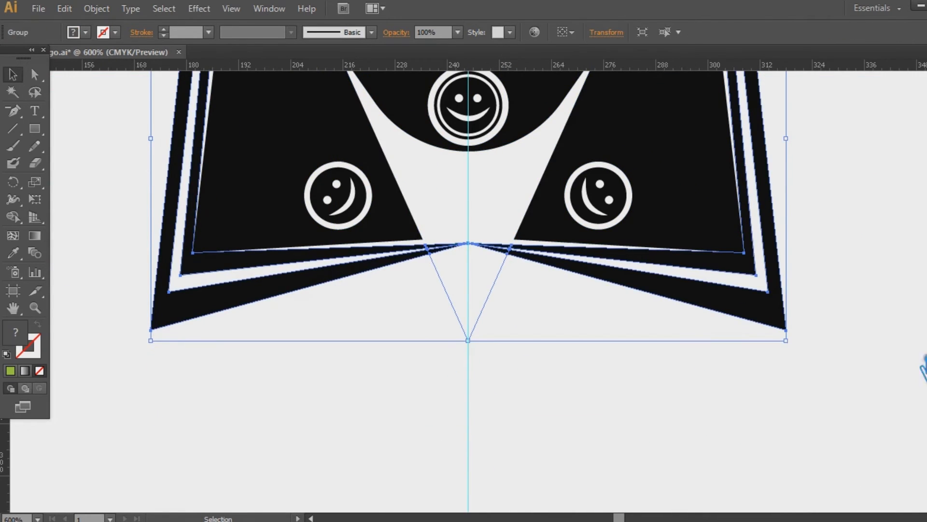
left_click(479, 267)
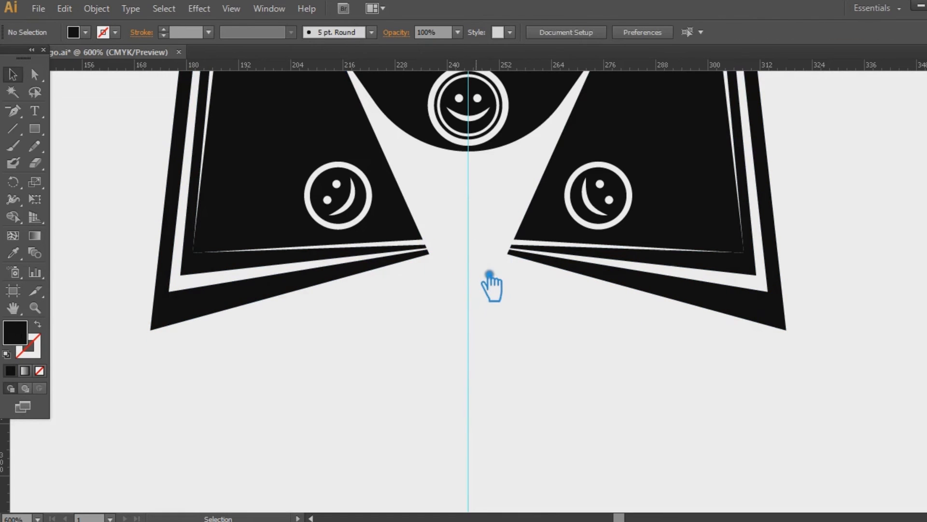
Move the upper inner corners of both middle page layers onto the front page's inner corners, closing the gap beneath it
left_click_drag(827, 217, 815, 313)
key("a")
left_click(419, 365)
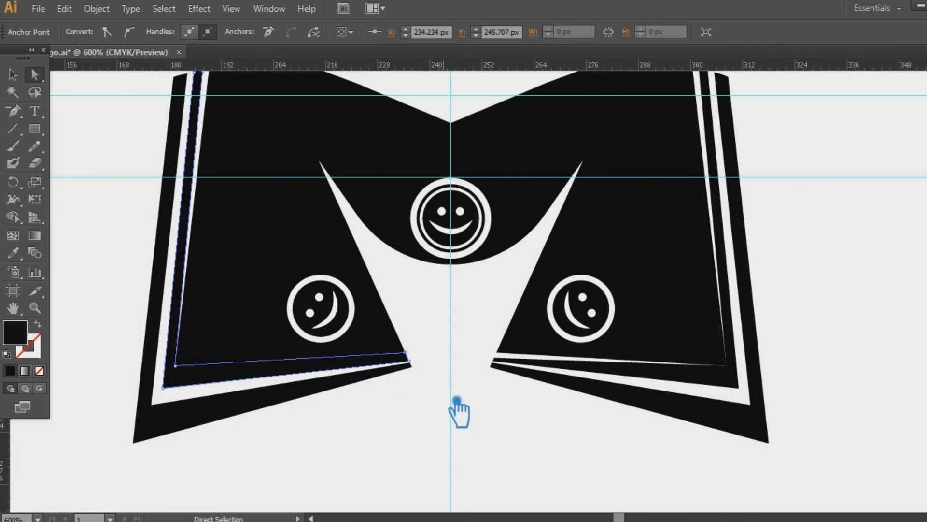
left_click(460, 430)
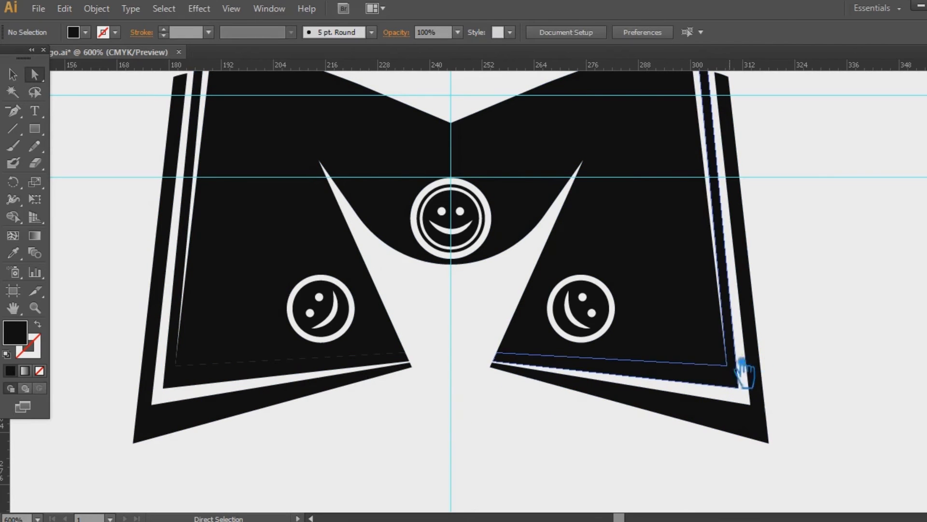
Lower the front page's two bottom outer corners slightly so they overlap the middle page layers
left_click(176, 366)
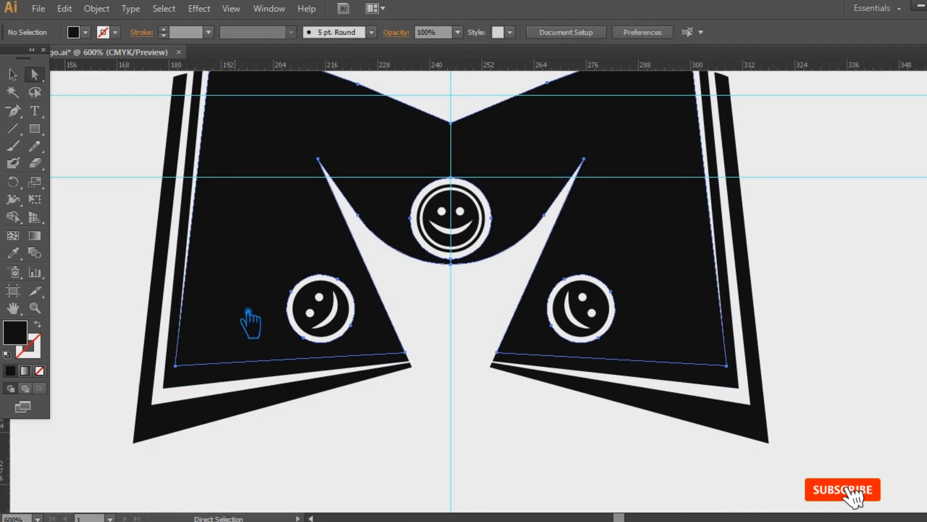
left_click(190, 379)
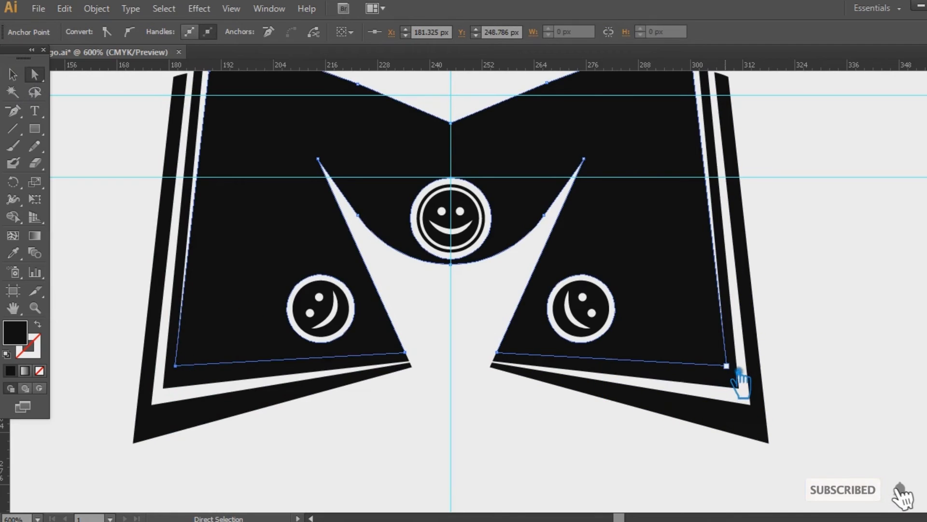
left_click(752, 378)
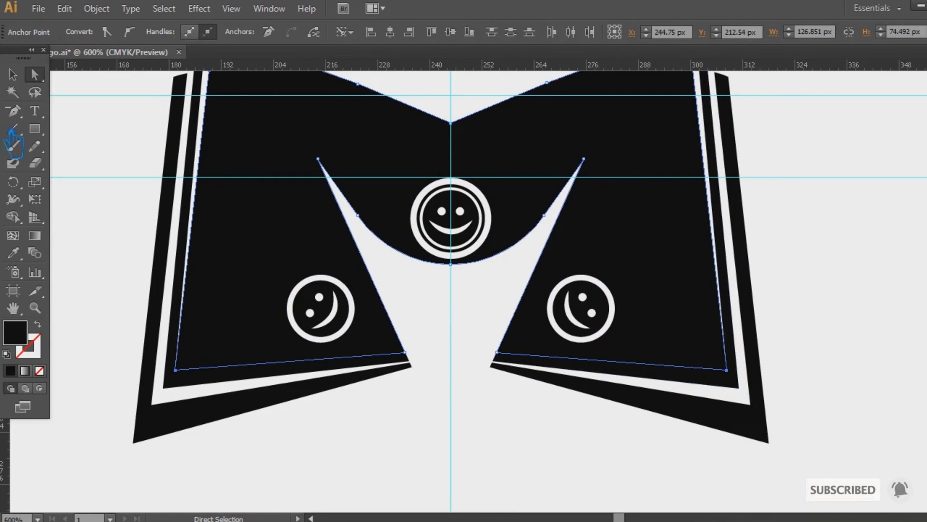
Select the overlapping front and middle page layers and unite them with Pathfinder
left_click(14, 76)
left_click_drag(299, 478, 175, 346)
left_click(736, 385, "shift")
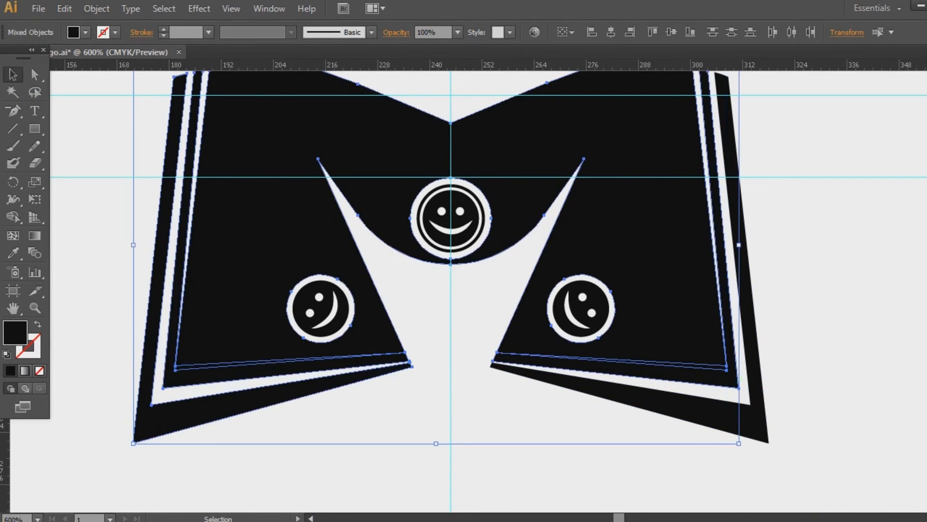
key("ctrl+shift+F9")
left_click(834, 419)
key("ctrl+shift+F9")
left_click(876, 315)
key("ctrl+minus")
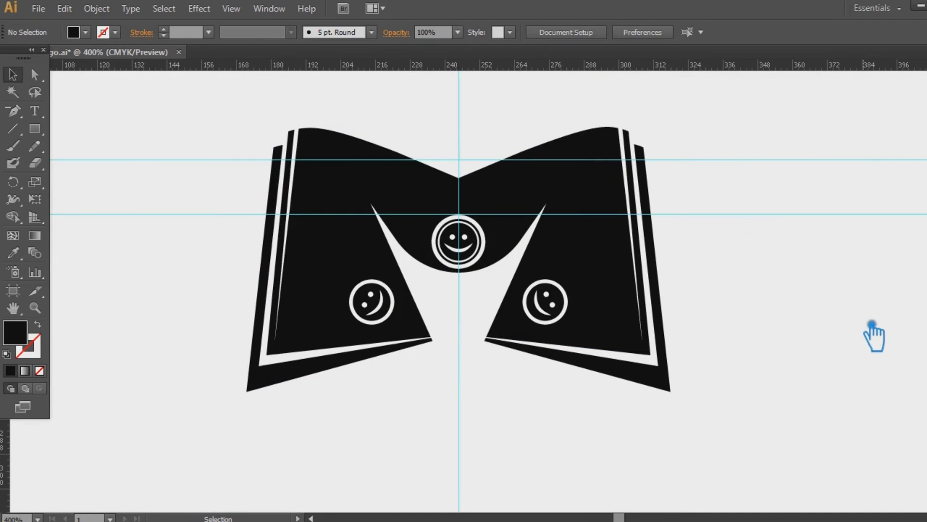
Raise the bottom corner anchors of both back page layers slightly to narrow the gap above them
key("a")
left_click_drag(307, 137, 312, 137)
left_click(832, 155)
left_click(13, 75)
key("space")
left_click_drag(757, 259, 737, 295)
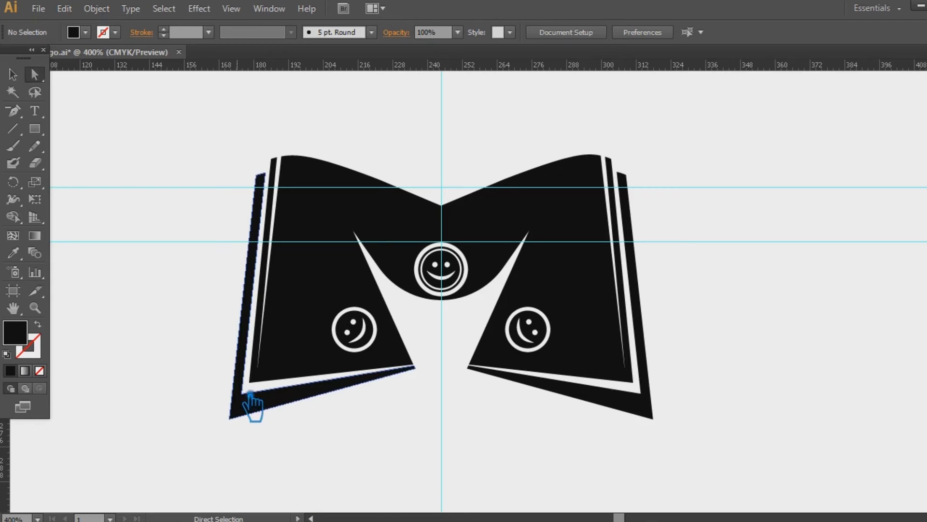
left_click_drag(199, 393, 192, 414)
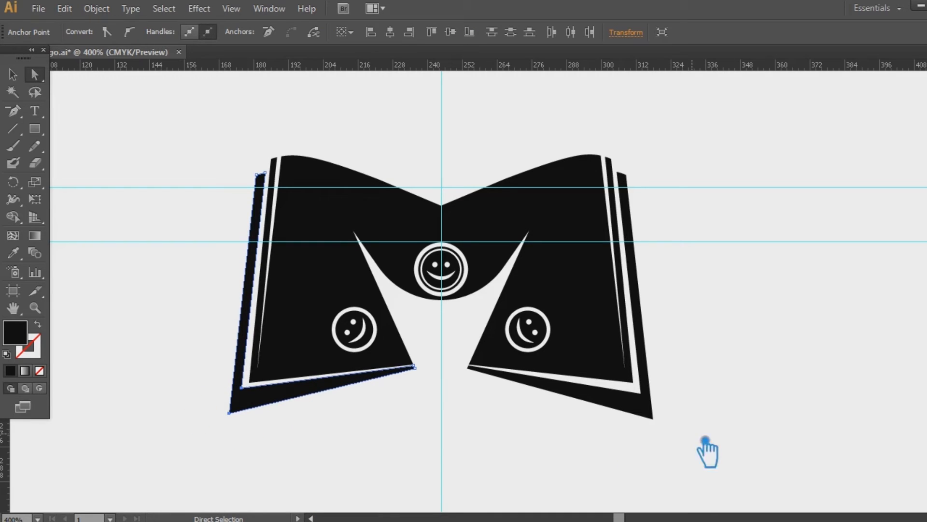
left_click_drag(619, 395, 617, 396)
left_click(502, 464)
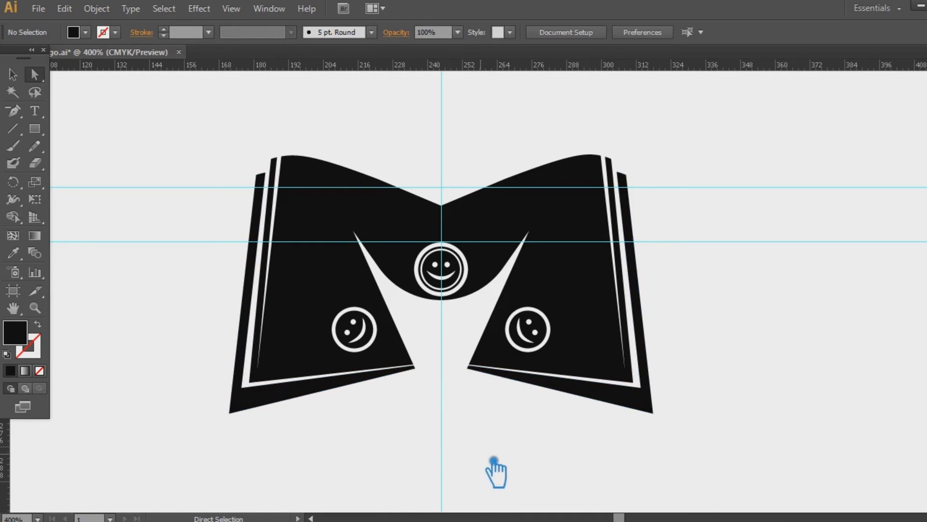
Extend the united pages' bottom outer corners to the back layers' inner corners, lowering them slightly to overlap
left_click(250, 382)
left_click_drag(249, 383, 241, 387)
left_click_drag(633, 382, 641, 387)
left_click(12, 74)
left_click(802, 248)
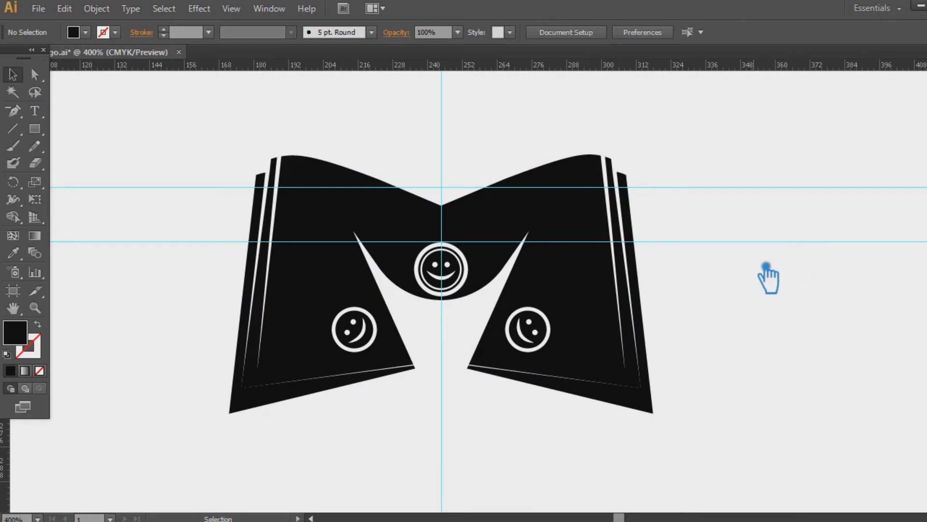
left_click(655, 395)
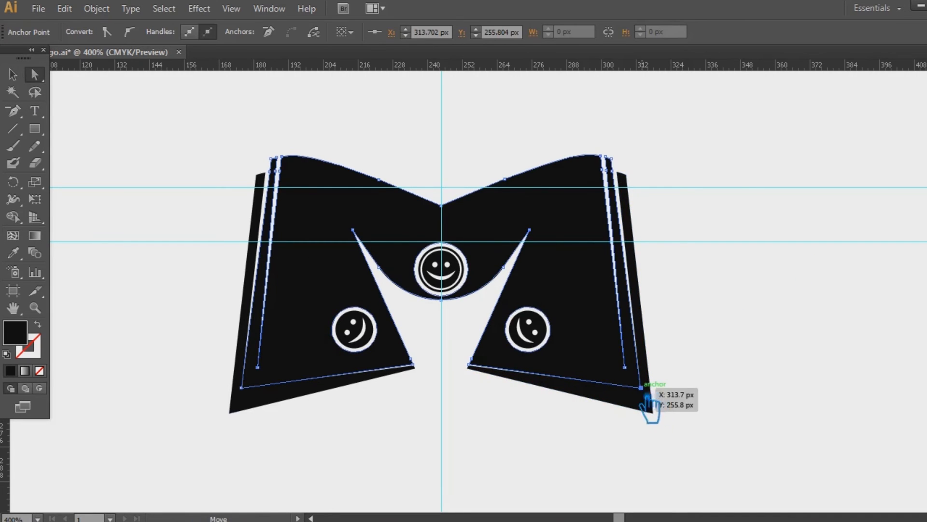
left_click(241, 389, "shift")
left_click(19, 76)
left_click(143, 159)
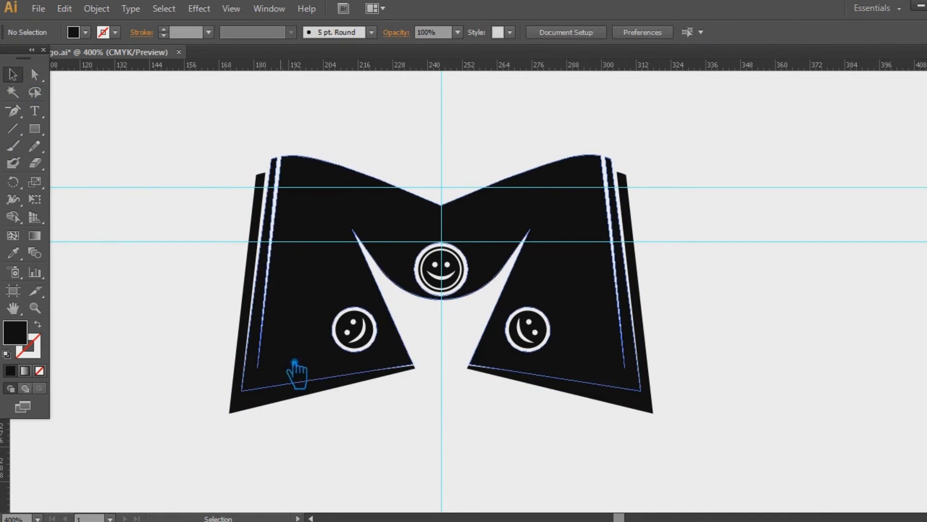
Delete the extra anchor point beside the left page's inner bottom corner
key("ctrl+plus")
key("ctrl+plus")
key("ctrl+plus")
left_click_drag(366, 417, 383, 277)
key("a")
left_click(299, 362)
key("minus")
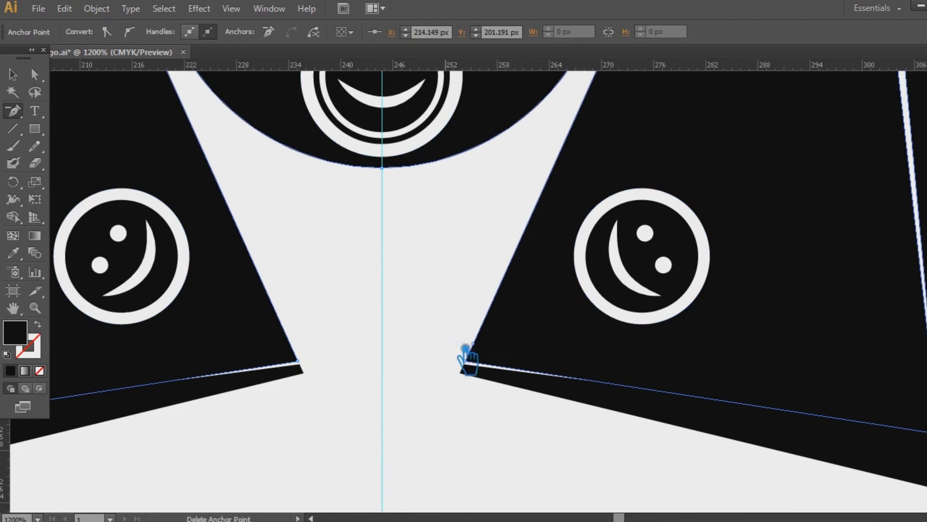
Place a horizontal guide just above the inner bottom corners and raise the left front-page corner to it
key("v")
left_click(364, 282)
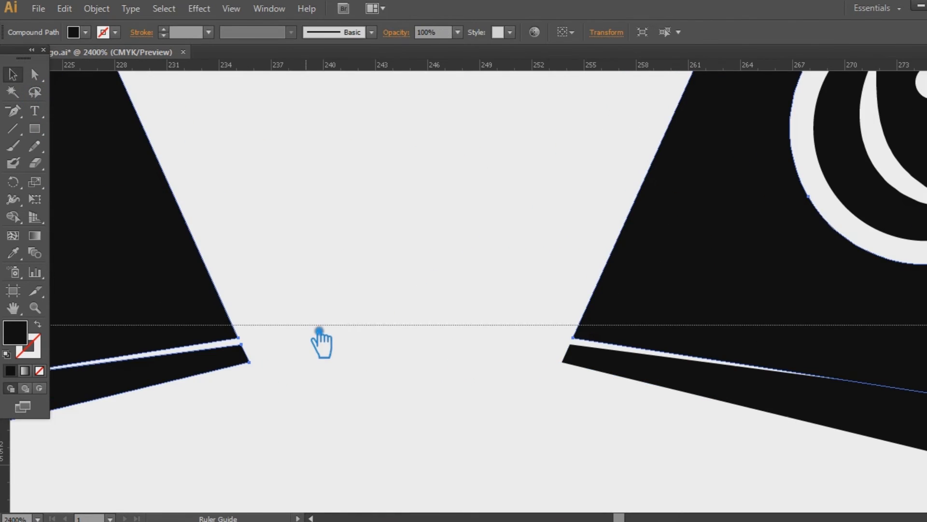
key("a")
left_click_drag(251, 343, 248, 332)
key("ctrl+z")
key("ctrl+plus")
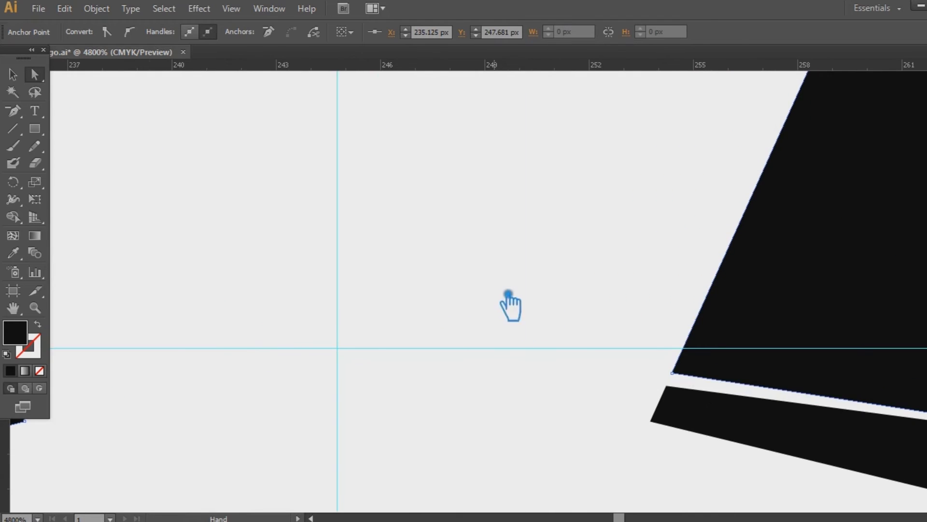
left_click_drag(508, 293, 764, 294)
left_click_drag(273, 380, 260, 355)
left_click_drag(569, 426, 236, 395)
left_click_drag(661, 426, 405, 426)
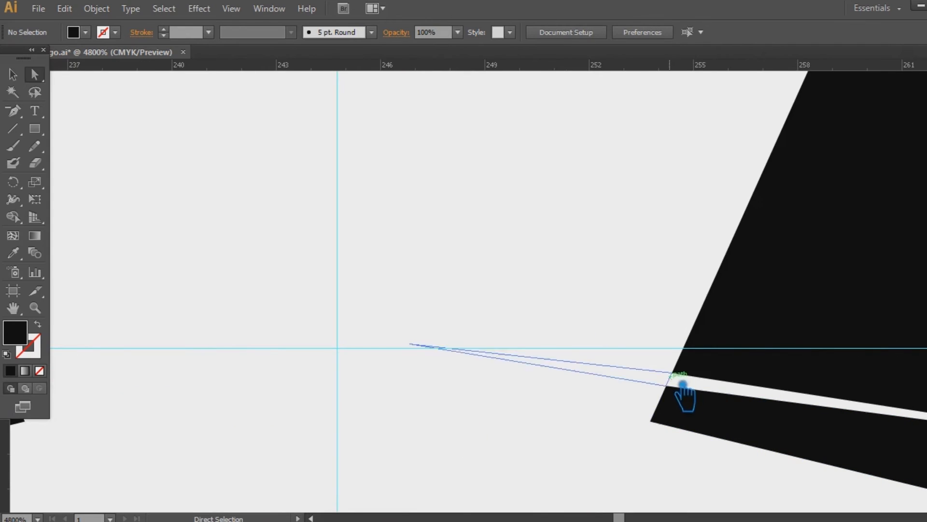
Raise the right front-page inner corner to the horizontal guide to match the opposite side
left_click(634, 380)
left_click(657, 378)
left_click_drag(673, 373, 699, 357)
left_click(505, 337)
key("ctrl+minus")
key("ctrl+minus")
key("ctrl+minus")
key("ctrl+minus")
key("ctrl+minus")
key("ctrl+minus")
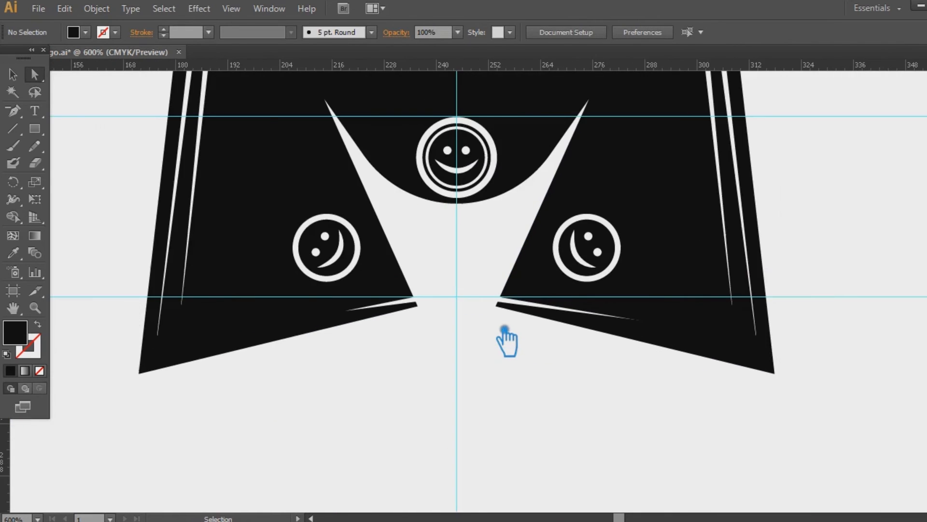
Unite all the book's page layers into one shape with Pathfinder
key("ctrl+minus")
key("ctrl+minus")
left_click(622, 327)
left_click(605, 301, "shift")
key("ctrl+shift+F9")
left_click(804, 384)
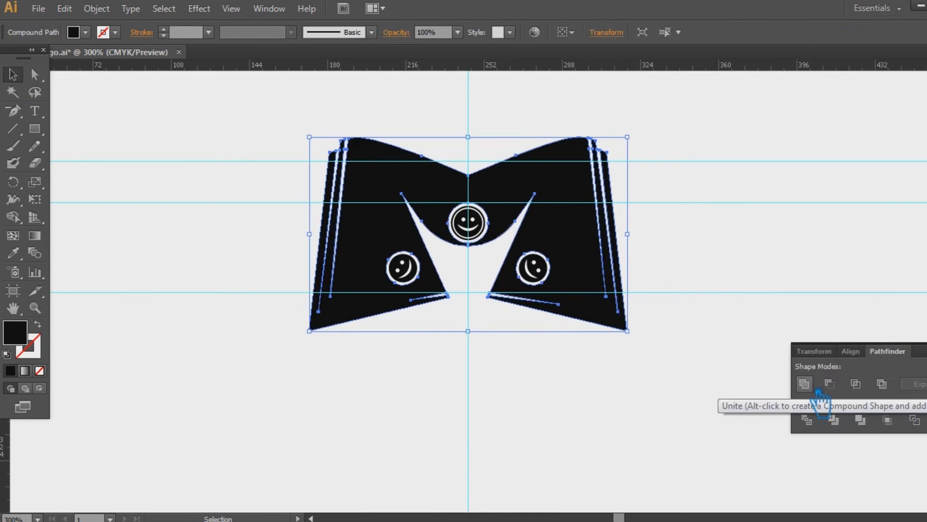
key("ctrl+shift+F9")
Undo the union of the page layers, the raised inner corners and the horizontal guide
key("ctrl+z")
key("ctrl+z")
key("ctrl+z")
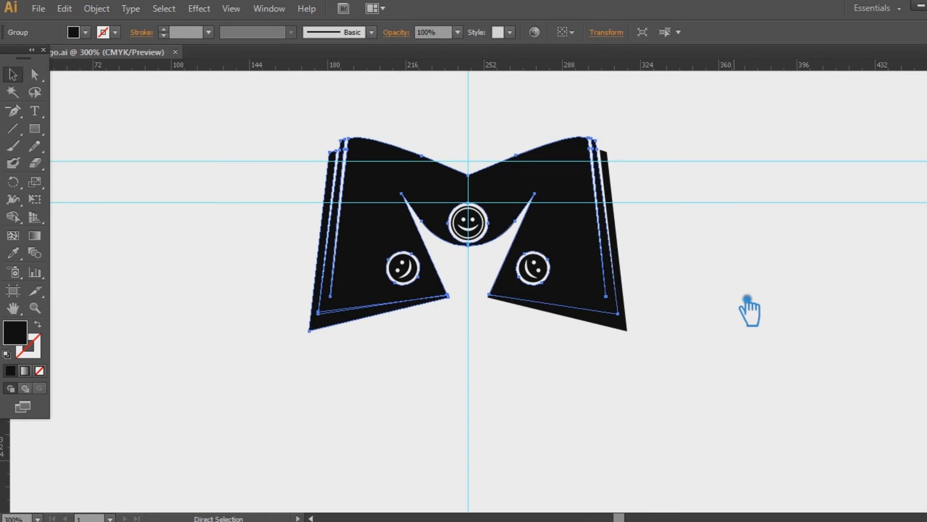
key("ctrl+z")
key("ctrl+z")
left_click(745, 289)
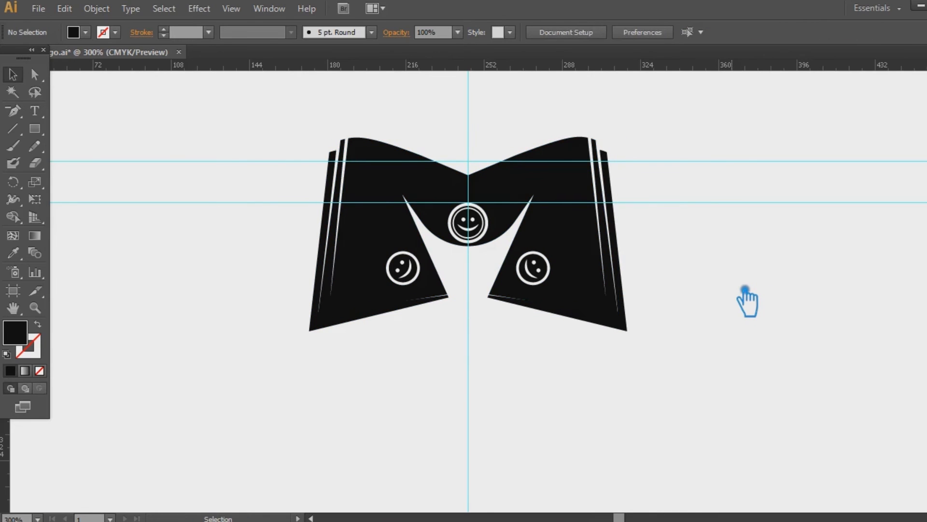
Select the book's lower part and delete the unfilled leftover shape beside the right page's inner corner
key("ctrl+=")
key("ctrl+=")
key("ctrl+=")
left_click_drag(611, 391, 325, 295)
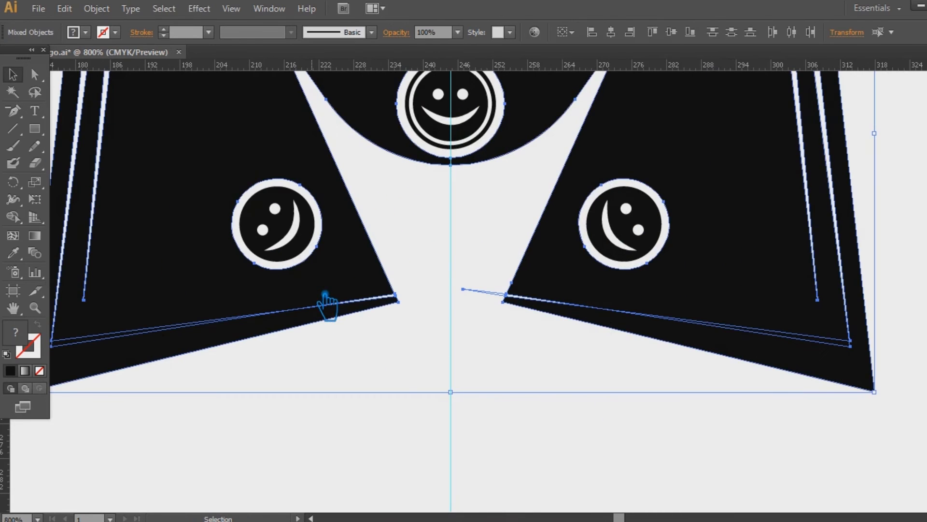
key("ctrl+shift+F9")
left_click(488, 291)
key("Delete")
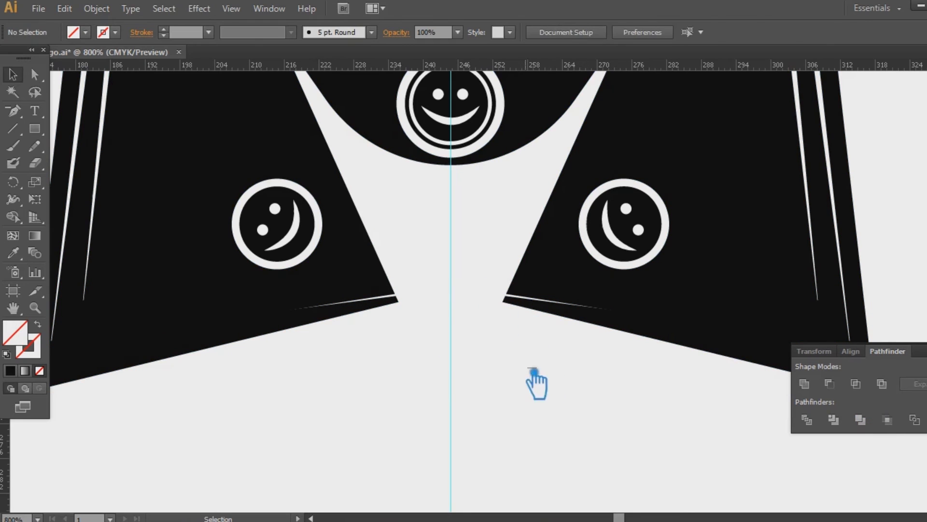
Select all the artwork and unite the book's page layers into a single compound path
key("ctrl+a")
left_click(804, 383)
key("ctrl+shift+F9")
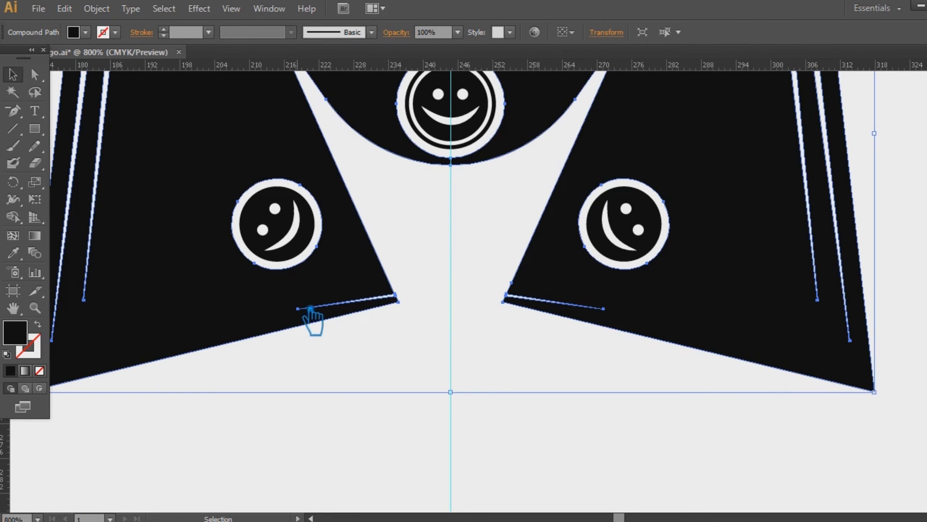
Place a horizontal guide just above the pages' inner bottom corners and raise both front-page corners to widen the gaps
left_click(492, 360)
scroll(492, 360, "up", 4)
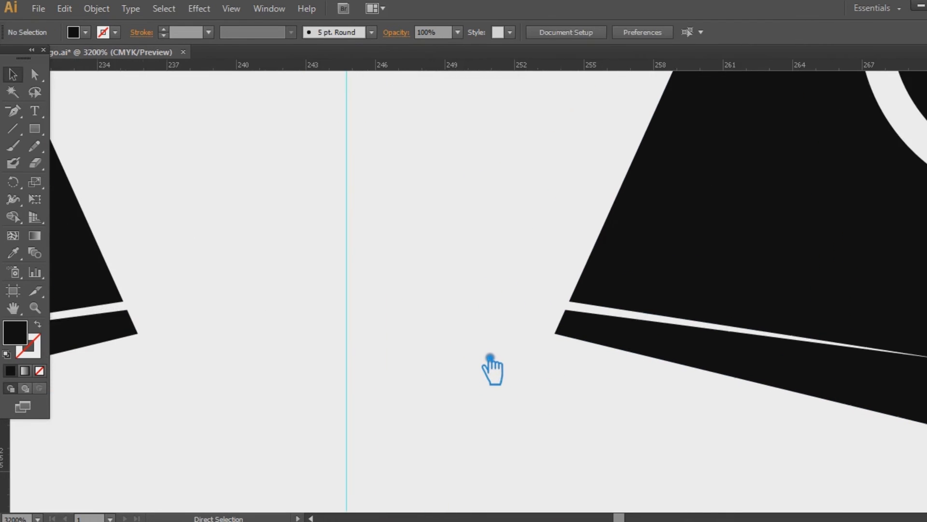
left_click_drag(340, 277, 513, 224)
left_click_drag(321, 66, 307, 243)
key("a")
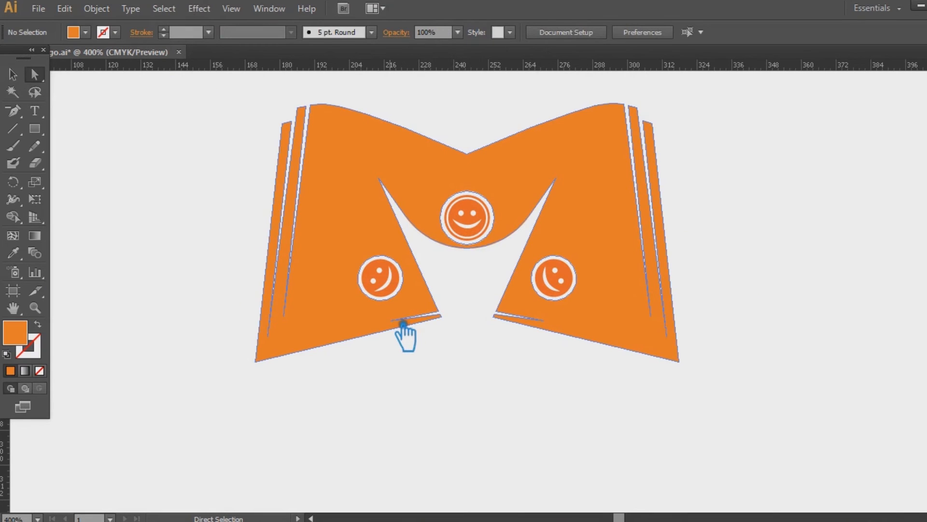
Lengthen both tapered bottom gaps by moving their tip anchors symmetrically outward from the spine
left_click(404, 327)
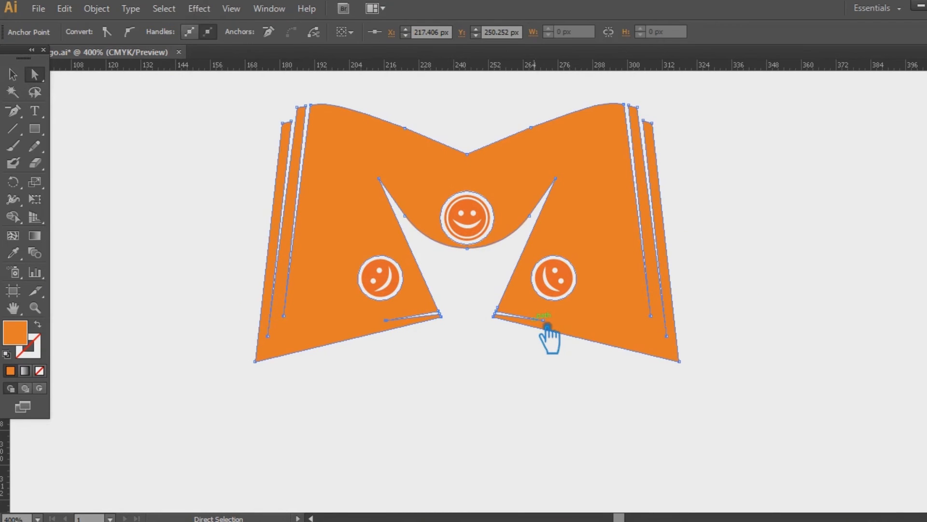
left_click(543, 320)
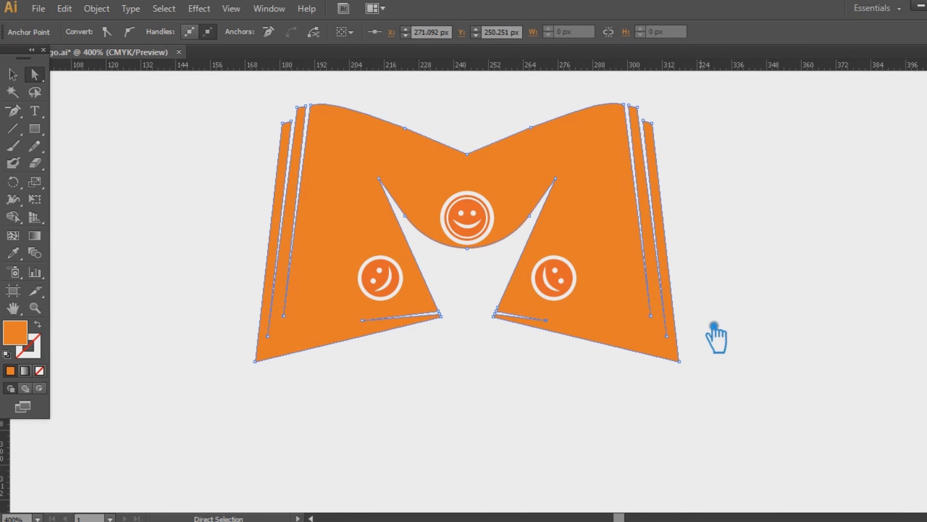
key("p")
key("v")
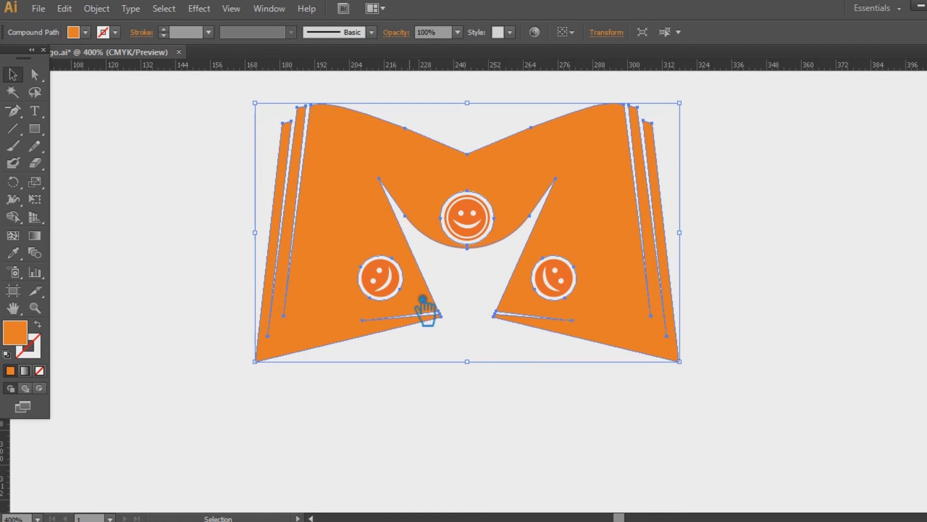
Examine the tapered bottom gaps near the spine up close and the complete book logo at smaller scale
key("ctrl+plus")
key("ctrl+plus")
key("ctrl+plus")
key("ctrl+plus")
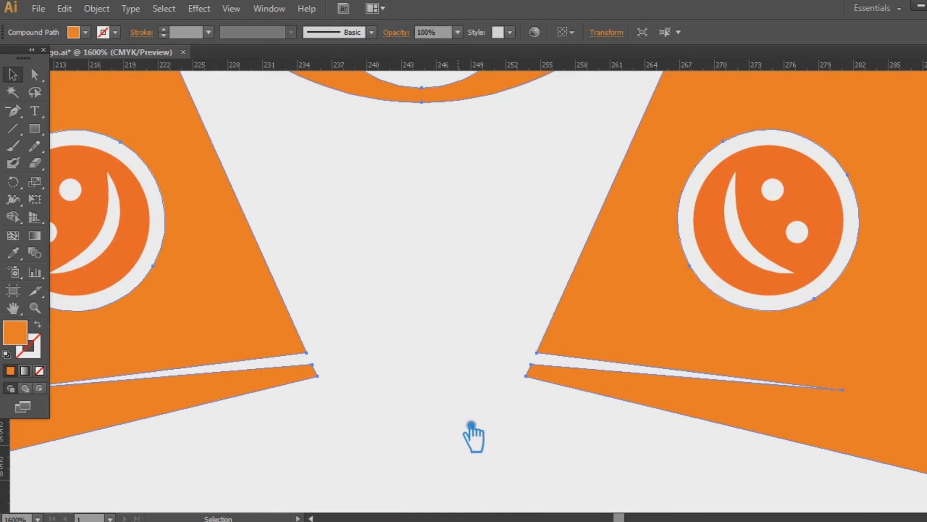
key("ctrl+minus")
key("ctrl+minus")
key("ctrl+minus")
key("ctrl+shift+a")
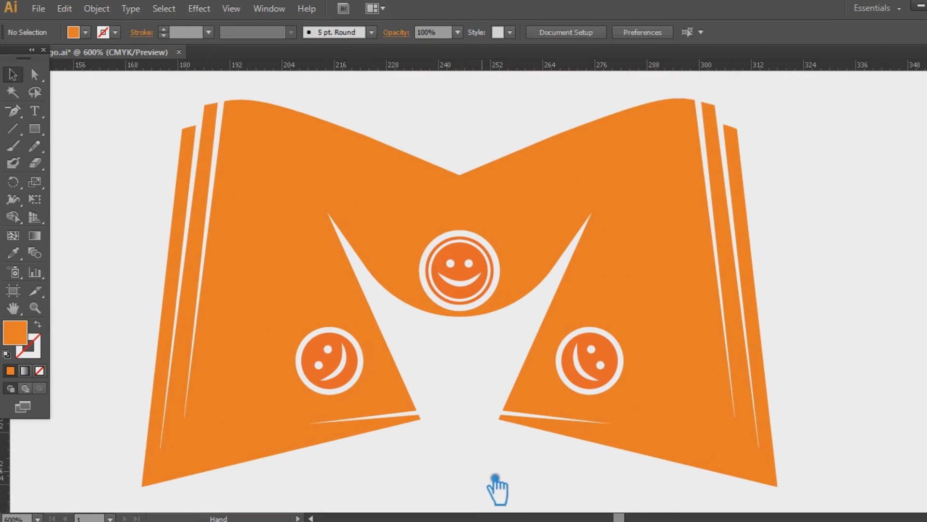
left_click_drag(495, 478, 490, 461)
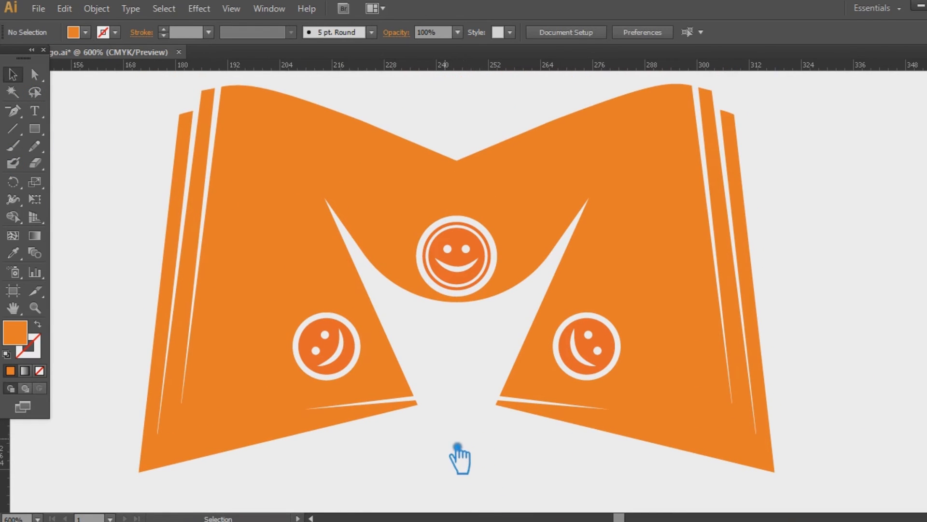
key("ctrl+minus")
key("ctrl+minus")
key("ctrl+minus")
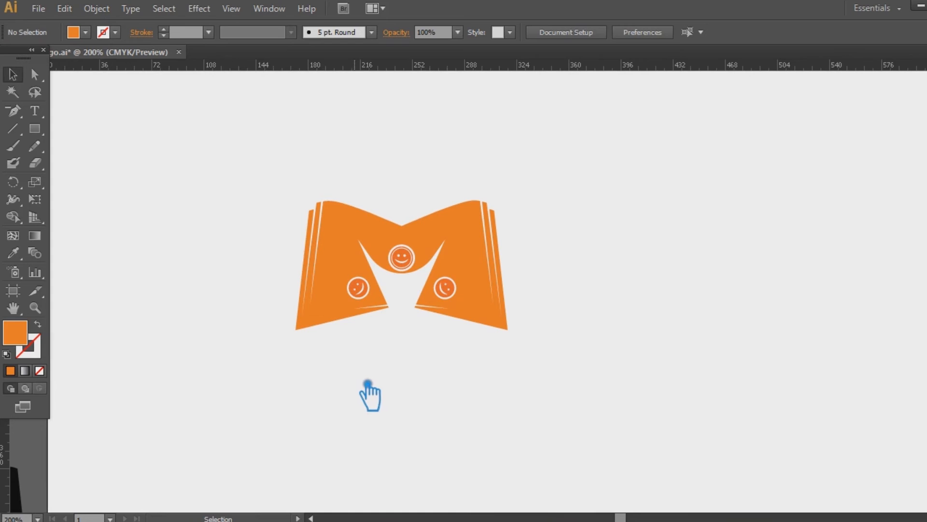
Match the fill of the three smiling faces to the book's orange
left_click(471, 235)
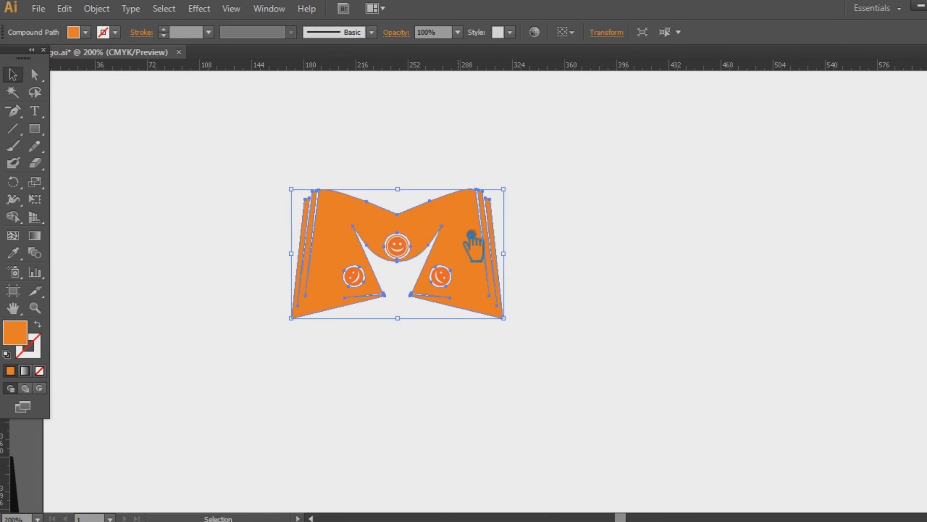
double_click(23, 335)
left_click(436, 153)
left_click(402, 248)
left_click(18, 256)
left_click(12, 74)
left_click(245, 182)
left_click(344, 225)
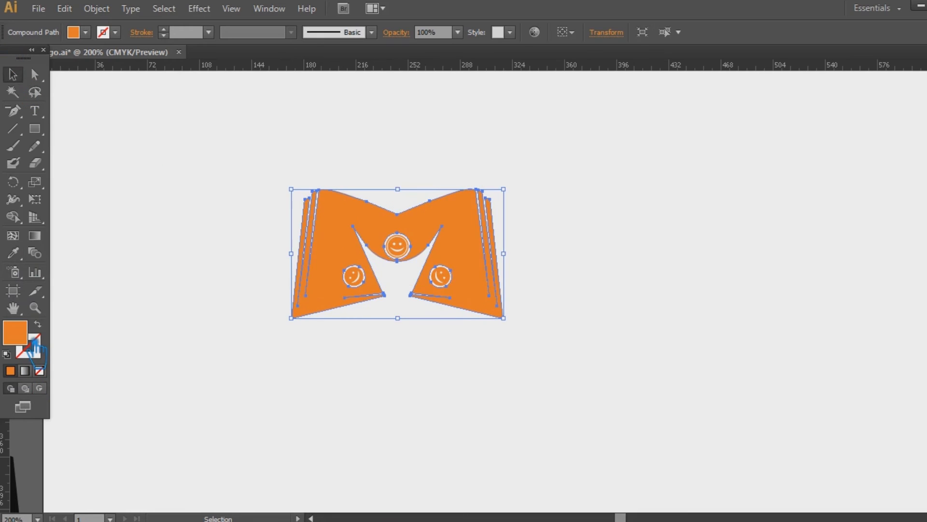
Try a golden yellow fill on the book shape
double_click(24, 338)
left_click_drag(282, 309, 282, 284)
left_click(419, 131)
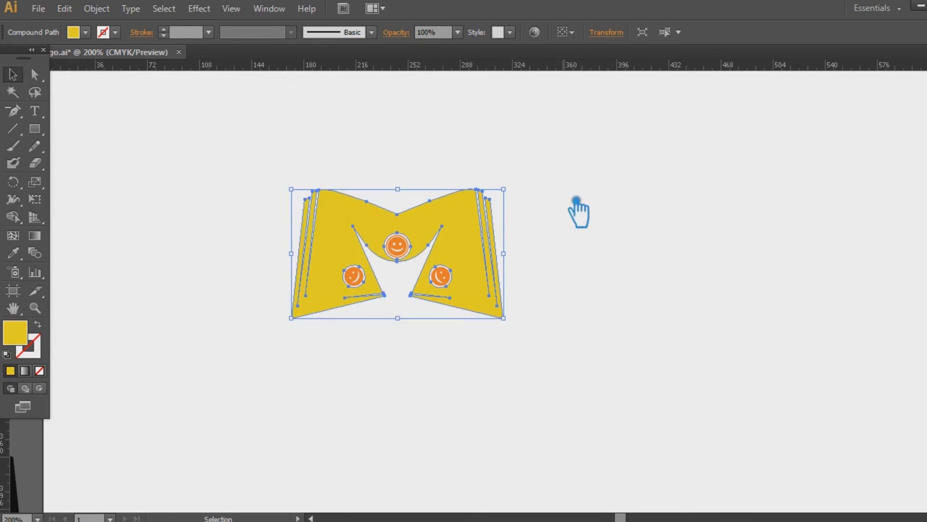
left_click(227, 166)
Change the book shape's fill to a light, muted orange
left_click(469, 228)
double_click(19, 333)
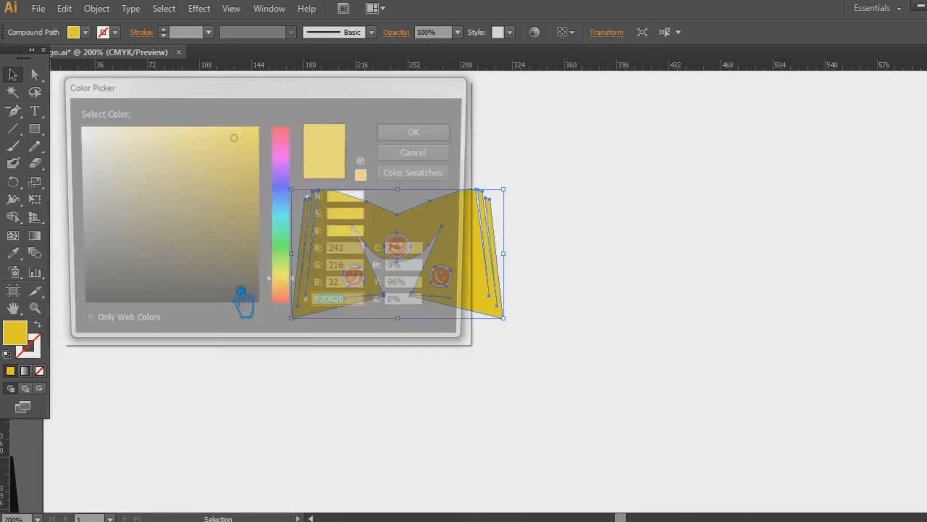
left_click(296, 244)
left_click_drag(294, 261, 290, 297)
left_click_drag(179, 160, 160, 133)
left_click(419, 131)
left_click(679, 204)
Sample the book's light orange onto the three smiling faces with the Eyedropper
left_click(397, 245)
left_click(13, 252)
left_click(363, 209)
left_click(14, 75)
left_click(575, 256)
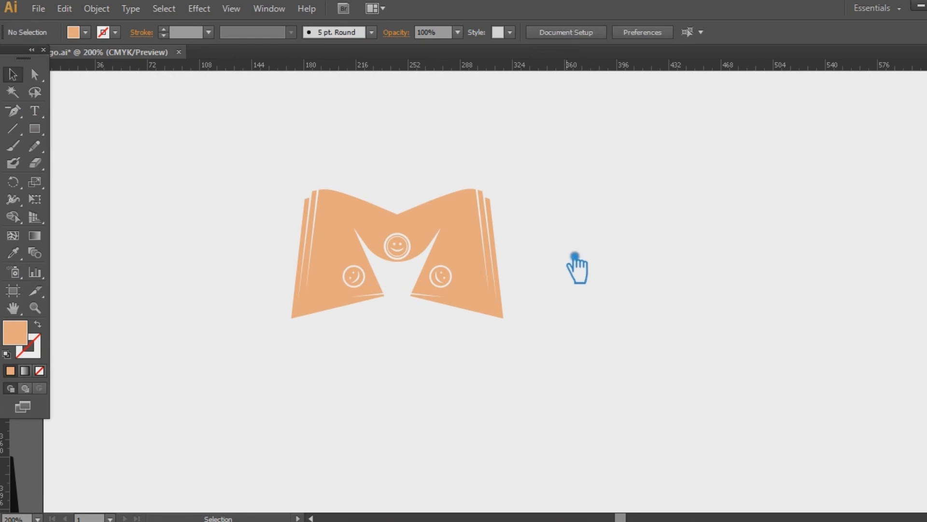
Give the book shape a slightly darker muted orange fill than the faces
left_click(416, 254)
left_click(346, 223)
double_click(16, 333)
left_click(175, 167)
left_click(419, 131)
left_click(607, 213)
Save the document and scale the whole book logo down proportionally to about two thirds of its size
key("a")
left_click_drag(546, 391, 220, 171)
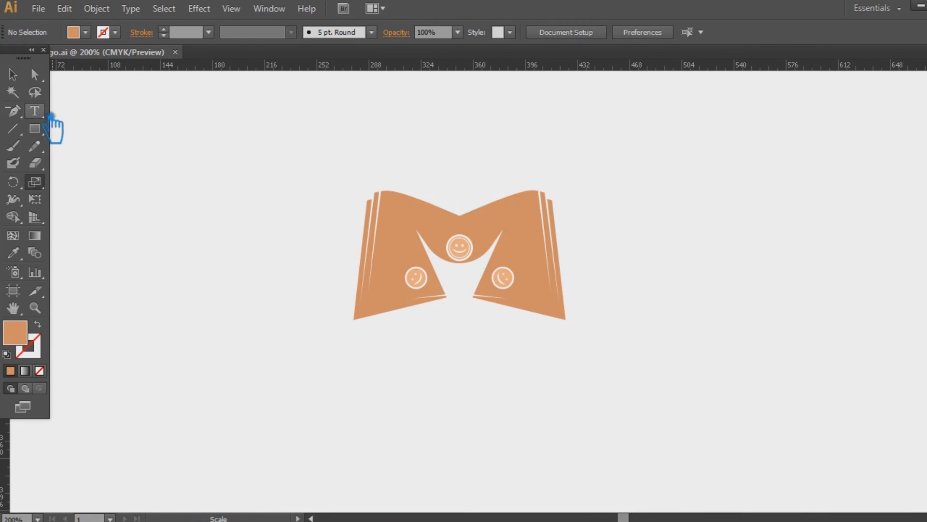
left_click(50, 117)
left_click_drag(533, 226, 533, 225)
left_click_drag(566, 188, 529, 209)
left_click(620, 223)
Add the text TEACHING GROUP below the book in Racon Basic at 24 pt
left_click(34, 111)
left_click(353, 338)
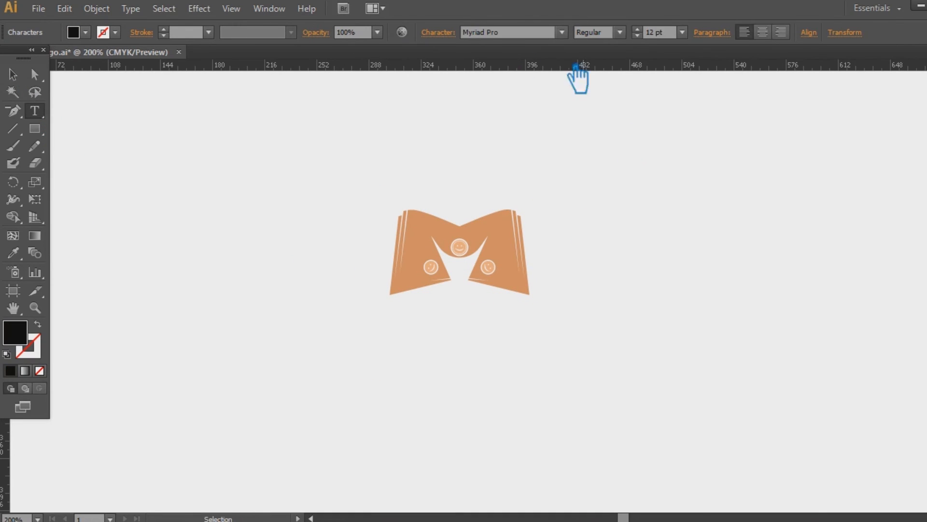
left_click(514, 34)
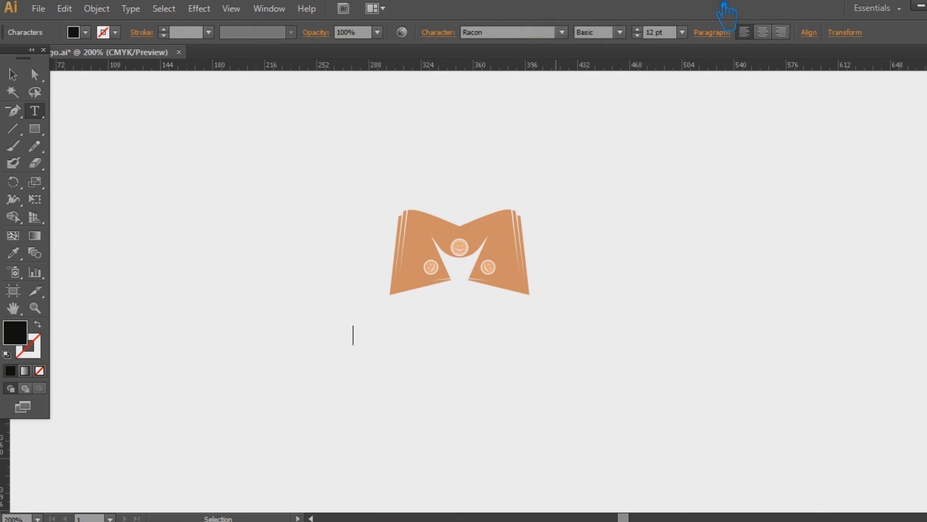
left_click(681, 32)
left_click(703, 234)
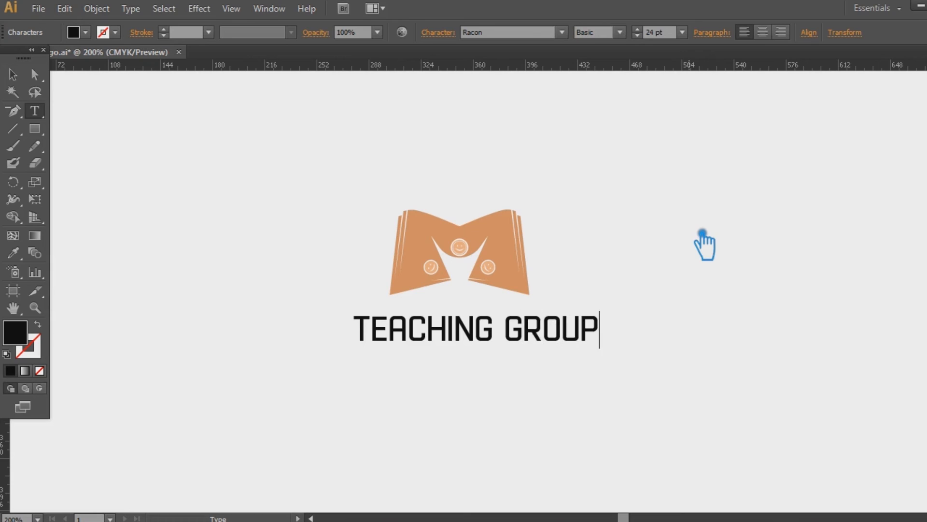
left_click(21, 76)
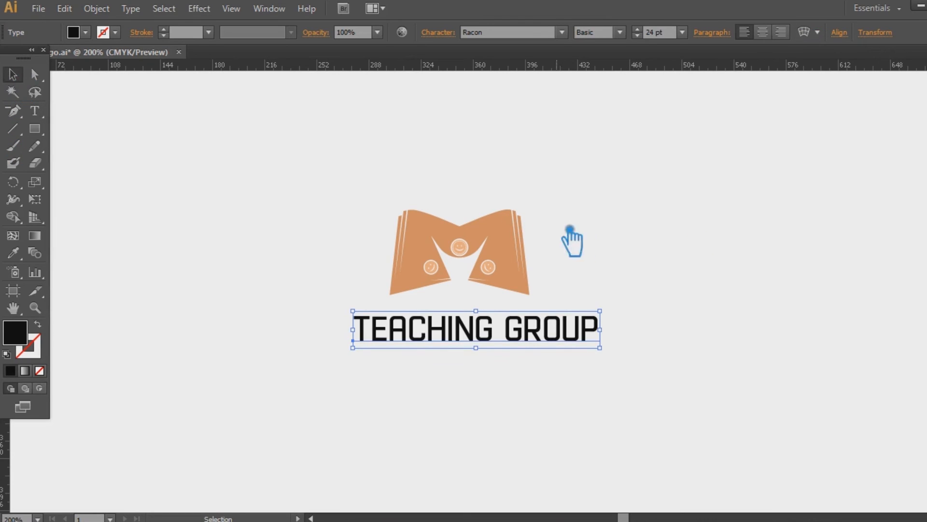
left_click(639, 283)
Reposition TEACHING GROUP under the book and scale a duplicate of it, placed directly beneath, down to 10.05 pt
left_click_drag(464, 337, 459, 360)
left_click(485, 328, "shift")
key("Down")
key("Down")
left_click(538, 368)
left_click_drag(594, 341, 482, 348)
left_click(533, 360)
Set the smaller text line's font size to 7 pt and its letter tracking to 500
left_click(440, 34)
left_click(445, 117)
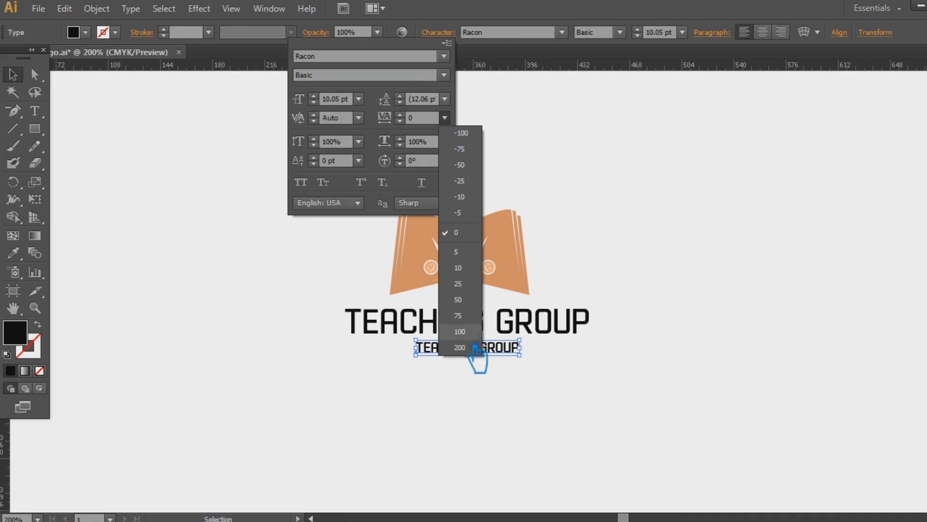
left_click(461, 313)
type("4")
left_click(506, 133)
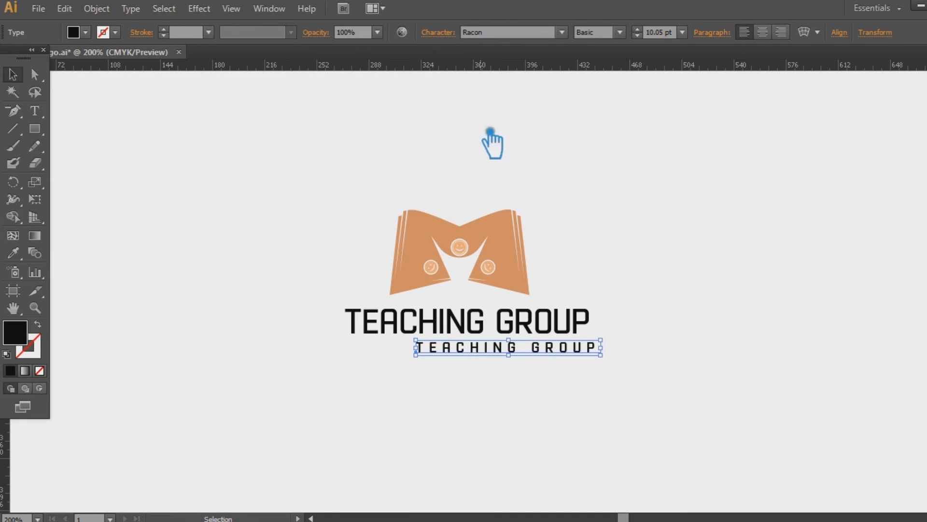
scroll(651, 37, "down", 4)
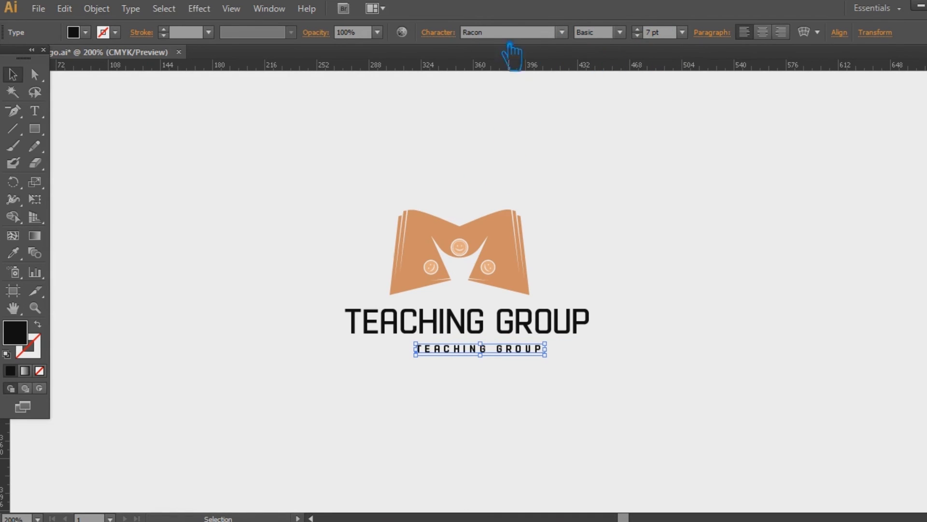
left_click(448, 37)
left_click_drag(420, 118, 413, 118)
type("5")
key("Return")
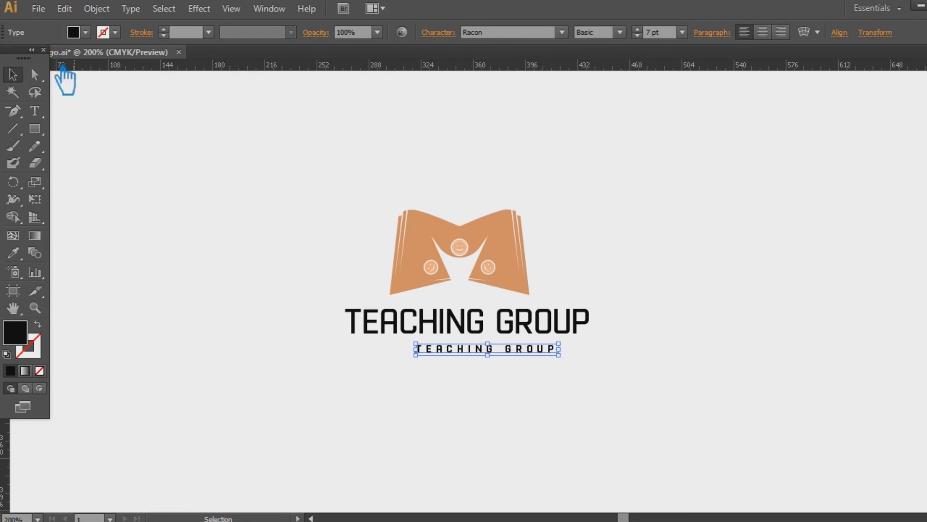
Set the tracking of the smaller line's last letter to 0 and move the line to the centre under the name
left_click(40, 114)
left_click_drag(561, 352, 549, 351)
left_click(448, 37)
left_click(446, 118)
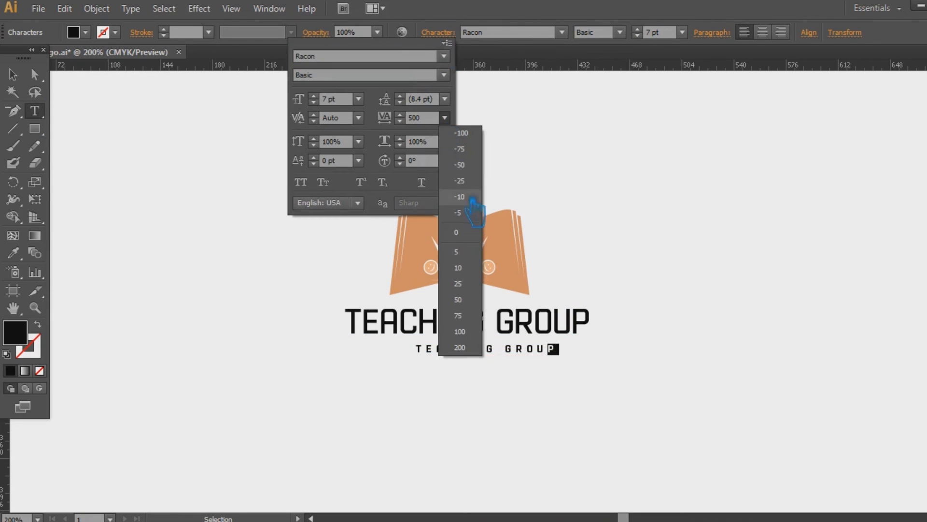
left_click(471, 235)
left_click(550, 7)
key("Escape")
left_click(587, 209)
left_click_drag(501, 354, 475, 355)
left_click(625, 374)
Set the tracking of the smaller line to 600, leaving out its last letter
left_click(447, 37)
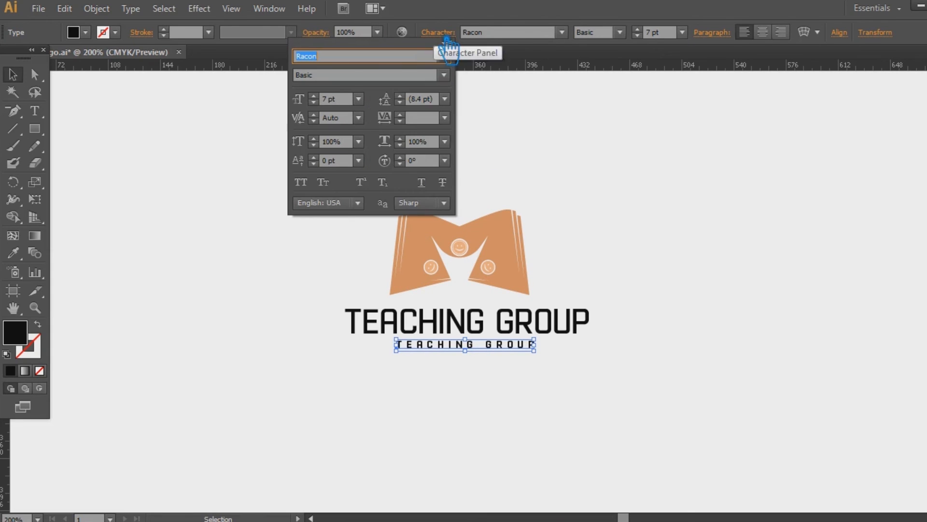
left_click(579, 310)
key("t")
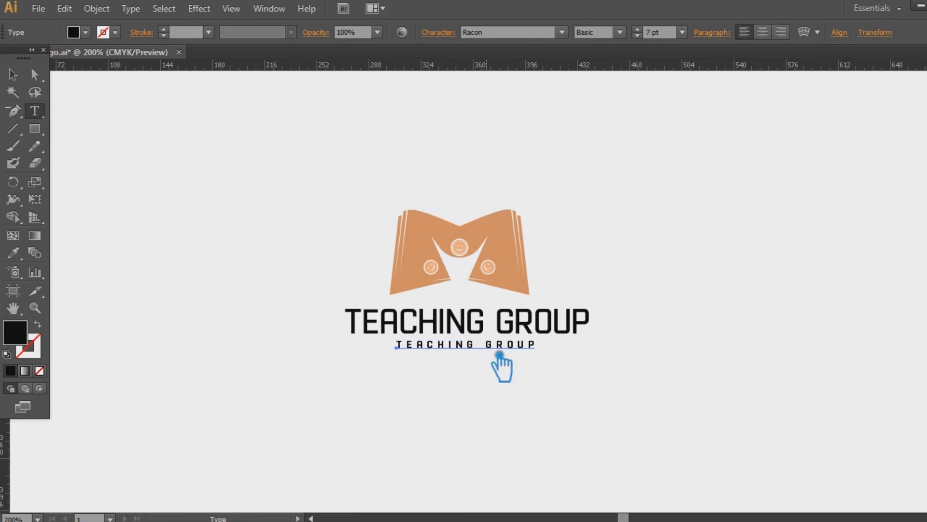
left_click_drag(529, 344, 333, 336)
left_click(450, 36)
left_click_drag(428, 119, 416, 120)
type("600")
left_click(482, 136)
left_click(12, 74)
Reduce the large TEACHING GROUP text to 21 pt and centre the book and both text lines horizontally
left_click(703, 252)
left_click(558, 332)
scroll(652, 37, "down", 3)
left_click_drag(617, 408, 231, 182)
left_click(480, 32)
left_click(613, 393)
Nudge the text lines upward, closer to the bottom of the book
left_click(505, 319)
key("Up")
key("Up")
key("Up")
key("Up")
key("Up")
key("Up")
left_click(665, 285)
Replace the smaller line's text with TAGLINE GOES HERE
left_click(478, 338)
left_click(39, 114)
left_click_drag(539, 337, 405, 338)
type("AGLINE")
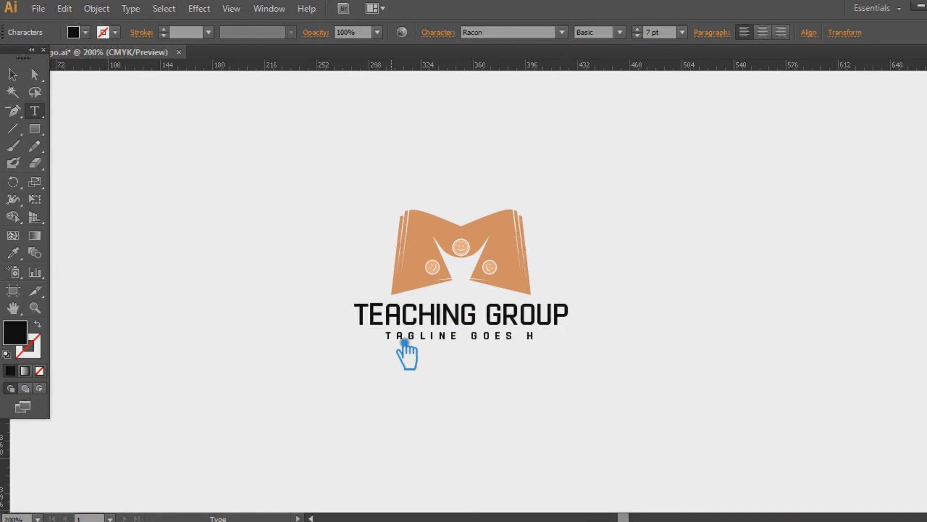
Remove the extra tracking after the tagline's last letter and nudge the tagline left to centre it under the name
left_click(437, 32)
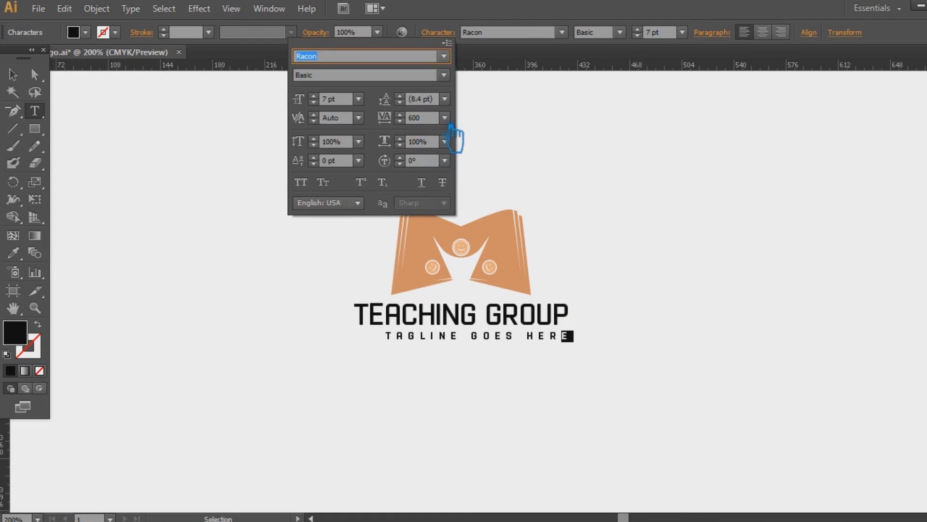
key("Escape")
left_click(508, 345)
left_click(507, 345)
key("Left")
key("Left")
key("Left")
key("Left")
key("Left")
key("Left")
key("Left")
key("Left")
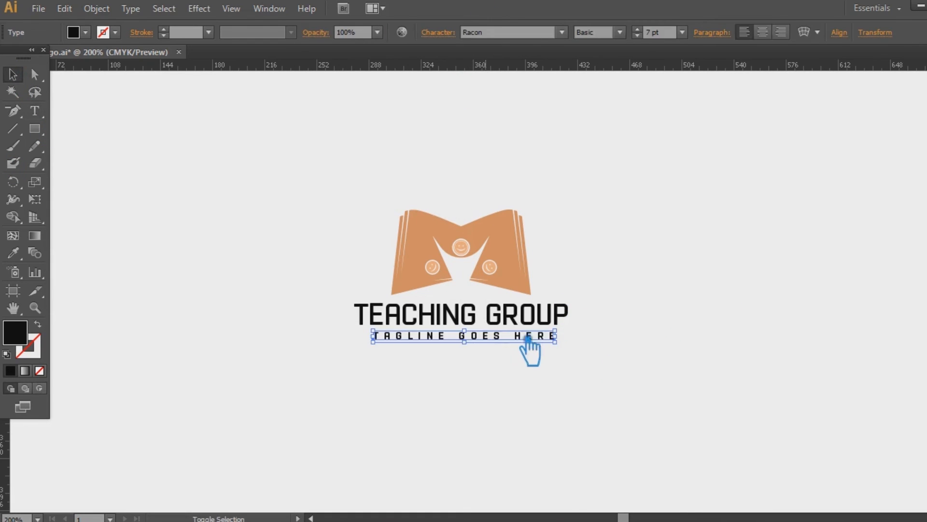
left_click(685, 315)
Colour the tagline dark grey and give TEACHING GROUP the book's darker orange
key("ctrl+plus")
key("ctrl+plus")
left_click(449, 334)
key("i")
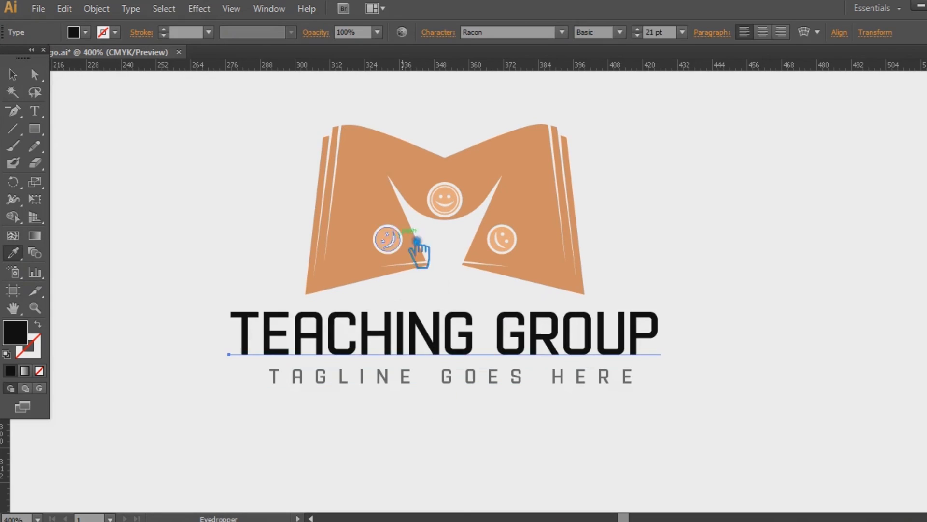
left_click(410, 237)
Recolour the word GROUP with the lighter orange sampled from the smiling face
left_click_drag(497, 320, 664, 342)
left_click(13, 253)
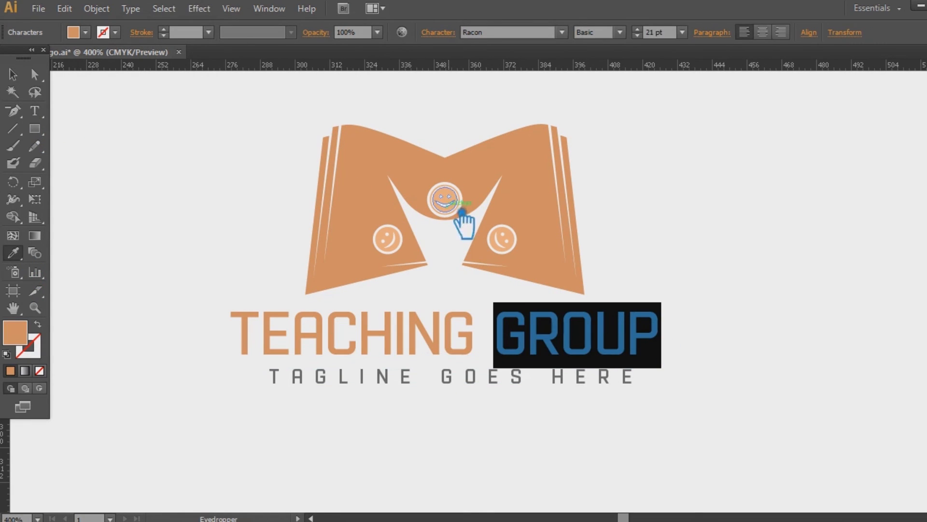
left_click(453, 204)
left_click(13, 75)
left_click(183, 128)
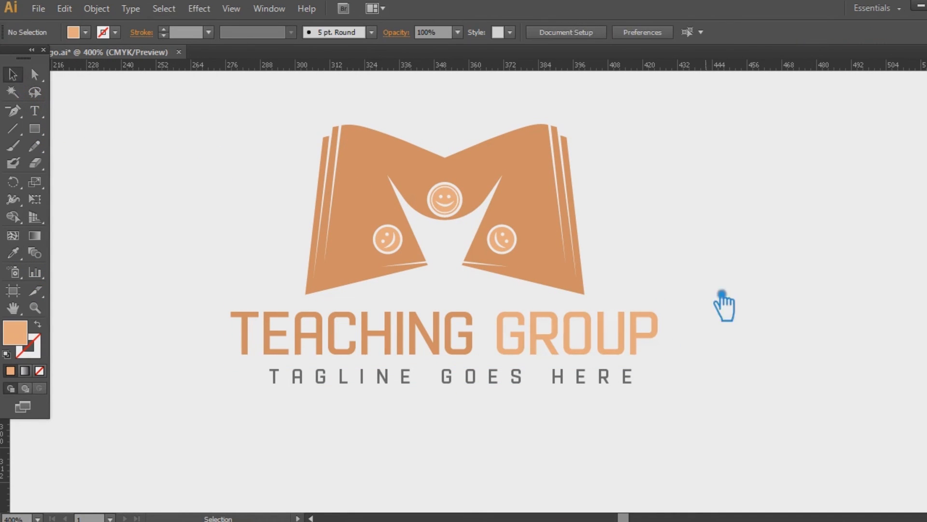
Set the tagline's letter tracking to 500 and centre the book and both text lines horizontally
left_click(531, 385)
left_click(445, 33)
left_click(35, 114)
left_click(35, 111)
left_click_drag(624, 377, 212, 366)
left_click(438, 32)
left_click(415, 117)
type("500")
key("Return")
left_click(13, 75)
left_click_drag(655, 425, 389, 275)
left_click(498, 33)
left_click(800, 248)
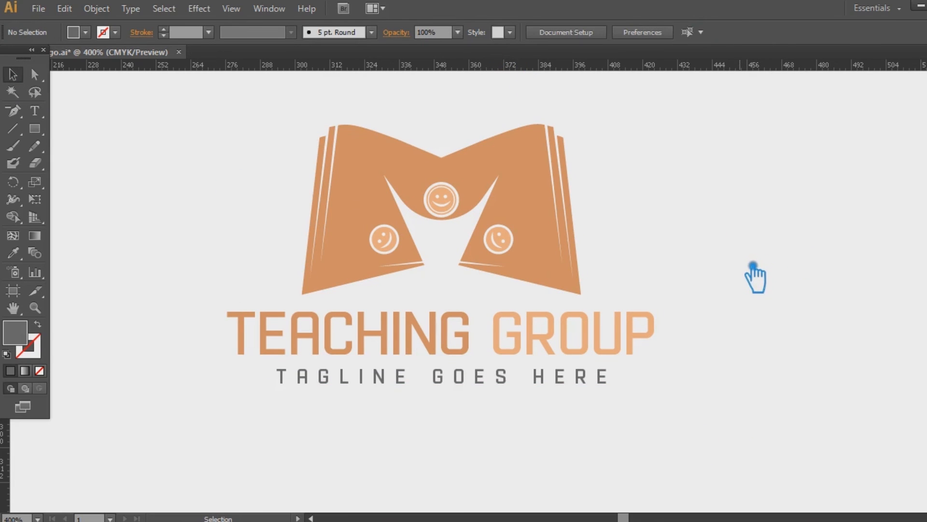
Set the tagline's letter tracking to 400, excluding the last letter, and horizontally centre the book and both text lines
left_click(569, 377)
left_click(35, 110)
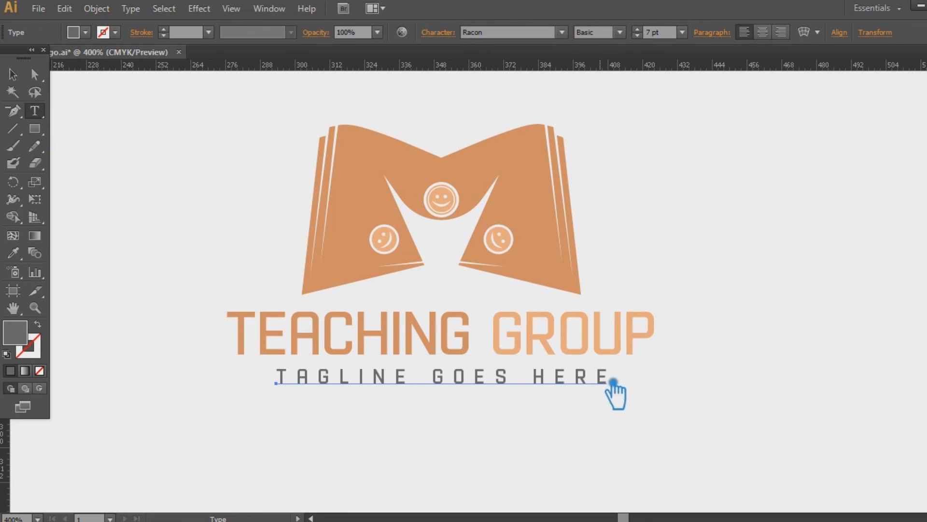
left_click_drag(612, 381, 159, 364)
left_click(444, 33)
left_click_drag(415, 118, 409, 119)
type("4")
key("Return")
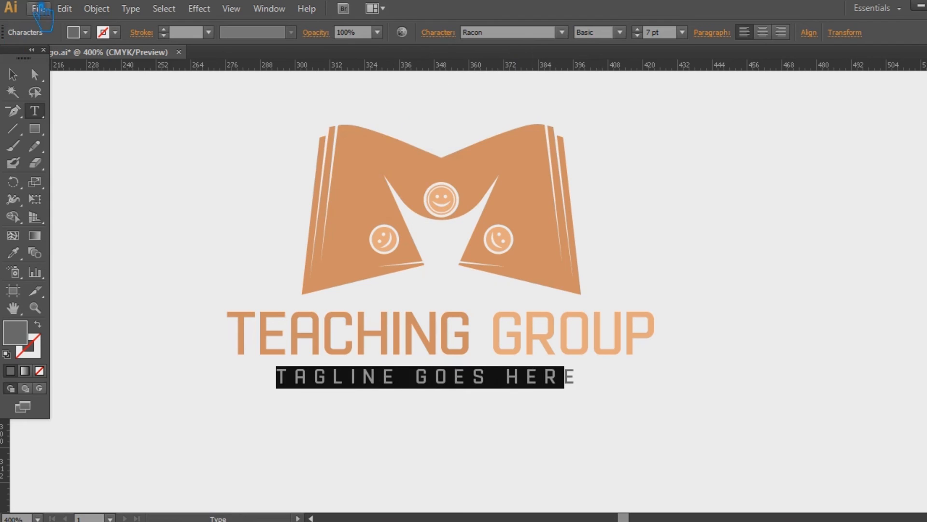
left_click(13, 75)
left_click_drag(727, 407, 202, 176)
left_click(484, 32)
left_click(757, 340)
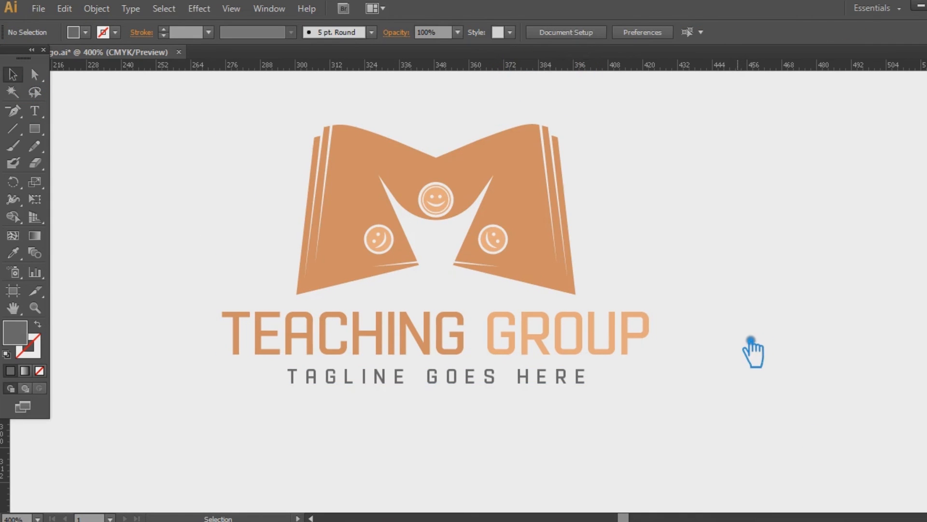
Group the book, name and tagline and place a duplicate of the complete logo level beside the original
left_click(565, 221)
left_click_drag(564, 244, 463, 249)
left_click(589, 248)
left_click_drag(569, 414, 125, 141)
key("ctrl+g")
left_click_drag(394, 241, 835, 242)
Scale both logo copies down together to roughly half their size and save the document
left_click(683, 425)
left_click_drag(682, 423, 614, 434)
key("ctrl+minus")
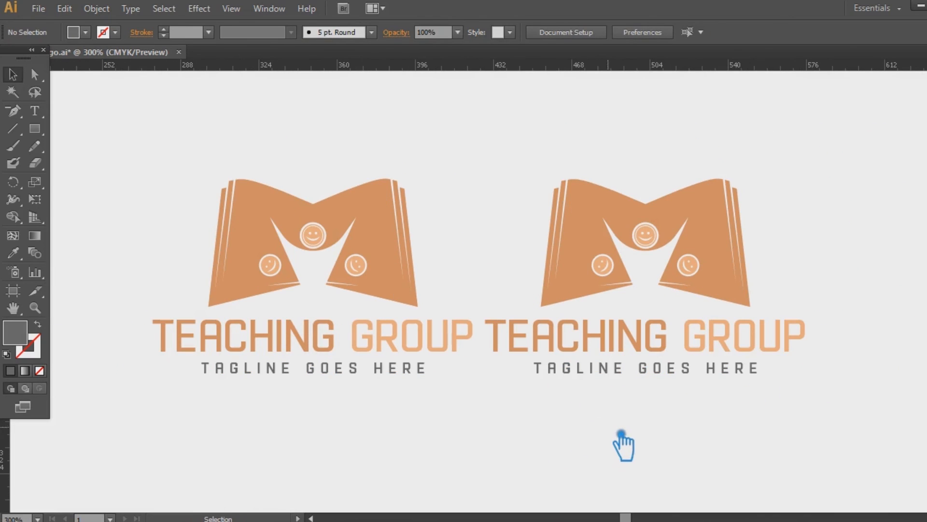
left_click_drag(712, 449, 172, 149)
left_click_drag(807, 179, 662, 223)
left_click(747, 199)
left_click(35, 307)
left_click_drag(267, 184, 682, 373)
scroll(513, 211, "down", 2)
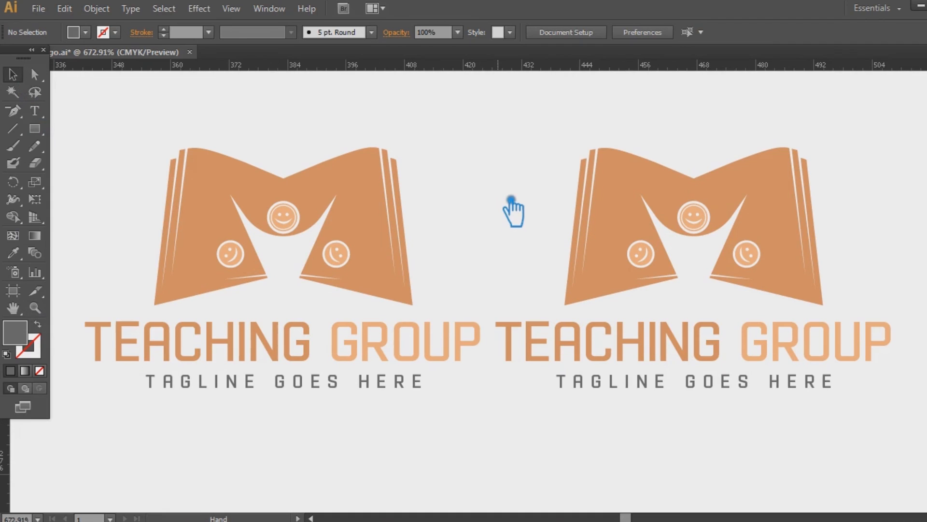
key("ctrl+s")
Show the guides and place horizontal guides at the book's lowest outer corners and slightly above them
left_click_drag(343, 67, 565, 305)
key("ctrl+semicolon")
left_click_drag(496, 67, 590, 305)
key("ctrl+z")
left_click_drag(495, 69, 585, 296)
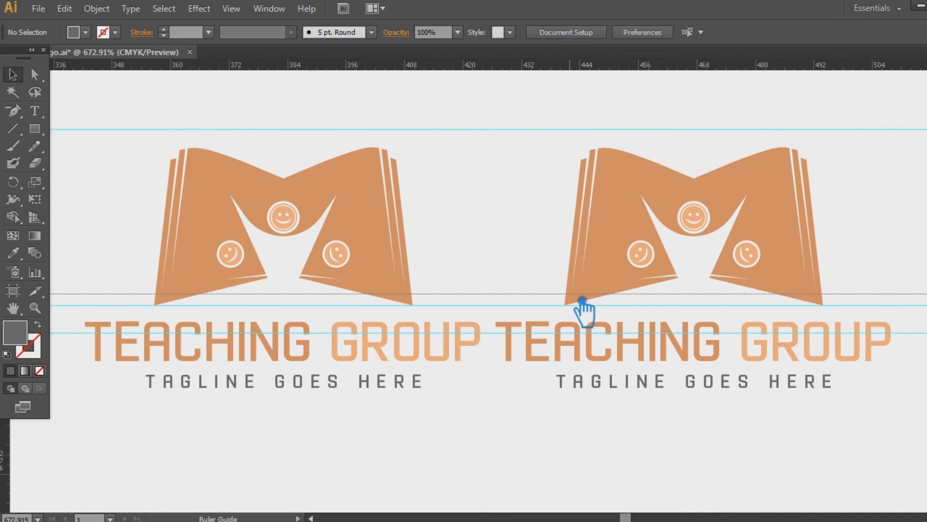
Add anchor points on the duplicate book's outer side edges at the upper of the two lower guides and pull both bottom corners outward into points
left_click(622, 242)
key("p")
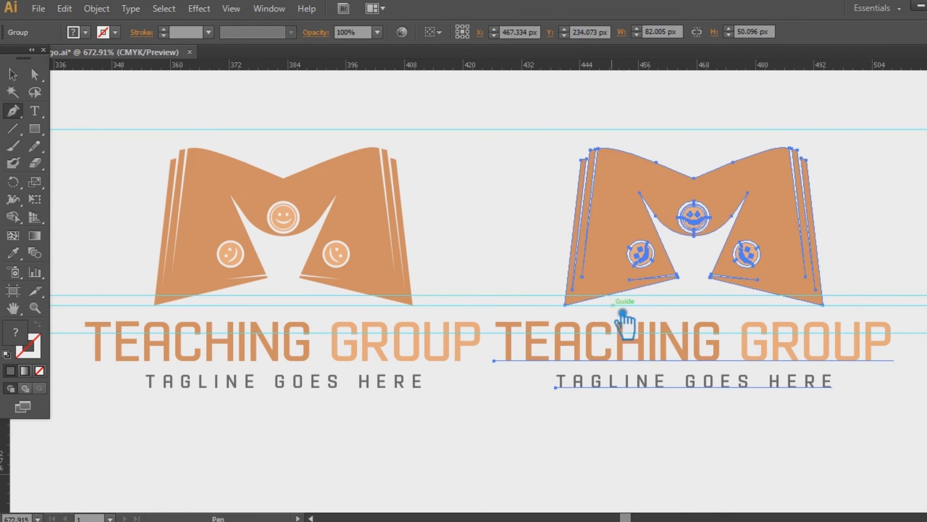
left_click(566, 295)
left_click(822, 295)
key("a")
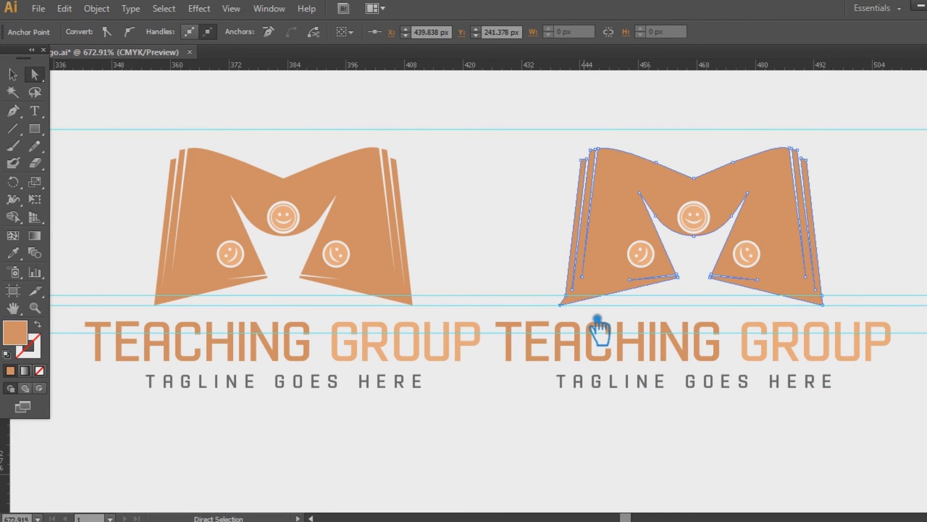
left_click_drag(830, 314, 845, 312)
left_click(13, 75)
left_click(461, 132)
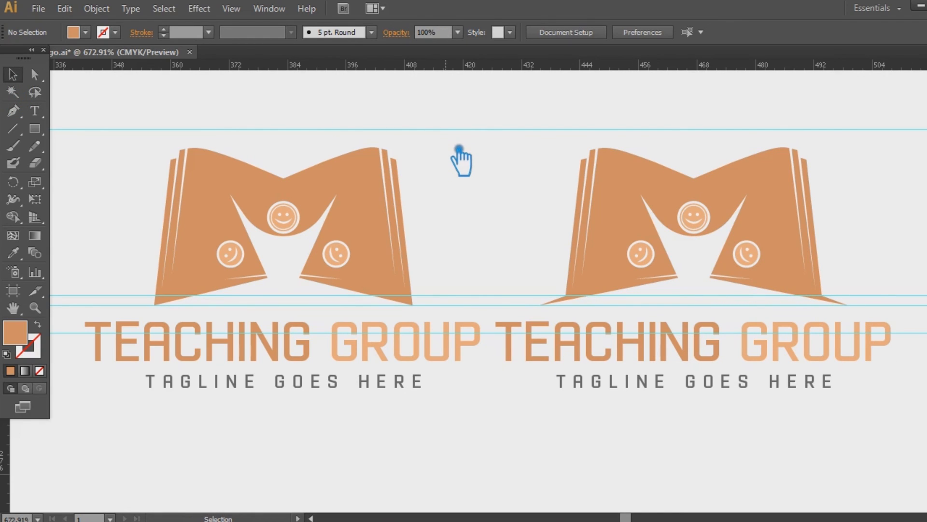
Ungroup the duplicate logo so its smiley figures, book and text lines can be selected separately
left_click(622, 195)
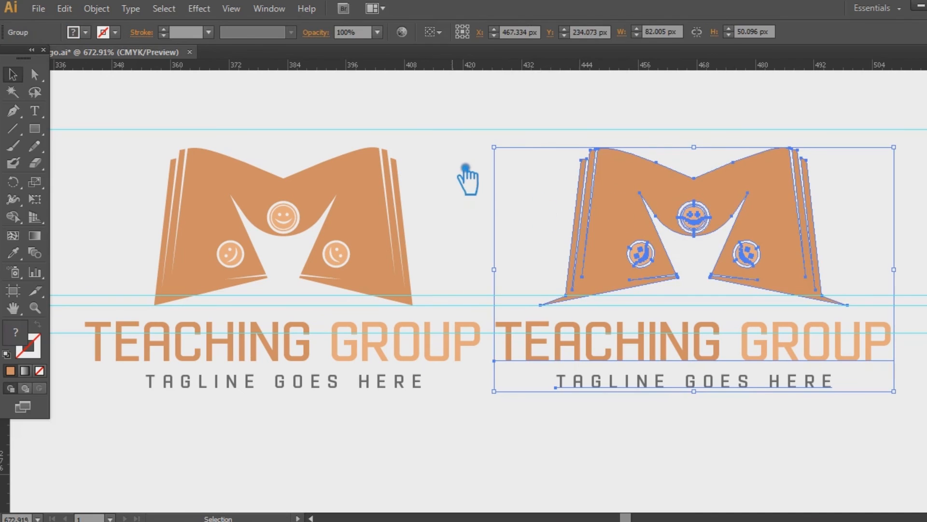
left_click(465, 168)
left_click_drag(491, 186, 487, 200)
right_click(658, 205)
left_click(714, 290)
left_click(690, 282)
left_click(636, 205)
right_click(633, 205)
left_click(665, 286)
left_click(537, 225)
Fill the duplicate logo's three smiley figures with bright green A8E500
left_click(686, 228)
double_click(19, 334)
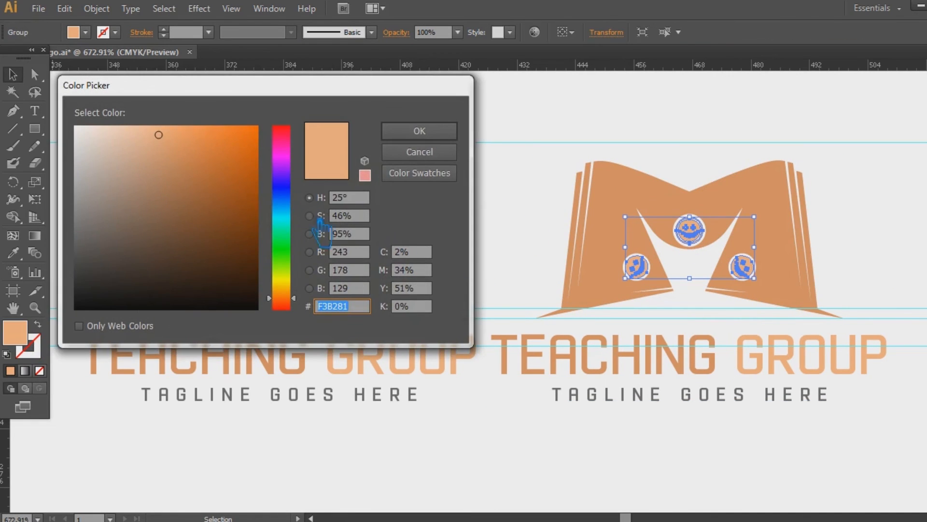
left_click_drag(298, 298, 292, 270)
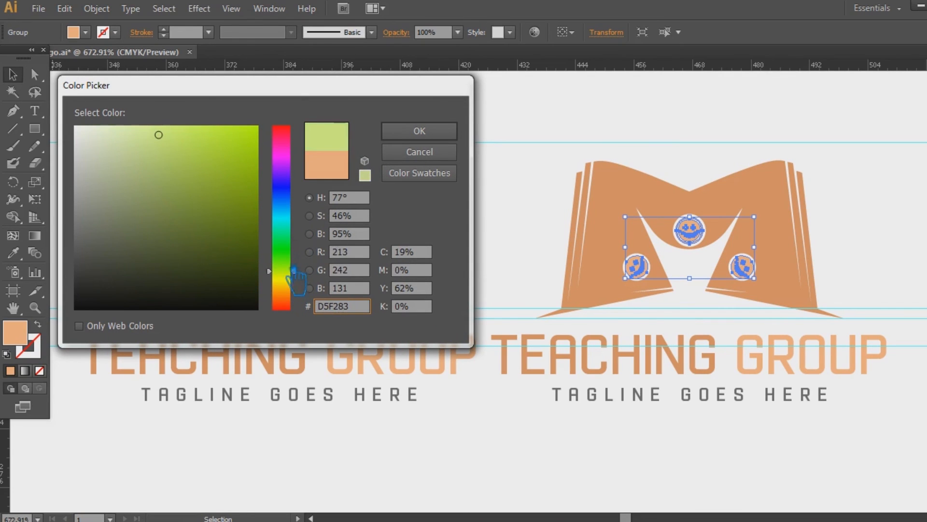
left_click(226, 152)
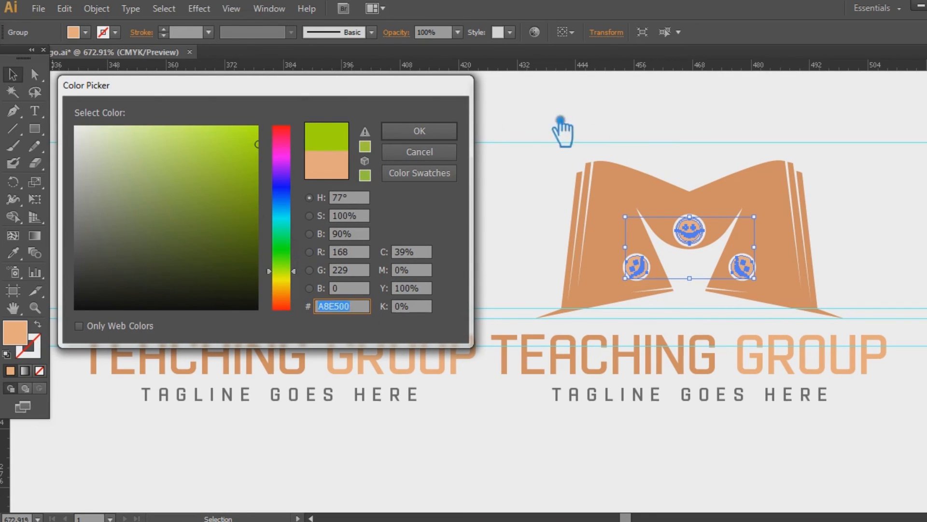
left_click(419, 131)
Sample the smileys' green onto the duplicate book shape and darken its fill to 85AA00
left_click(586, 224)
left_click(13, 253)
left_click(689, 242)
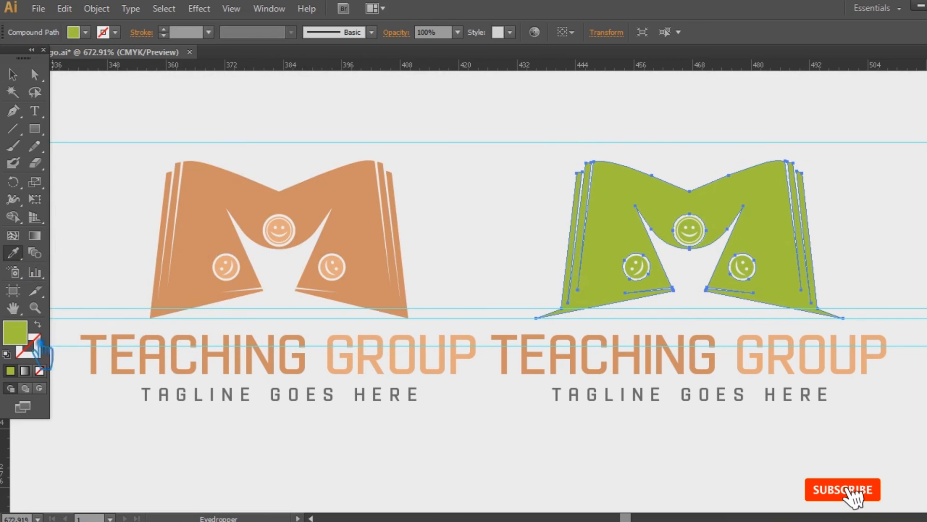
double_click(19, 335)
left_click_drag(257, 147, 275, 192)
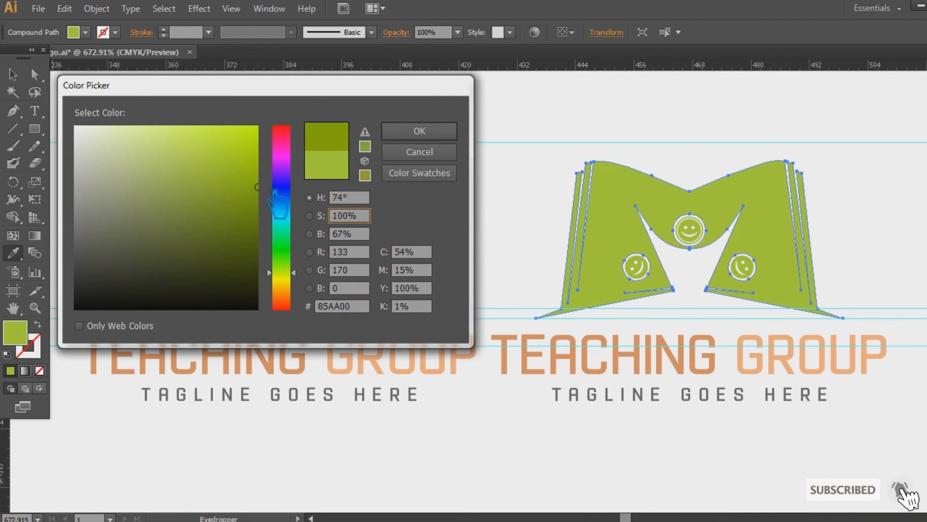
left_click(419, 131)
key("v")
left_click(522, 138)
Recolour the duplicate's name with the book's dark green and its word GROUP with the smileys' lighter green
left_click(631, 360)
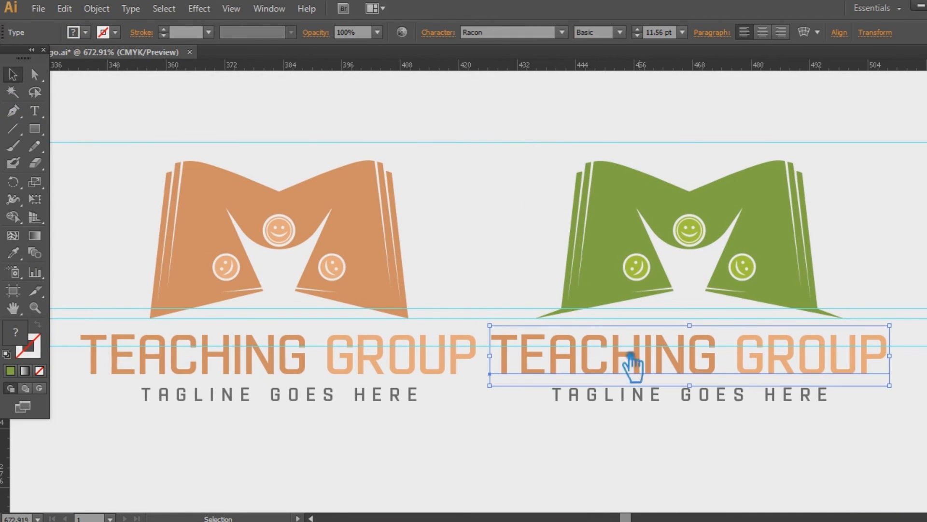
key("i")
left_click(637, 242)
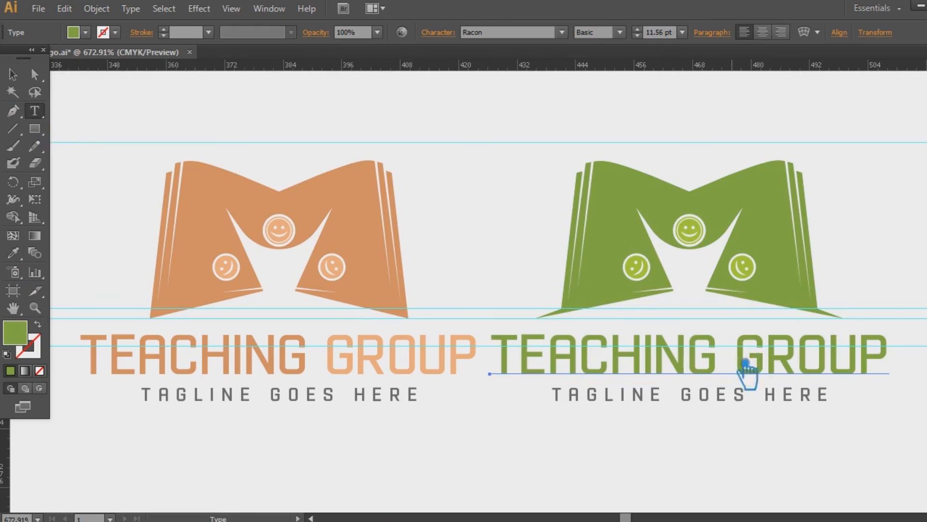
left_click_drag(745, 362, 891, 367)
key("i")
left_click(682, 215)
key("v")
left_click(433, 146)
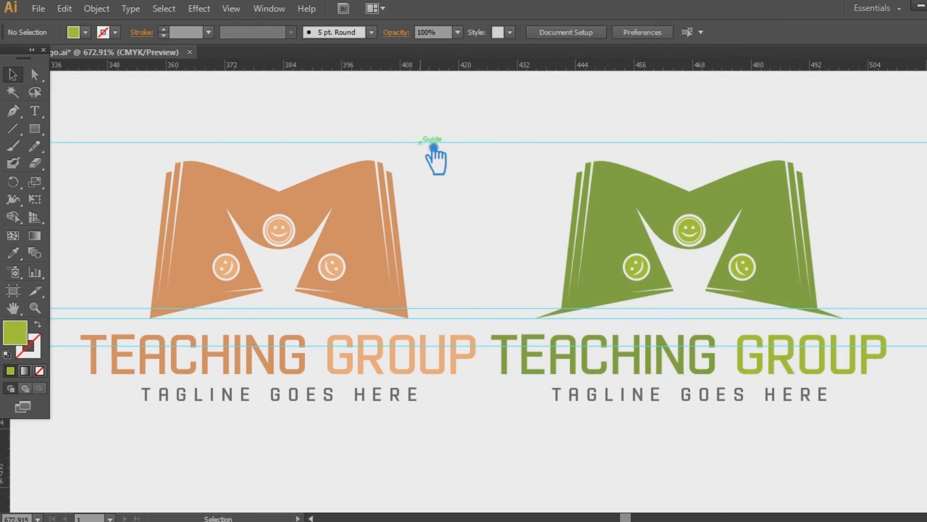